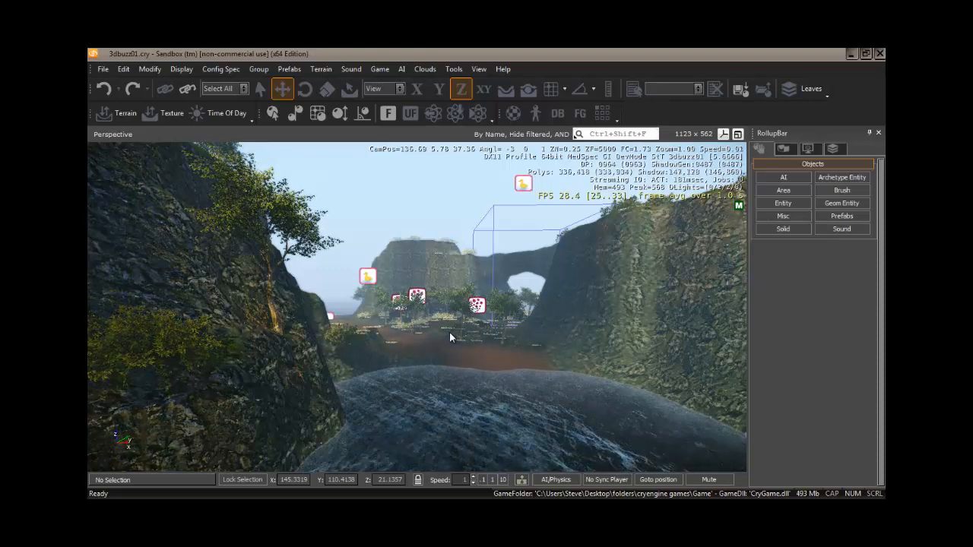
# Place the fishing_boat brush from the vehicles/fisher_boat folder at the shoreline of the dirt beach, with Follow Terrain enabled
pyautogui.moveTo(449, 332); pyautogui.dragTo(448, 331, button='right')
pyautogui.press('w')
pyautogui.press('w')
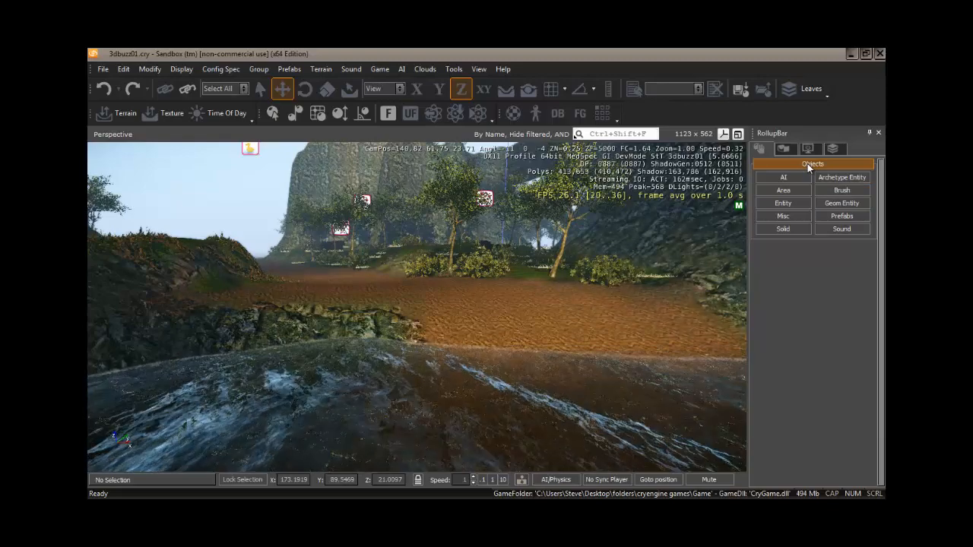
pyautogui.click(839, 191)
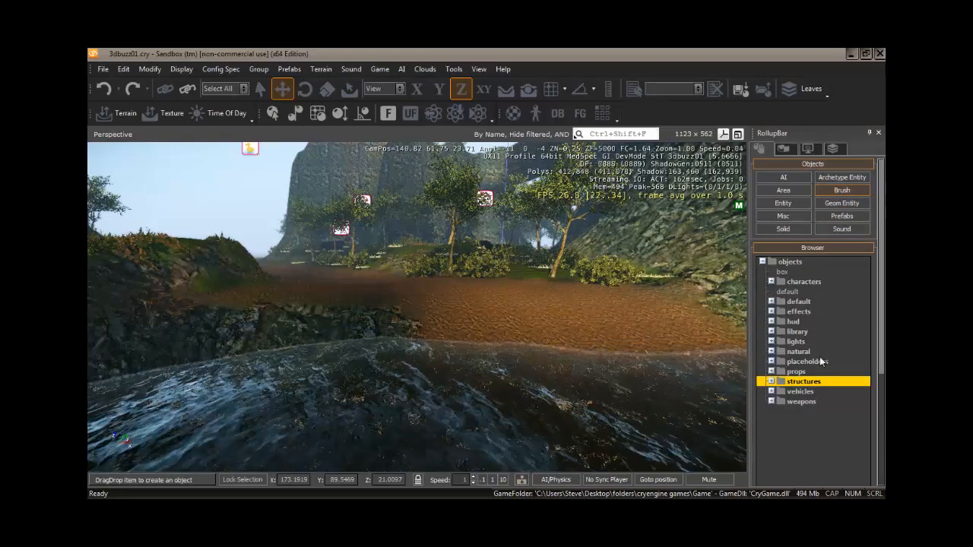
pyautogui.doubleClick(800, 392)
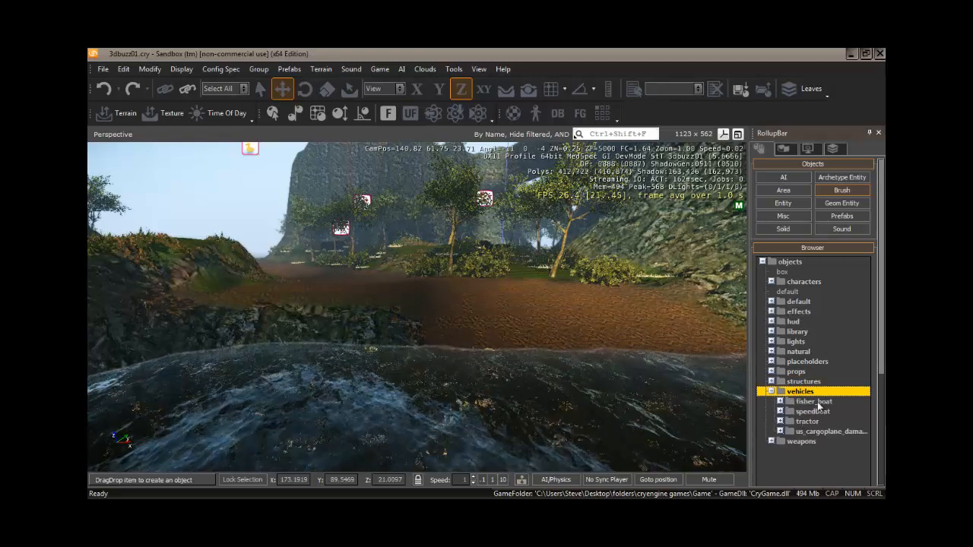
pyautogui.click(779, 402)
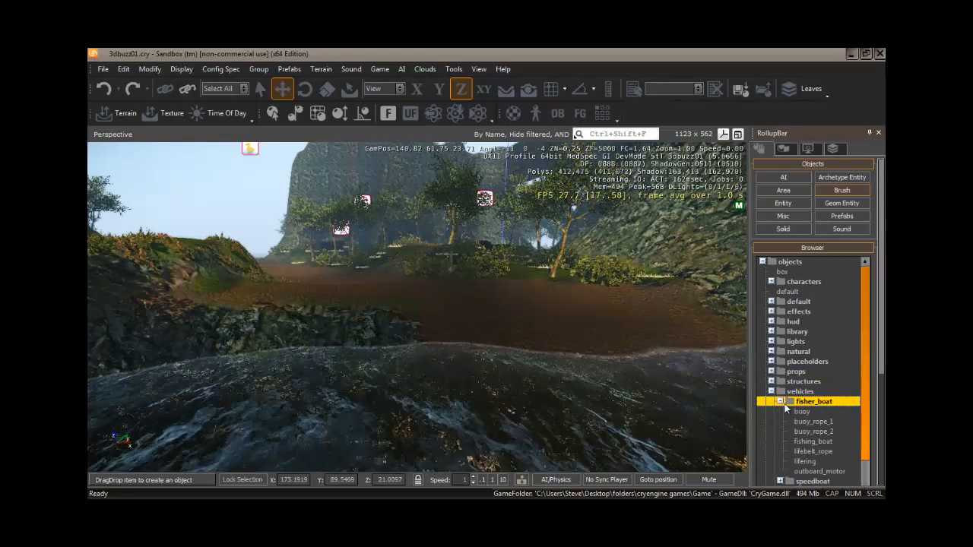
pyautogui.click(811, 441)
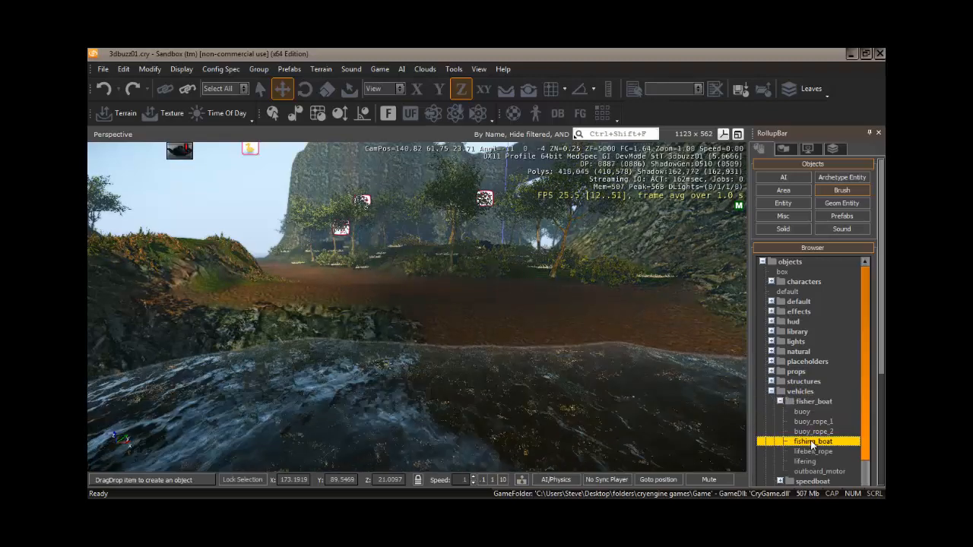
pyautogui.click(505, 90)
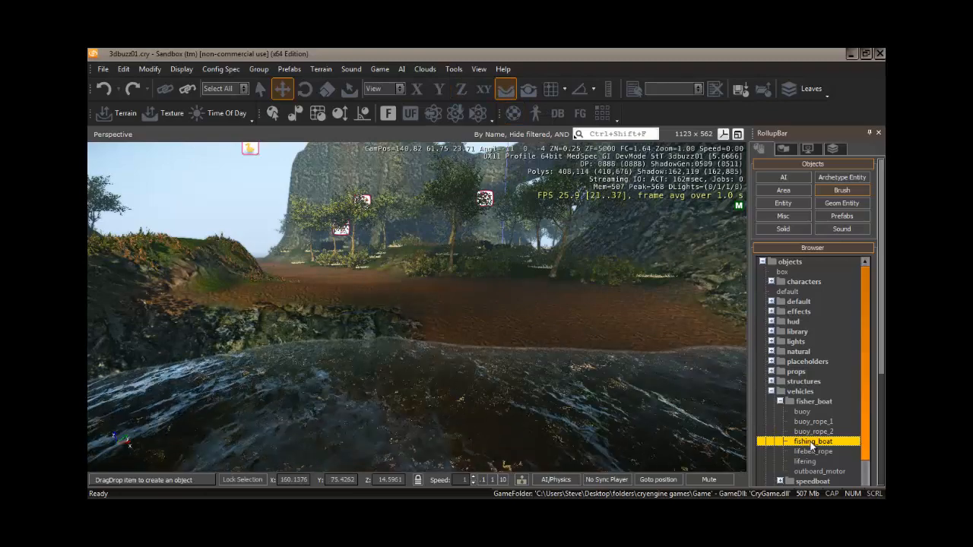
pyautogui.moveTo(811, 447); pyautogui.dragTo(430, 351)
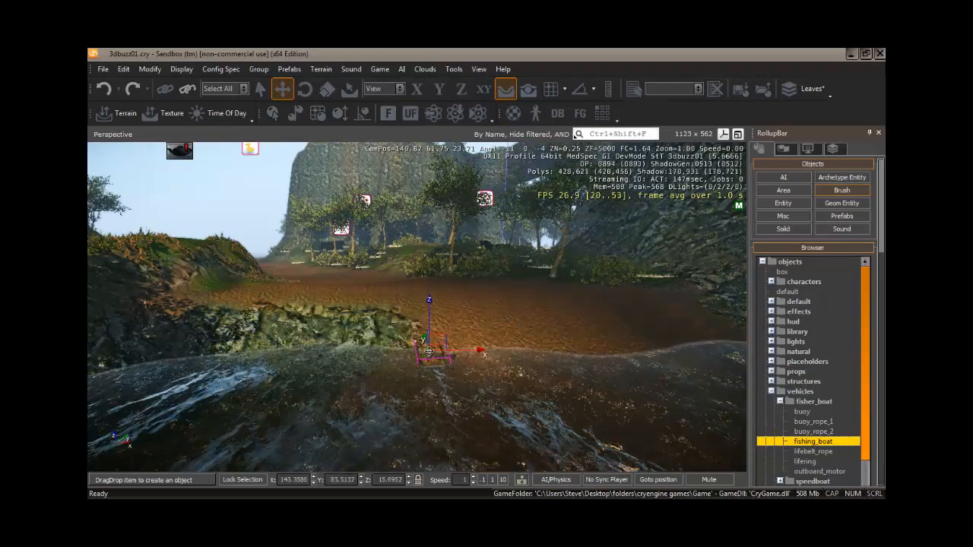
pyautogui.click(430, 351)
# Rotate the fishing boat 10 degrees about its local Y axis and about 22 degrees about its local X axis
pyautogui.moveTo(386, 410)
pyautogui.mouseDown(button='right')
pyautogui.moveTo(405, 403)
pyautogui.moveTo(351, 411)
pyautogui.moveTo(386, 410)
pyautogui.mouseUp(button='right')
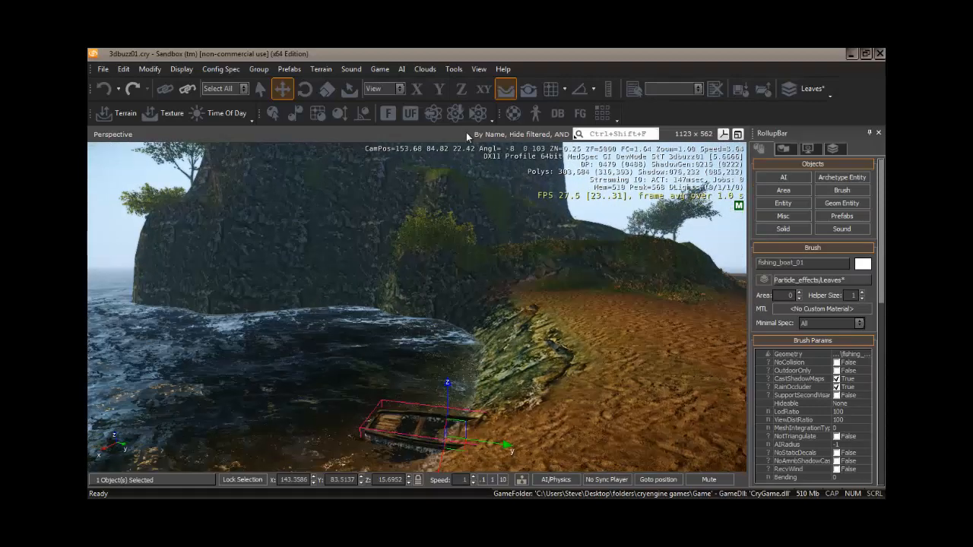
pyautogui.click(305, 89)
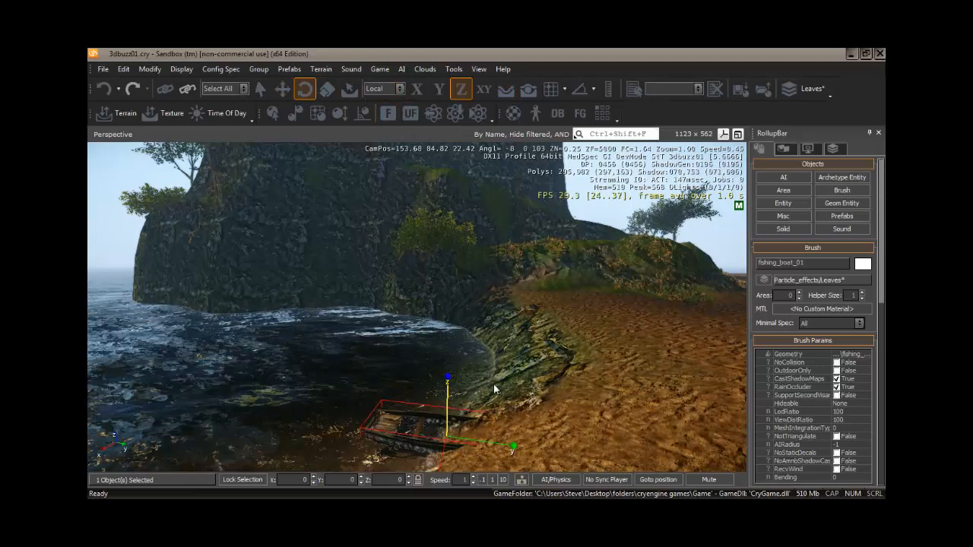
pyautogui.moveTo(513, 448); pyautogui.dragTo(516, 436)
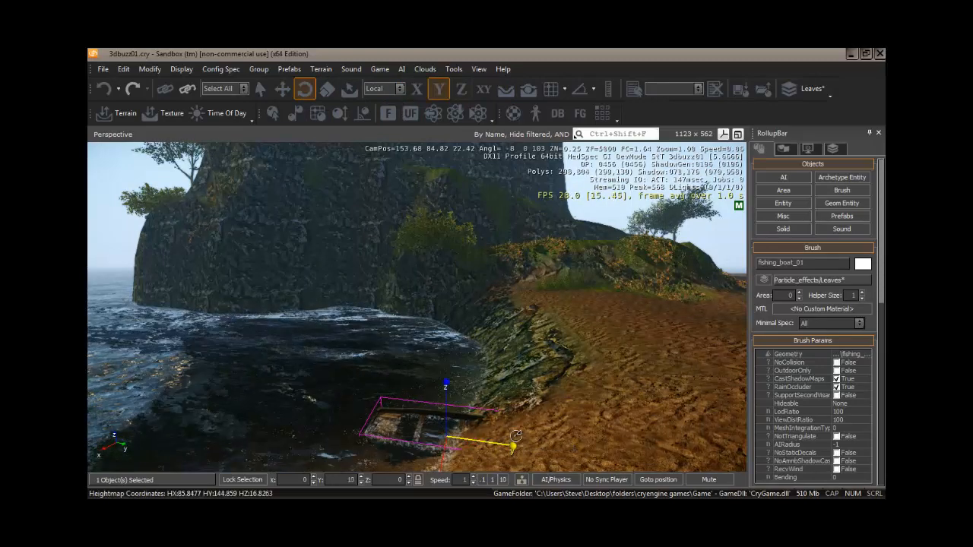
pyautogui.moveTo(533, 434); pyautogui.dragTo(534, 431, button='right')
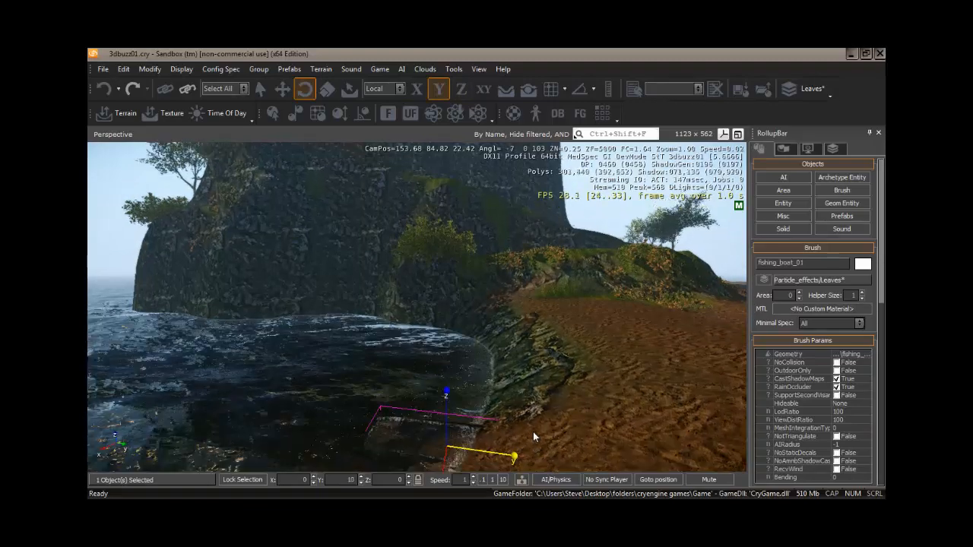
pyautogui.press('s')
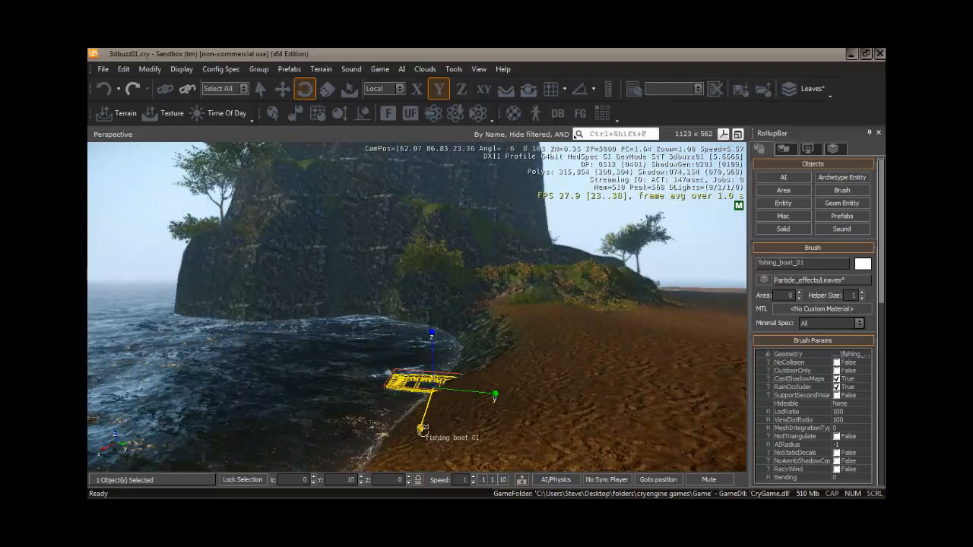
pyautogui.moveTo(423, 430); pyautogui.dragTo(420, 417)
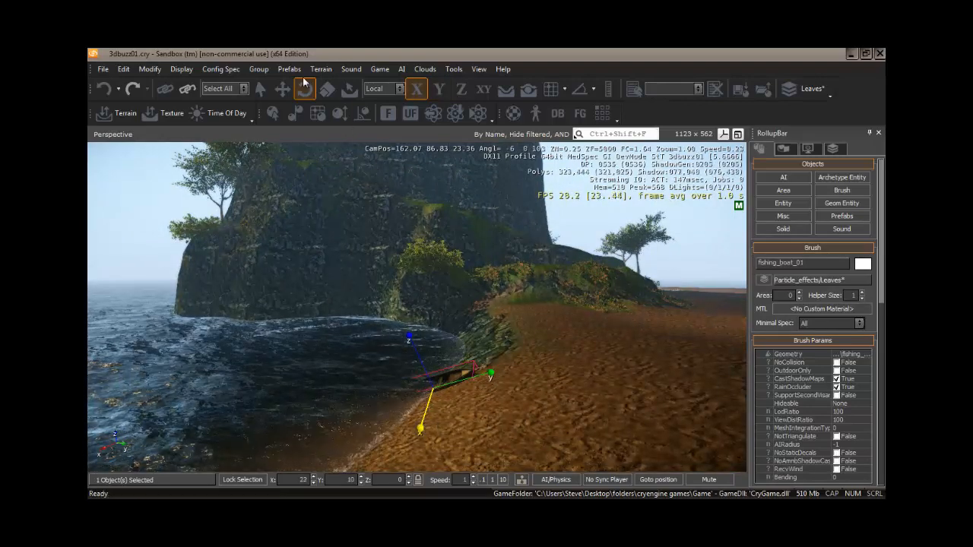
# Move the fishing boat up the beach to about Y 84.94 and raise it to about Z 16.77
pyautogui.click(282, 89)
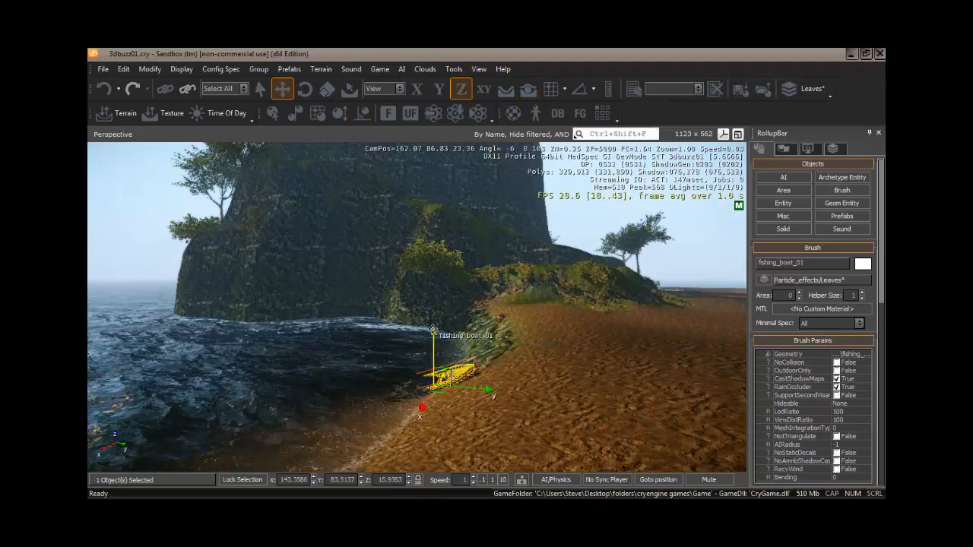
pyautogui.moveTo(432, 329); pyautogui.dragTo(433, 324)
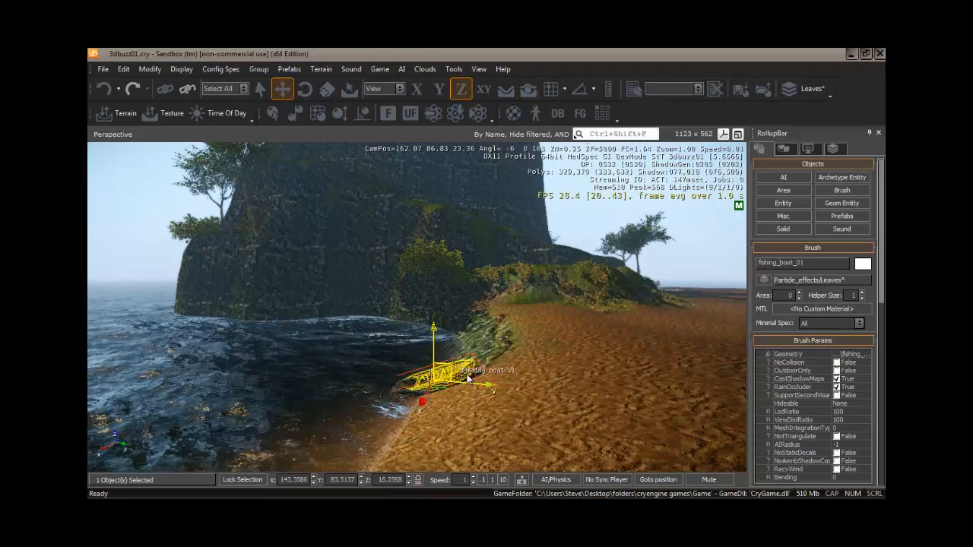
pyautogui.moveTo(490, 388); pyautogui.dragTo(501, 386)
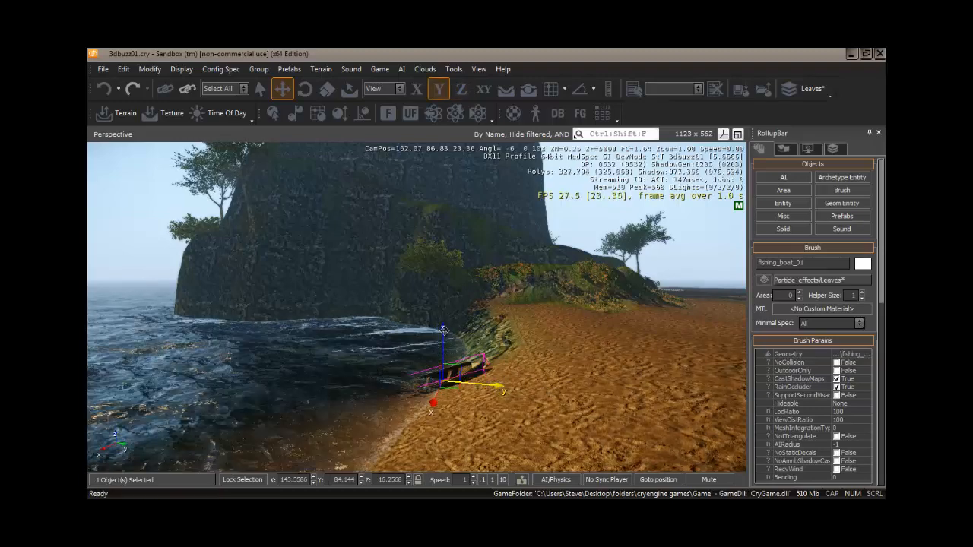
pyautogui.moveTo(443, 333); pyautogui.dragTo(443, 323)
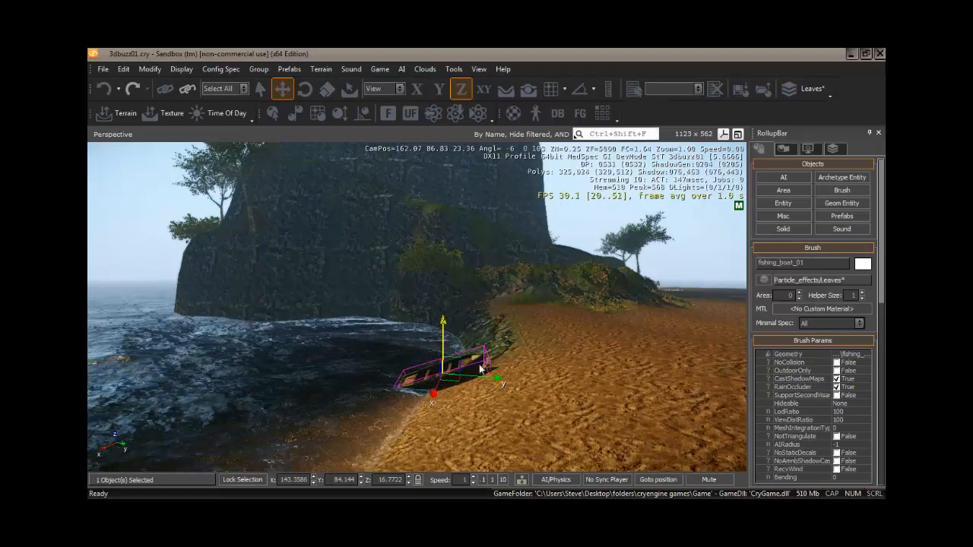
pyautogui.moveTo(502, 378); pyautogui.dragTo(515, 380)
pyautogui.moveTo(476, 414); pyautogui.dragTo(476, 415, button='right')
pyautogui.press('w')
pyautogui.press('d')
pyautogui.press('a')
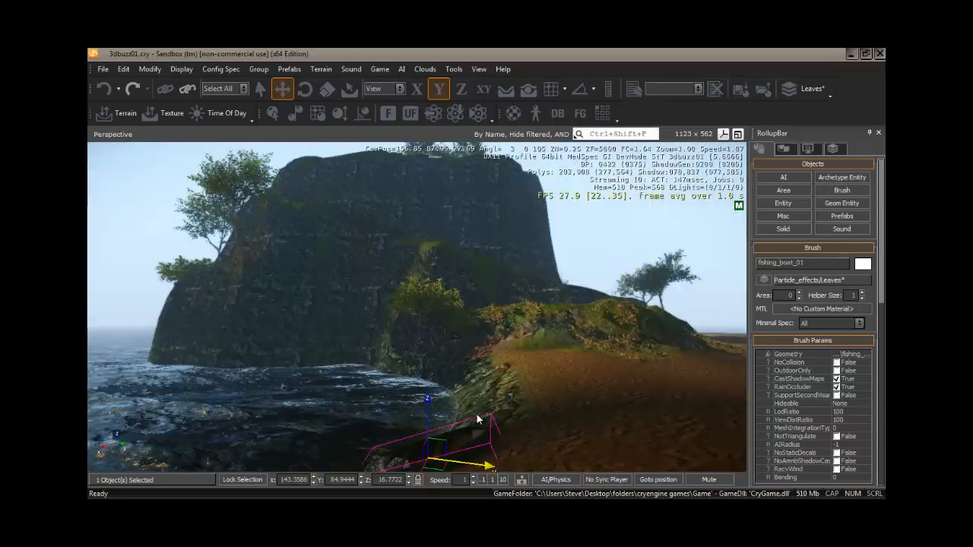
# Return to the brush browser and collapse the fisher_boat and vehicles folders
pyautogui.moveTo(542, 392); pyautogui.dragTo(535, 393, button='right')
pyautogui.press('s')
pyautogui.click(841, 190)
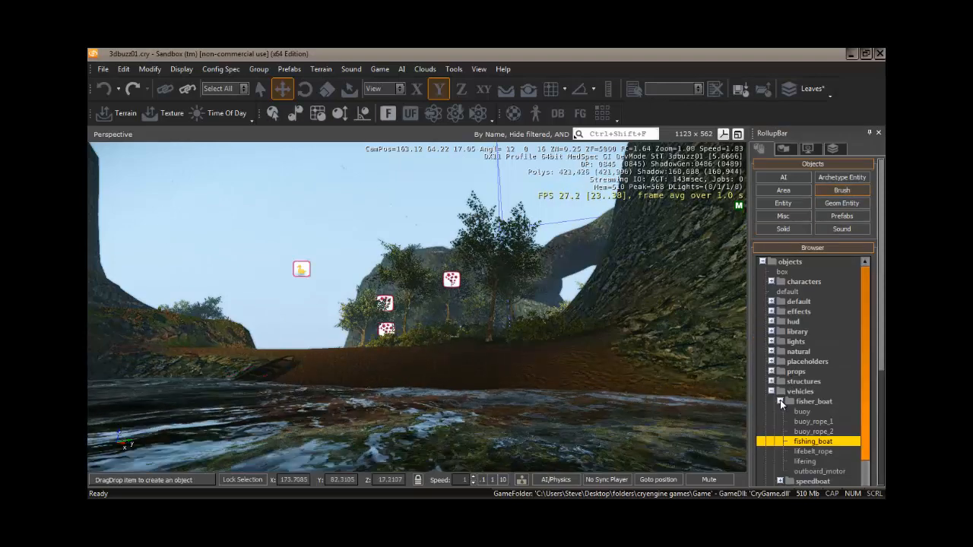
pyautogui.click(779, 400)
pyautogui.click(771, 392)
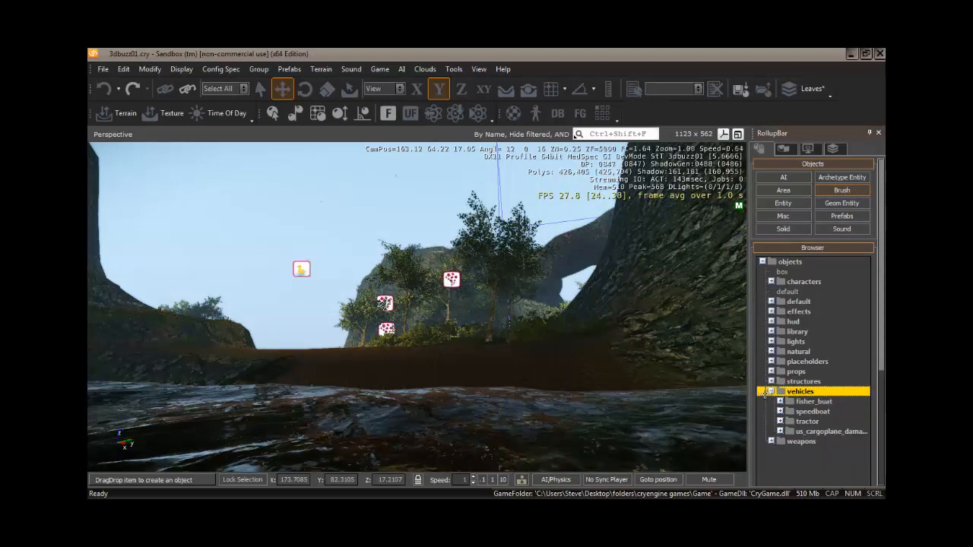
# Place the lighthouse_a brush from structures/buildings/lighthouse on the grassy clifftop at about X 88.89, Y 45.18
pyautogui.moveTo(482, 374)
pyautogui.mouseDown(button='right')
pyautogui.moveTo(496, 381)
pyautogui.moveTo(470, 384)
pyautogui.moveTo(510, 380)
pyautogui.moveTo(484, 375)
pyautogui.mouseUp(button='right')
pyautogui.press('w')
pyautogui.press('w')
pyautogui.press('s')
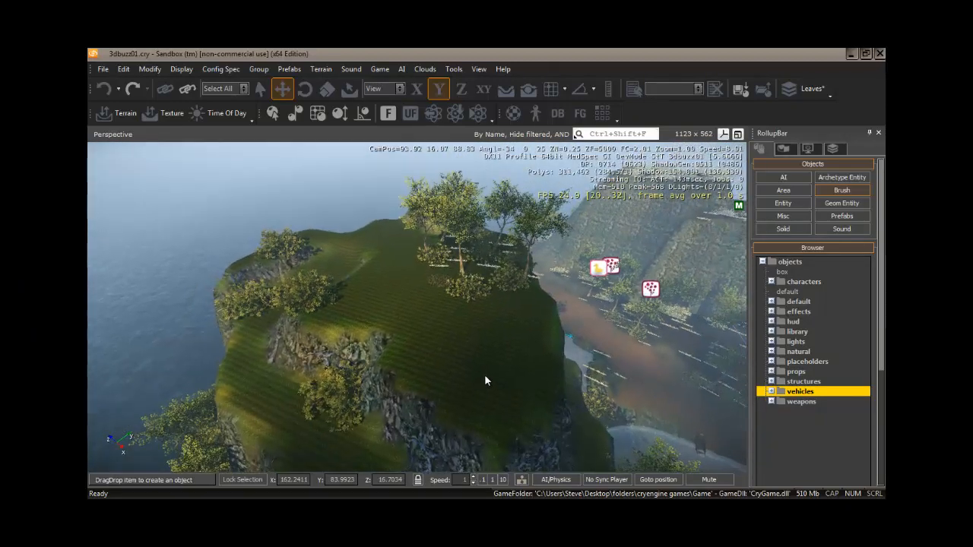
pyautogui.click(772, 382)
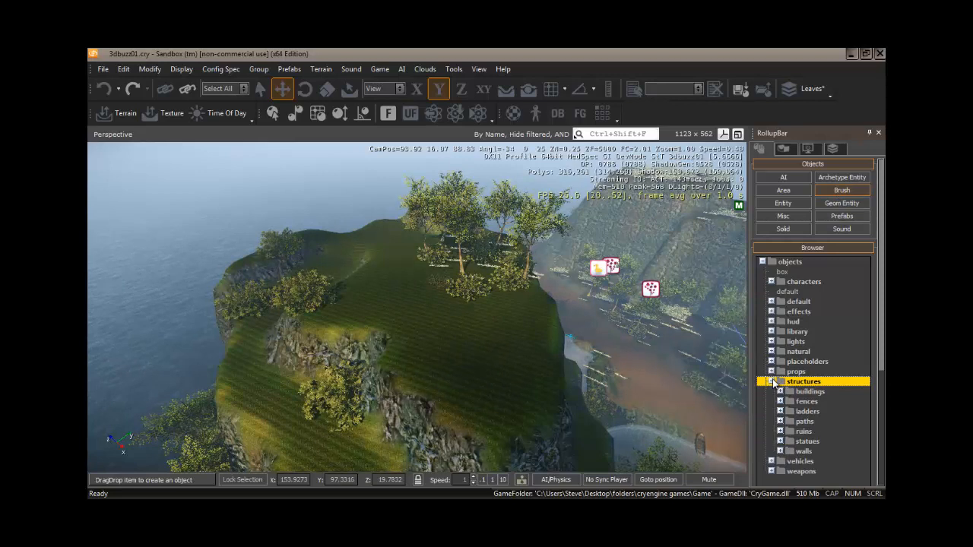
pyautogui.click(780, 391)
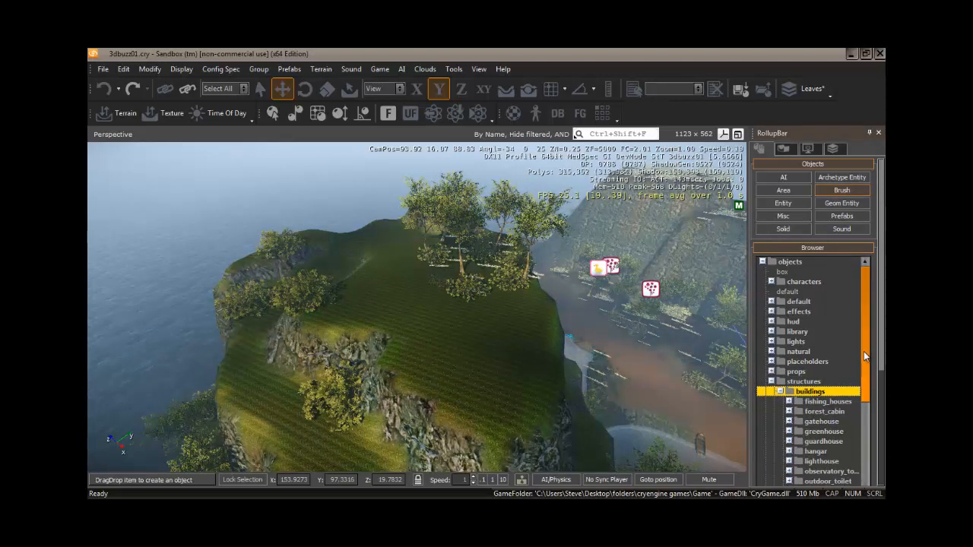
pyautogui.moveTo(863, 351); pyautogui.dragTo(864, 376)
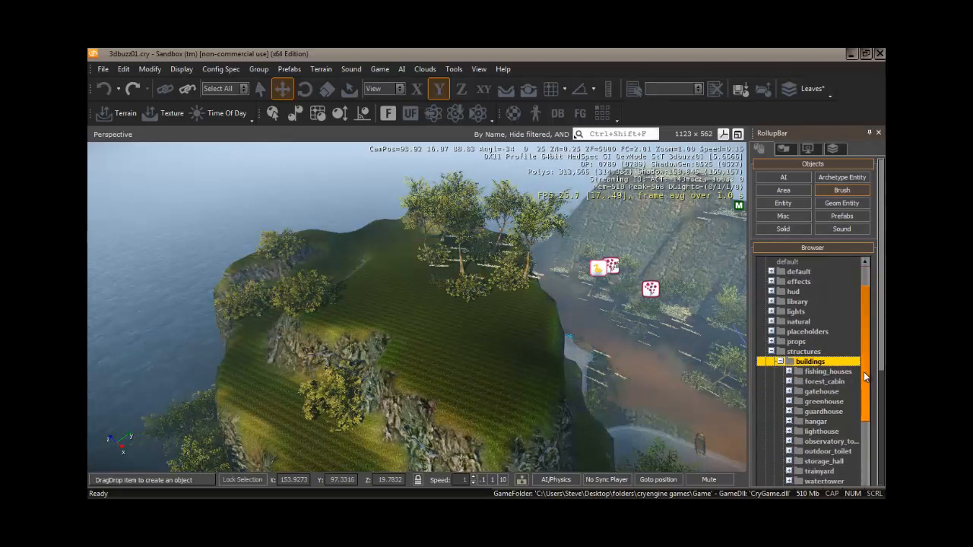
pyautogui.click(788, 431)
pyautogui.moveTo(866, 342); pyautogui.dragTo(867, 384)
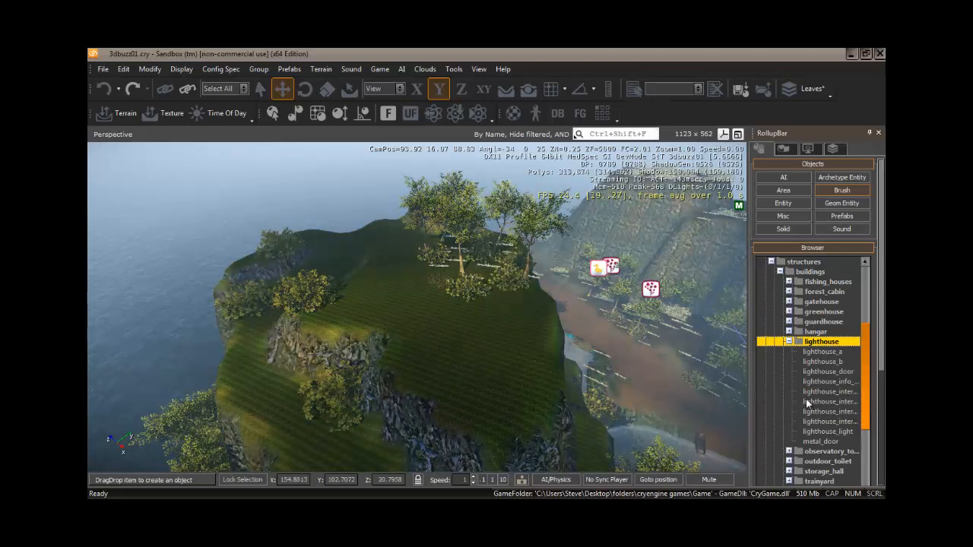
pyautogui.click(828, 354)
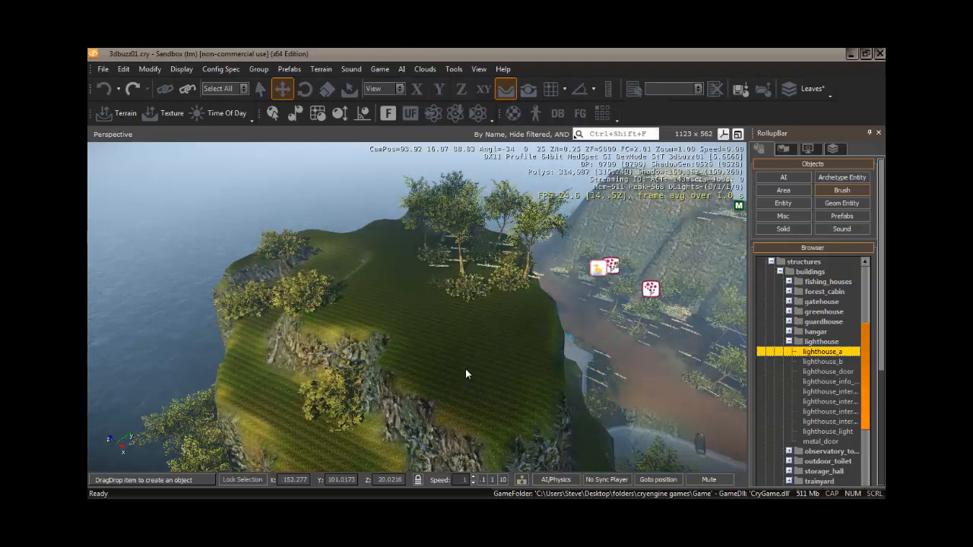
pyautogui.moveTo(824, 352); pyautogui.dragTo(461, 357)
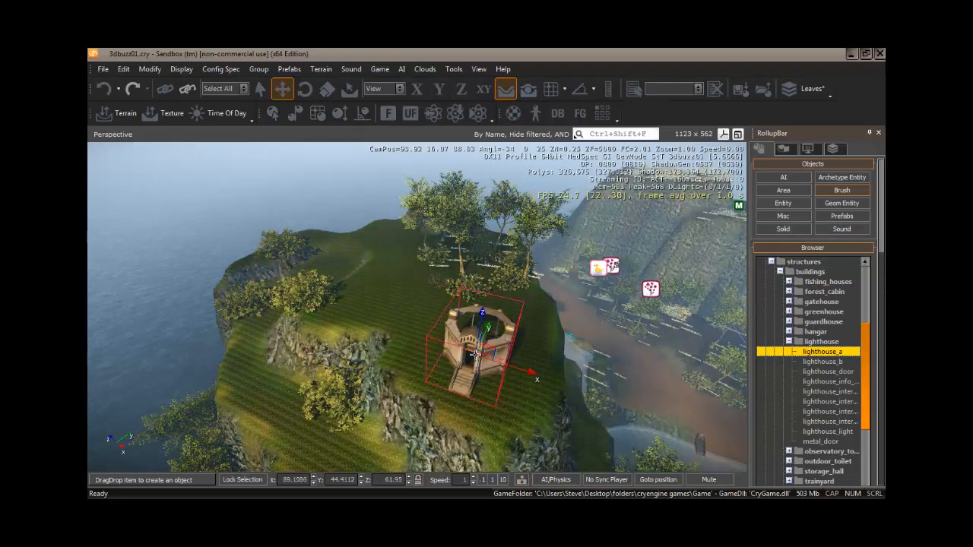
pyautogui.click(476, 351)
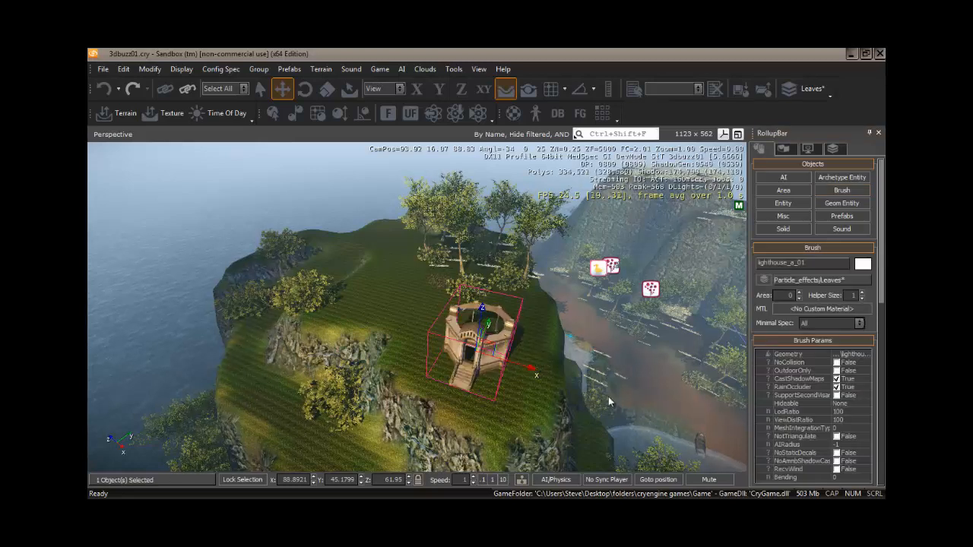
# Place the lighthouse_interior_base brush on the clifftop beside the lighthouse base, at about X 76.60, Y 47.40
pyautogui.click(841, 190)
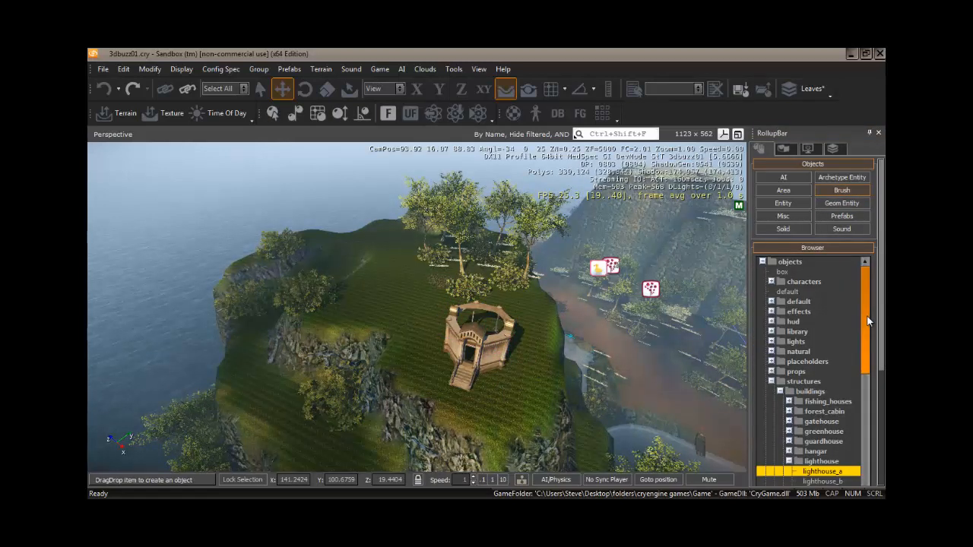
pyautogui.moveTo(869, 322); pyautogui.dragTo(868, 384)
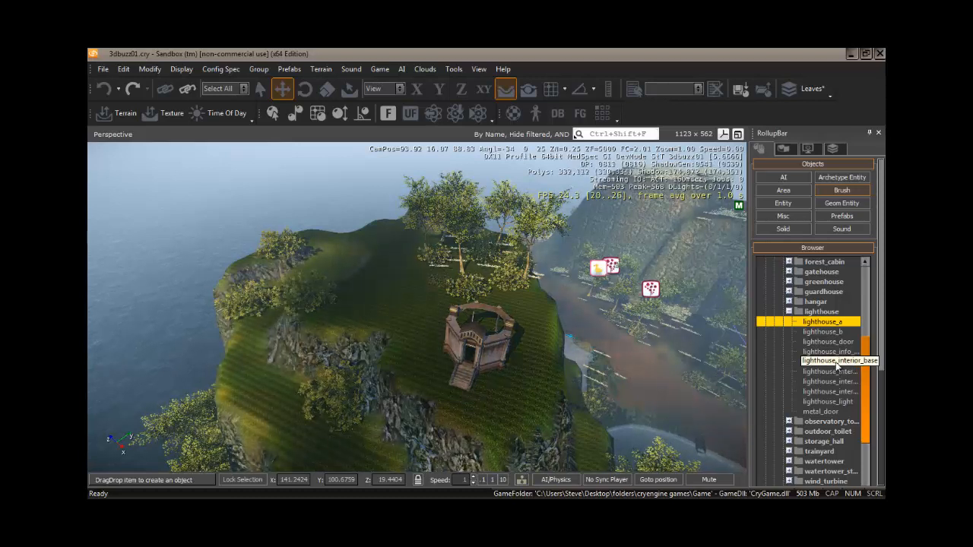
pyautogui.moveTo(835, 363); pyautogui.dragTo(660, 384)
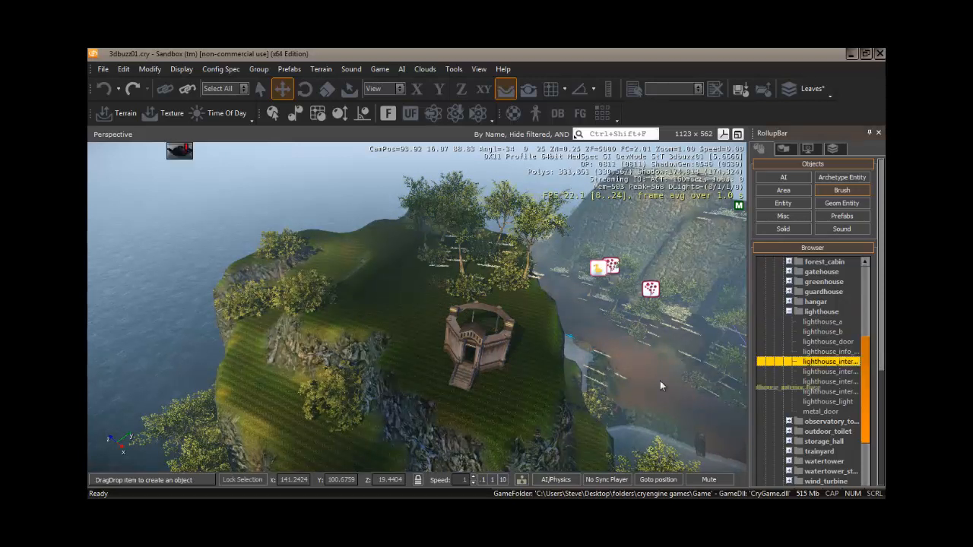
pyautogui.moveTo(403, 321); pyautogui.dragTo(402, 319)
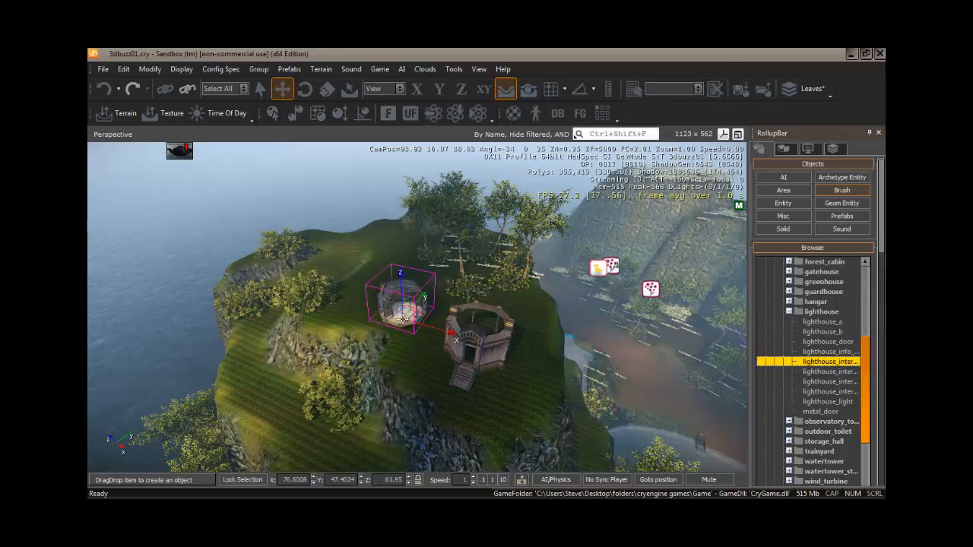
pyautogui.click(402, 319)
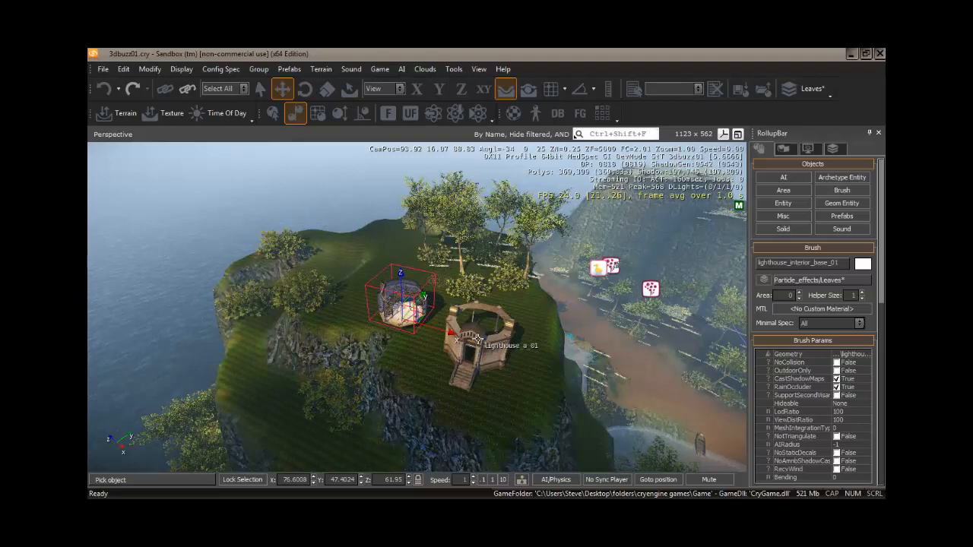
# Align the lighthouse interior base to the lighthouse_a brush so it sits inside the outer walls
pyautogui.click(478, 339)
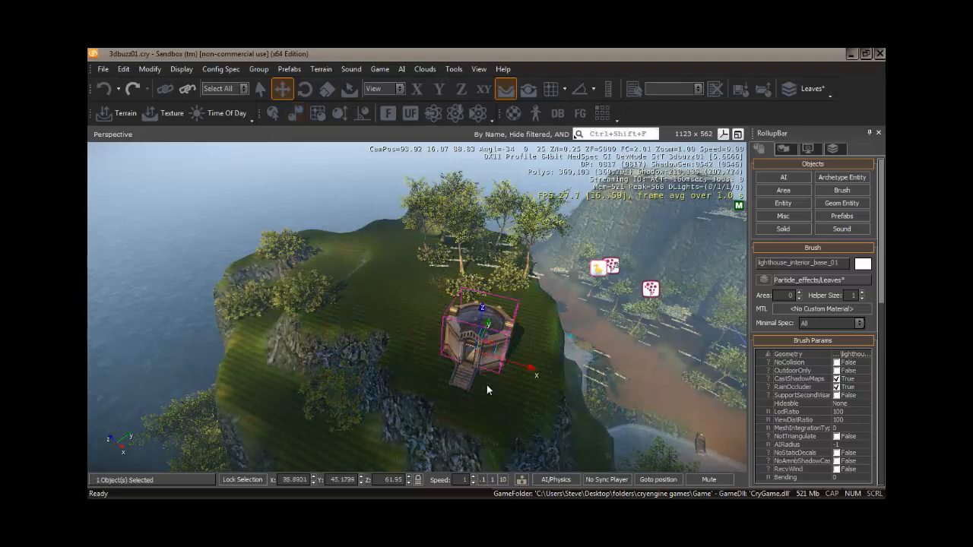
pyautogui.moveTo(486, 384); pyautogui.dragTo(482, 401, button='right')
pyautogui.press('w')
pyautogui.scroll(4, 484, 397)
pyautogui.scroll(-6, 483, 396)
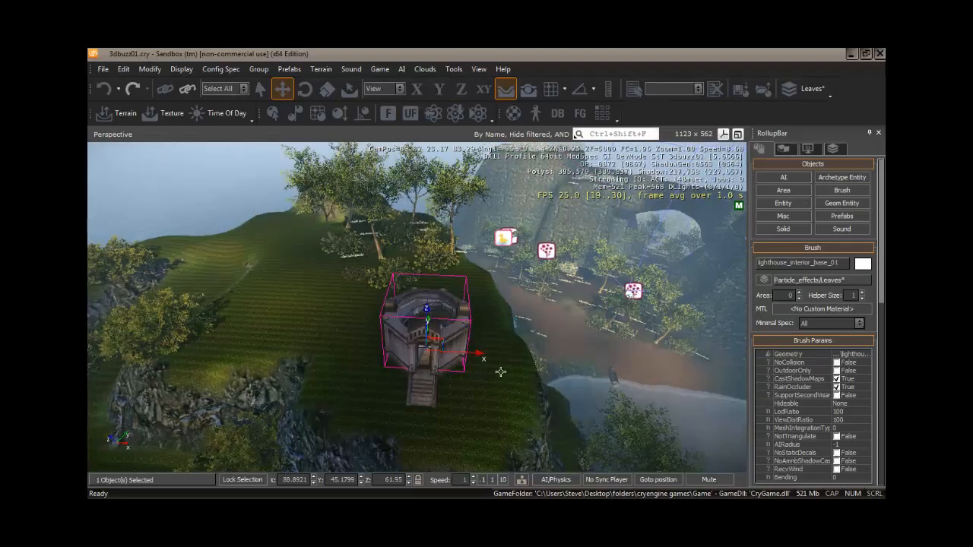
# Place the lighthouse_interior_level brush on the clifftop beside the lighthouse base, at about X 79.39, Y 43.99
pyautogui.click(842, 190)
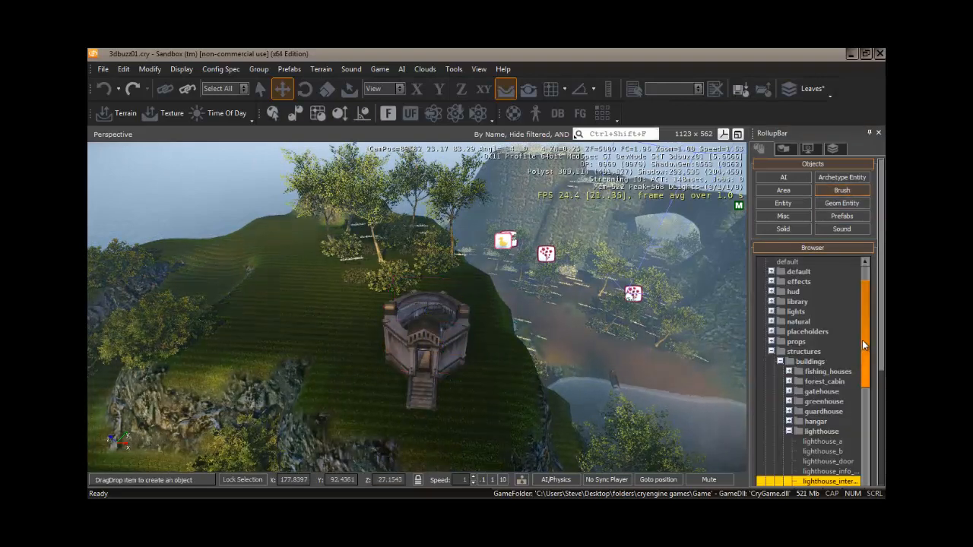
pyautogui.moveTo(862, 341); pyautogui.dragTo(867, 381)
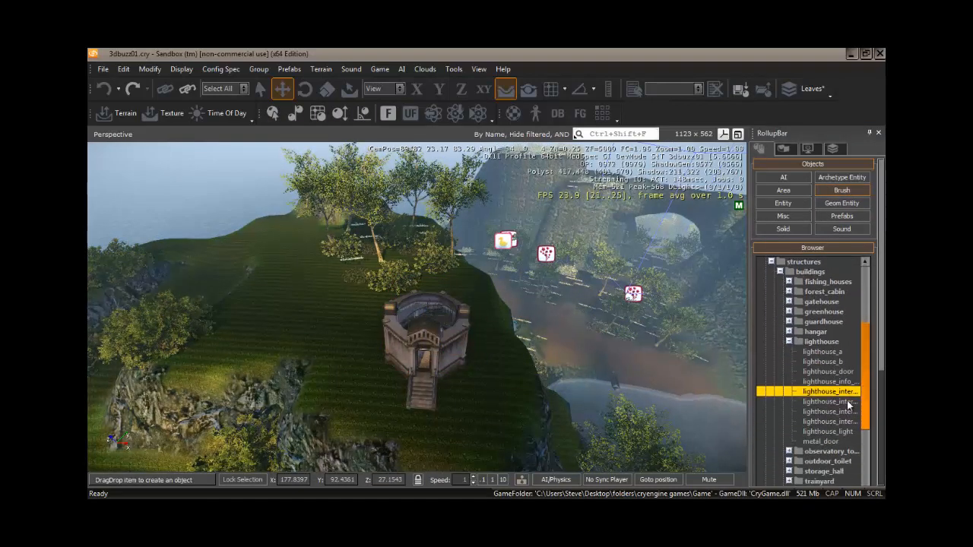
pyautogui.click(842, 402)
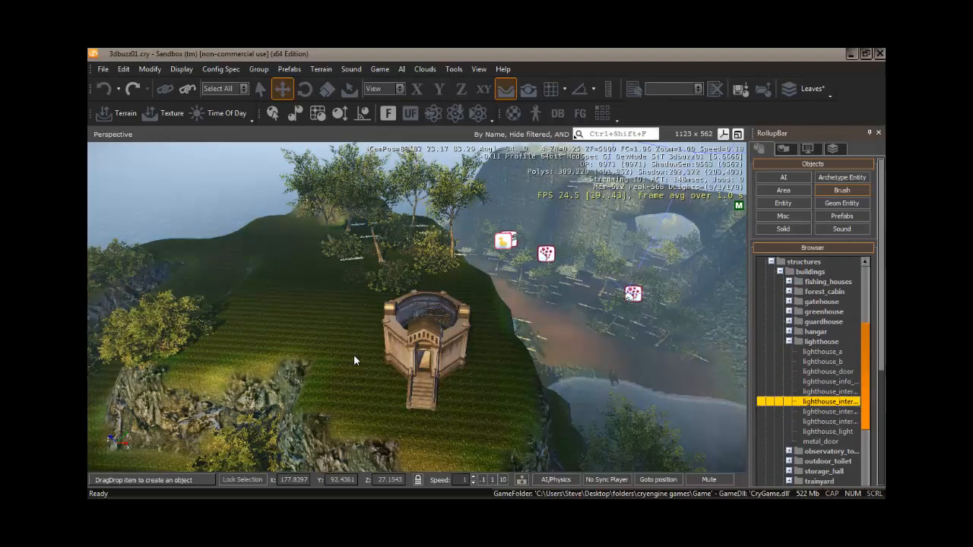
pyautogui.moveTo(330, 352); pyautogui.dragTo(334, 355)
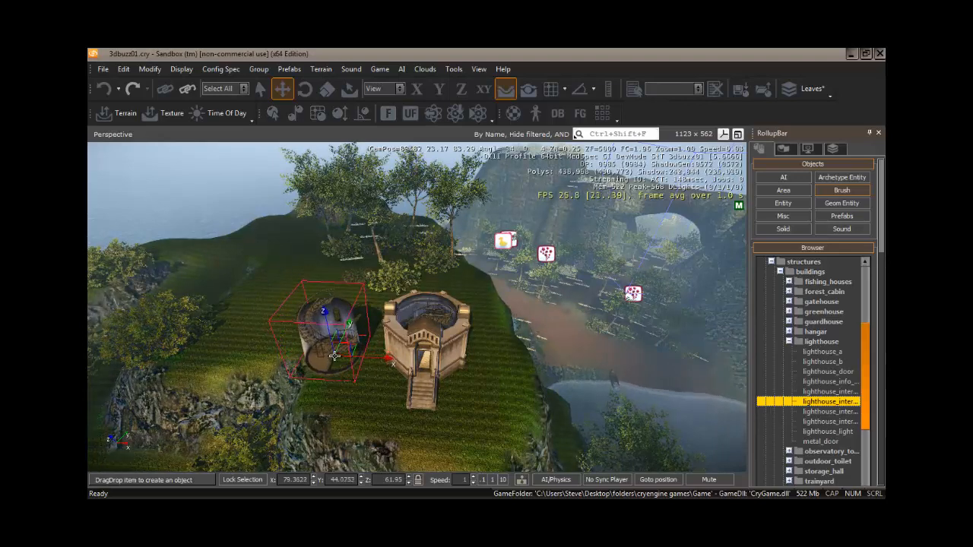
pyautogui.click(335, 355)
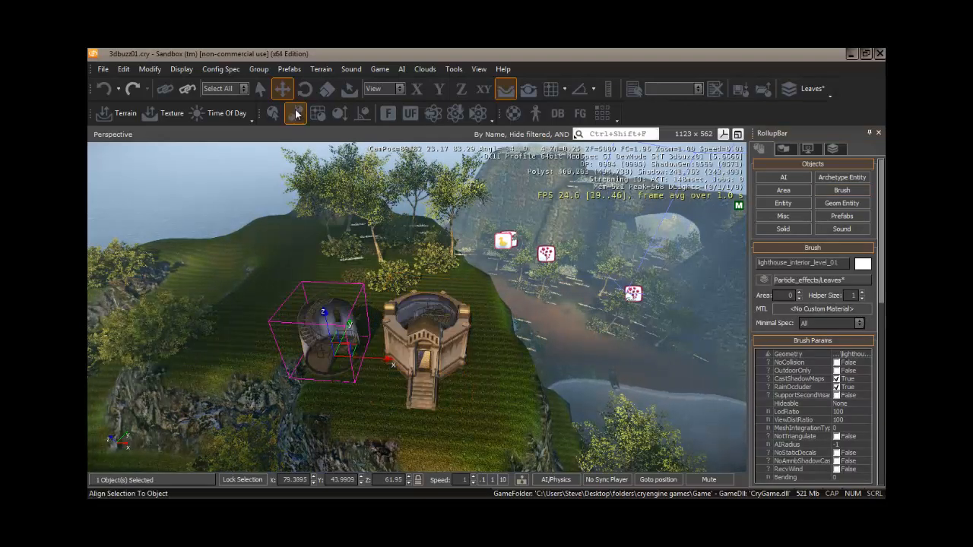
# Align the interior level brush to the lighthouse base and raise it above the base to about Z 66.70
pyautogui.click(440, 314)
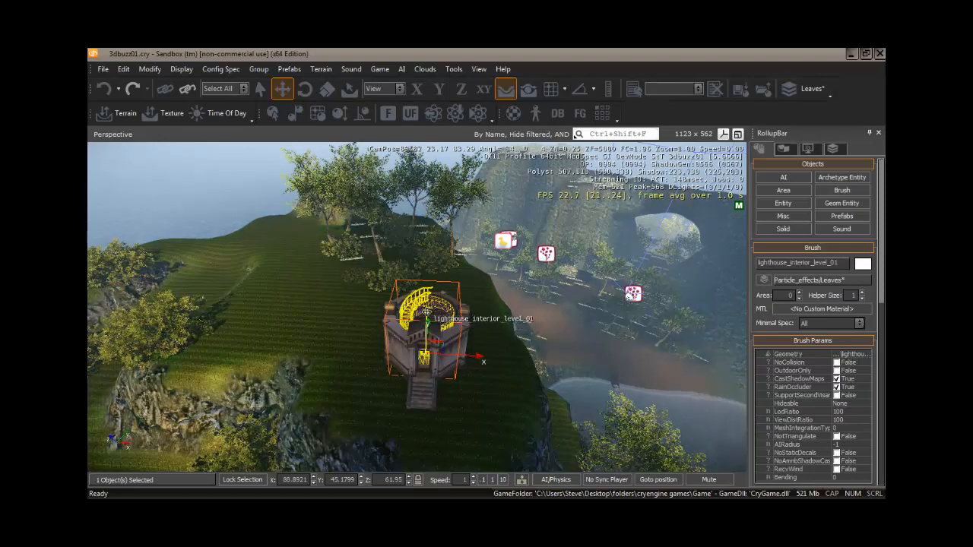
pyautogui.moveTo(425, 312); pyautogui.dragTo(425, 291)
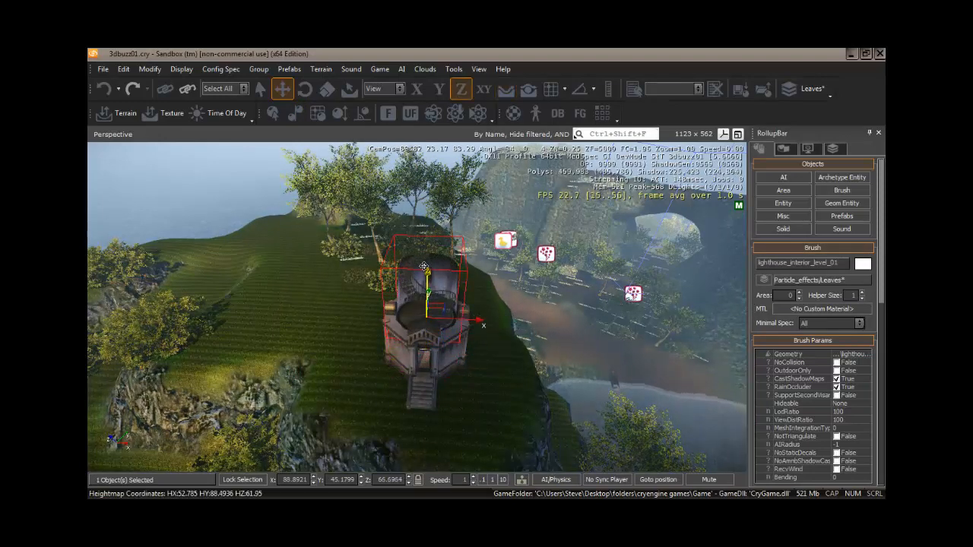
# Set the camera speed to 0.1 and raise the interior level to about Z 67.47 to meet the base staircase
pyautogui.press('w')
pyautogui.moveTo(361, 394)
pyautogui.mouseDown(button='right')
pyautogui.moveTo(363, 403)
pyautogui.moveTo(370, 395)
pyautogui.moveTo(308, 393)
pyautogui.moveTo(345, 380)
pyautogui.moveTo(280, 392)
pyautogui.mouseUp(button='right')
pyautogui.press('a')
pyautogui.click(483, 480)
pyautogui.press('w')
pyautogui.press('w')
pyautogui.press('a')
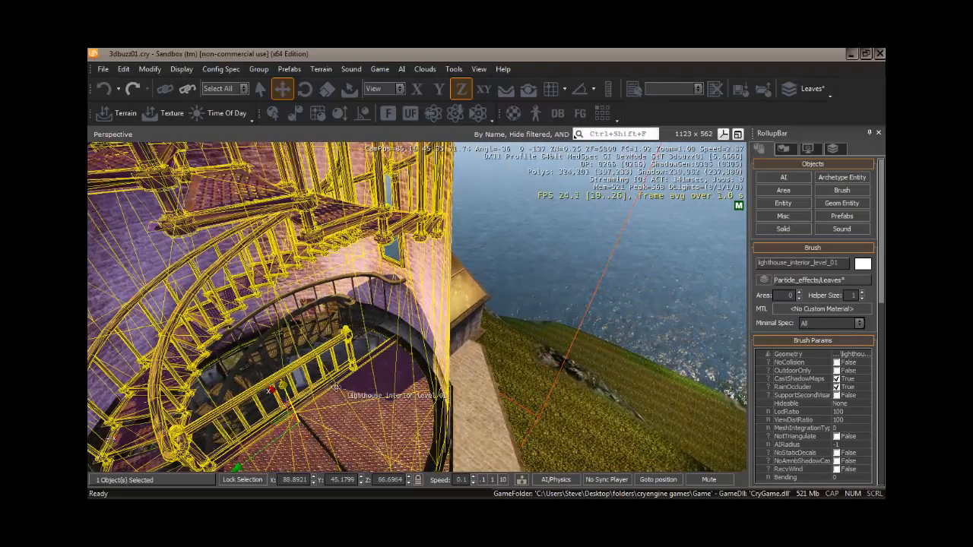
pyautogui.moveTo(282, 379); pyautogui.dragTo(275, 351)
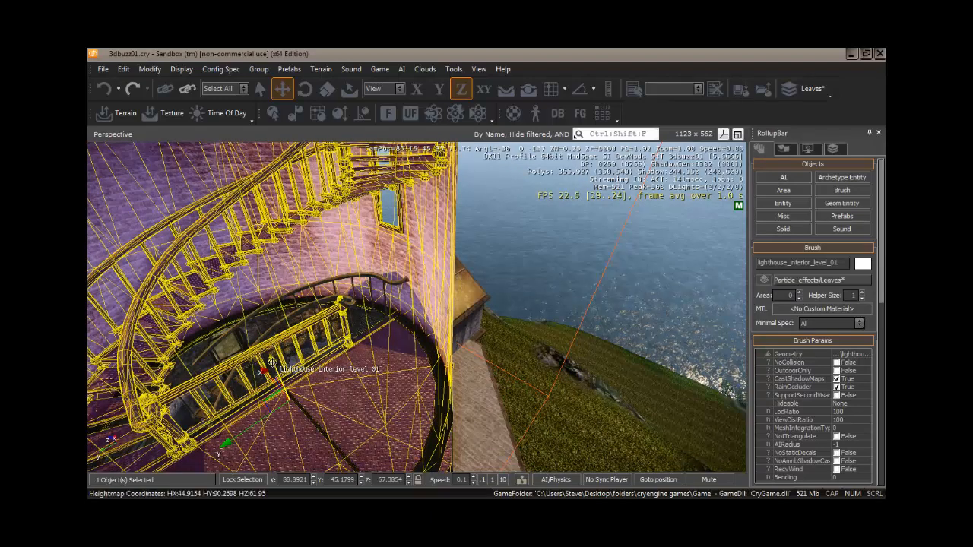
pyautogui.moveTo(272, 362); pyautogui.dragTo(270, 355)
pyautogui.press('s')
pyautogui.moveTo(337, 396); pyautogui.dragTo(338, 396, button='right')
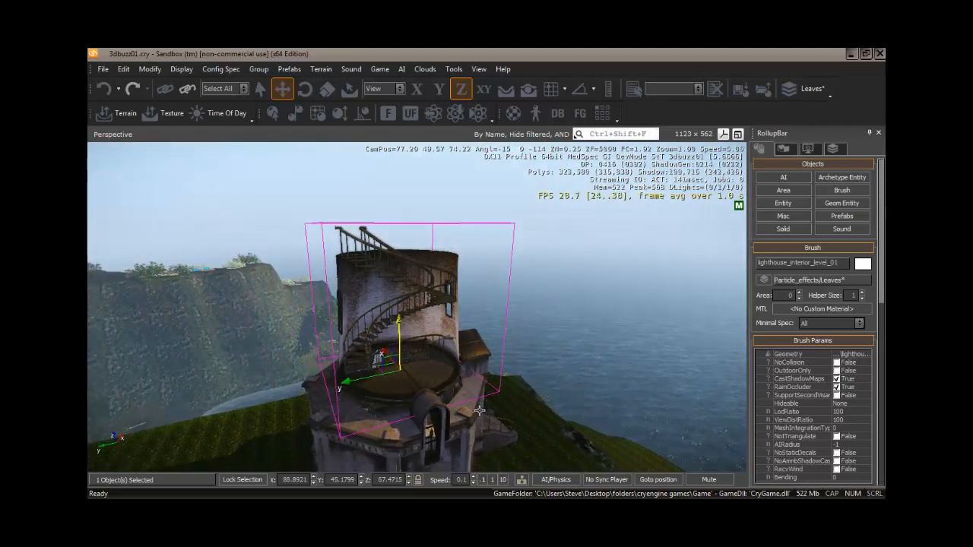
pyautogui.press('s')
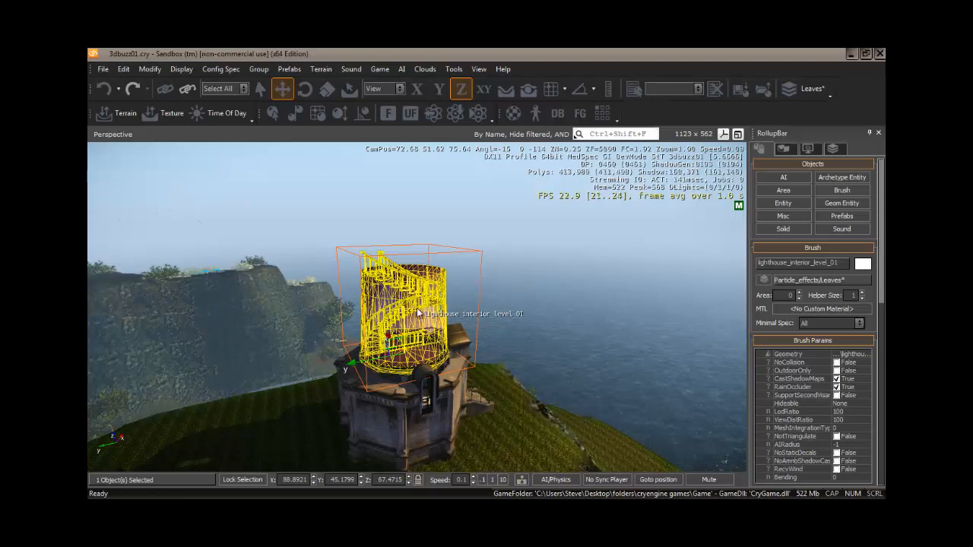
# Delete the lighthouse interior level and interior base brushes from the clifftop
pyautogui.press('Delete')
pyautogui.press('Return')
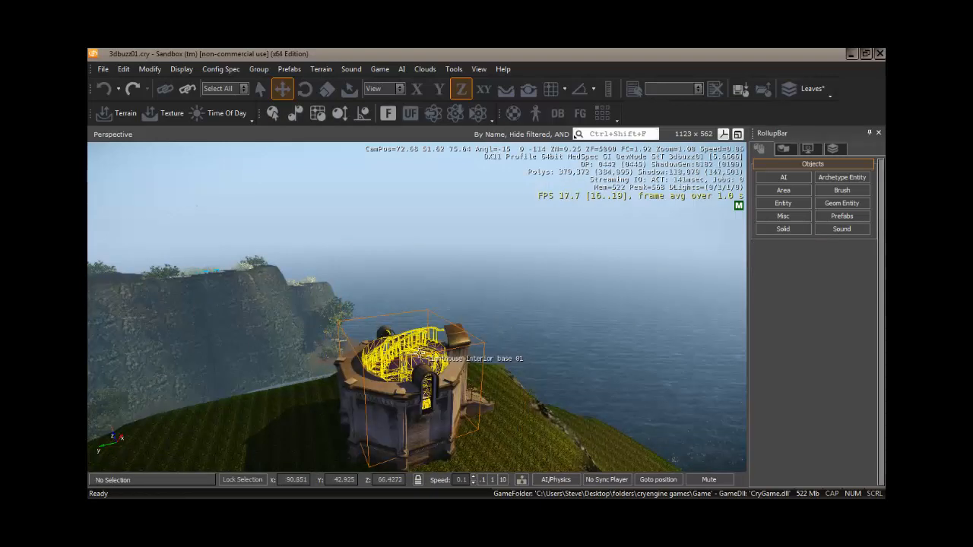
pyautogui.click(418, 355)
pyautogui.press('Delete')
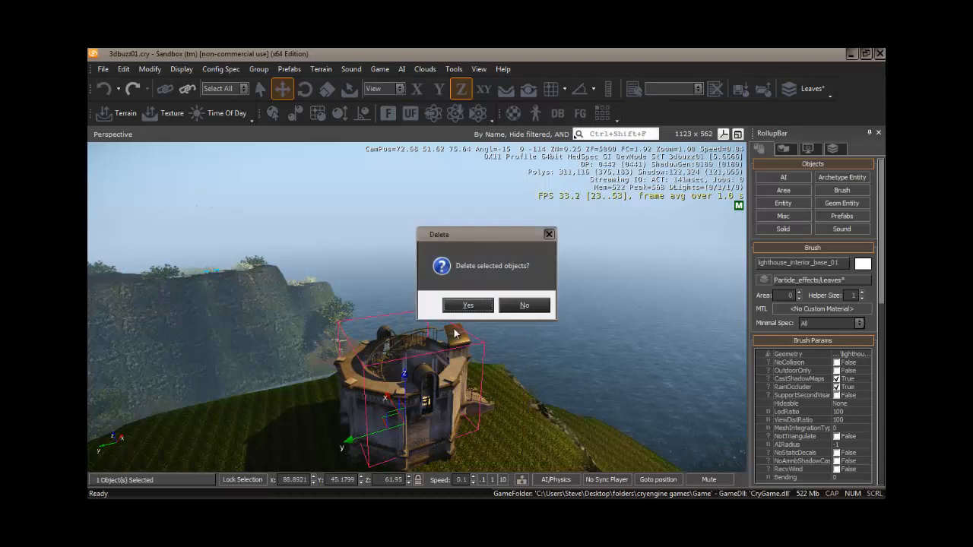
pyautogui.click(469, 306)
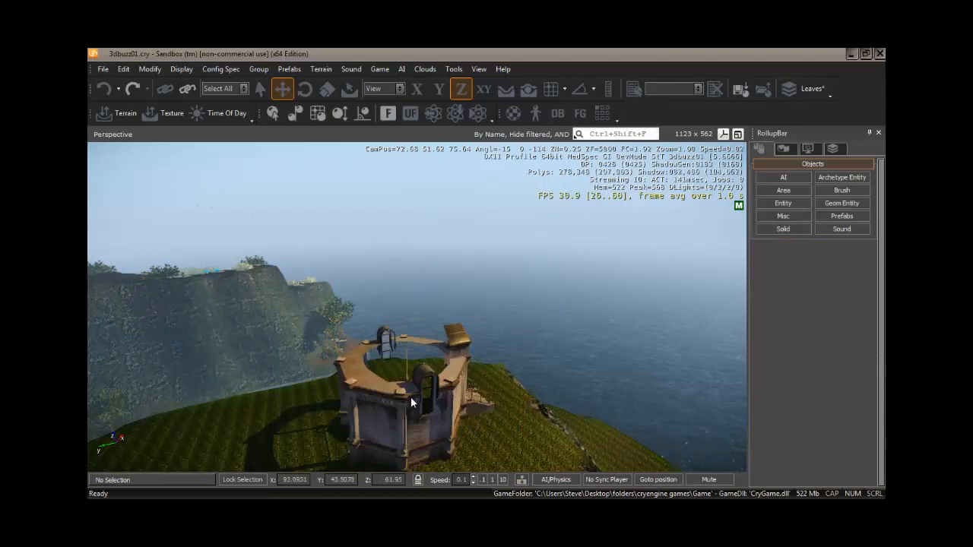
# Delete the remaining lighthouse_a brush from the clifftop
pyautogui.hotkey('ctrl', 'z')
pyautogui.press('Delete')
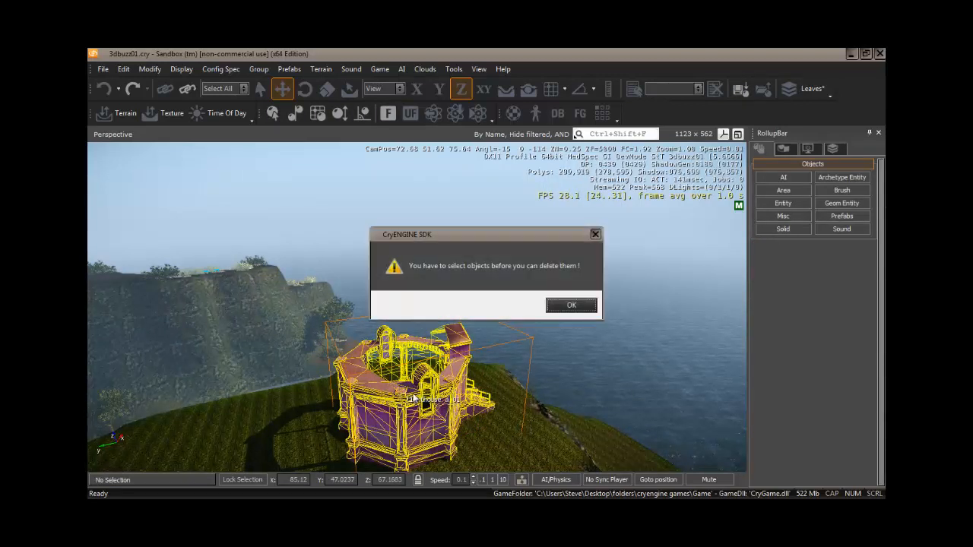
pyautogui.click(570, 306)
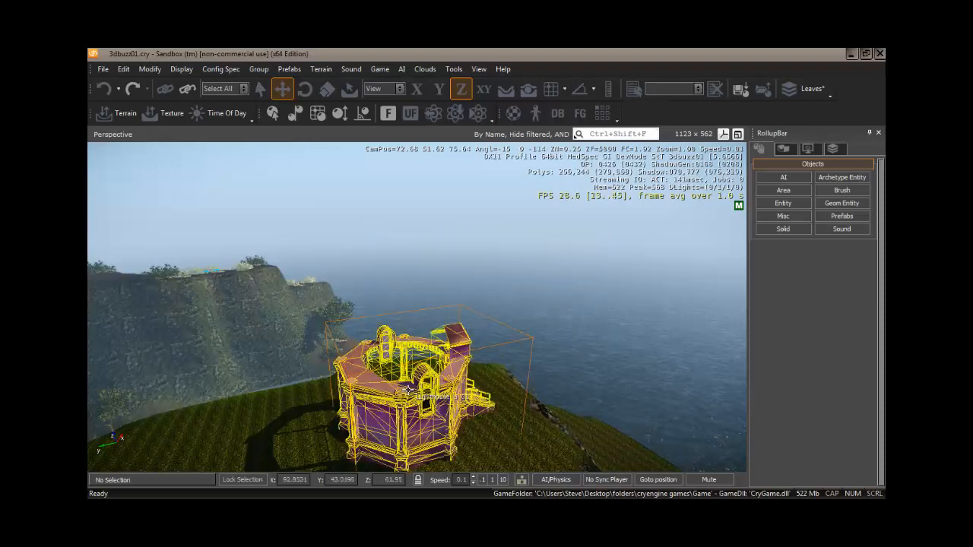
pyautogui.click(411, 395)
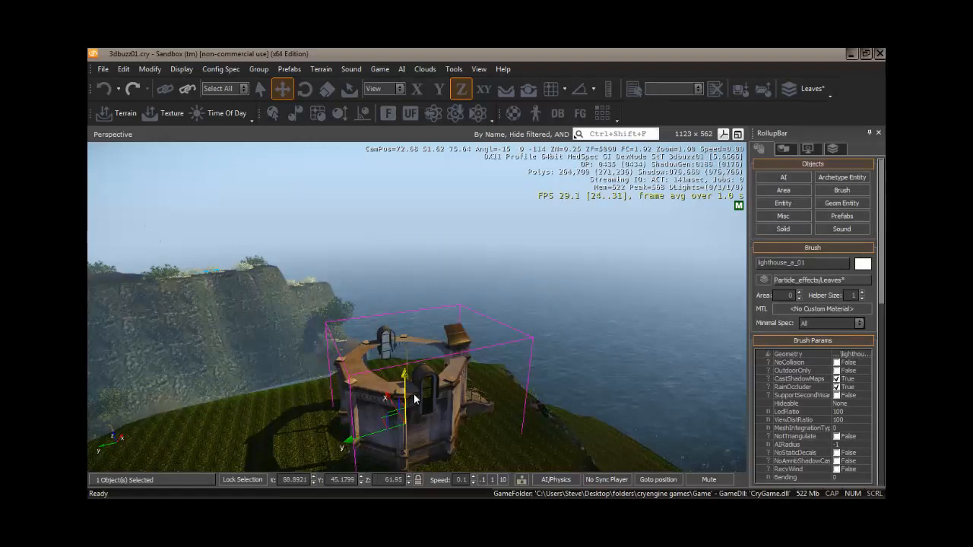
pyautogui.press('Delete')
pyautogui.press('Return')
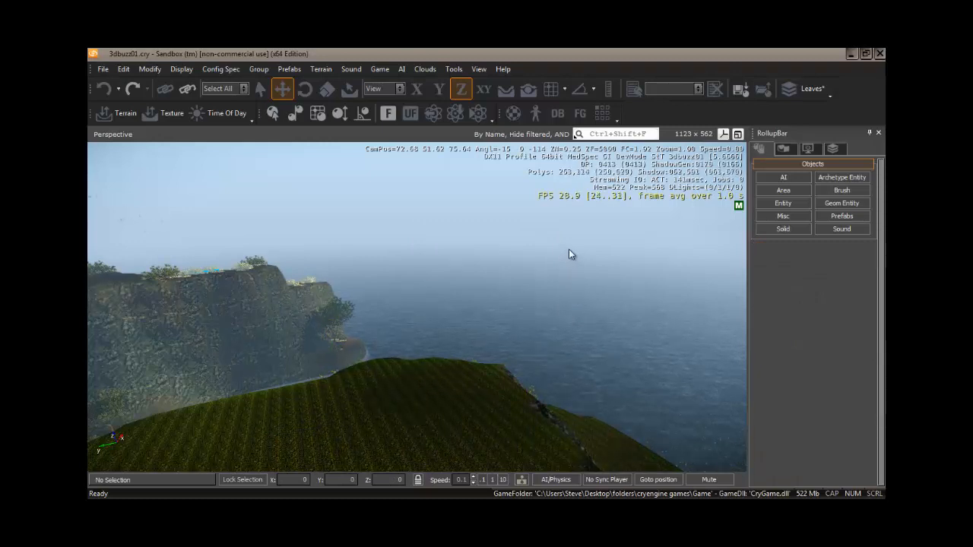
# Open the prefabs library in the database view and load prefabs\props.xml
pyautogui.click(557, 114)
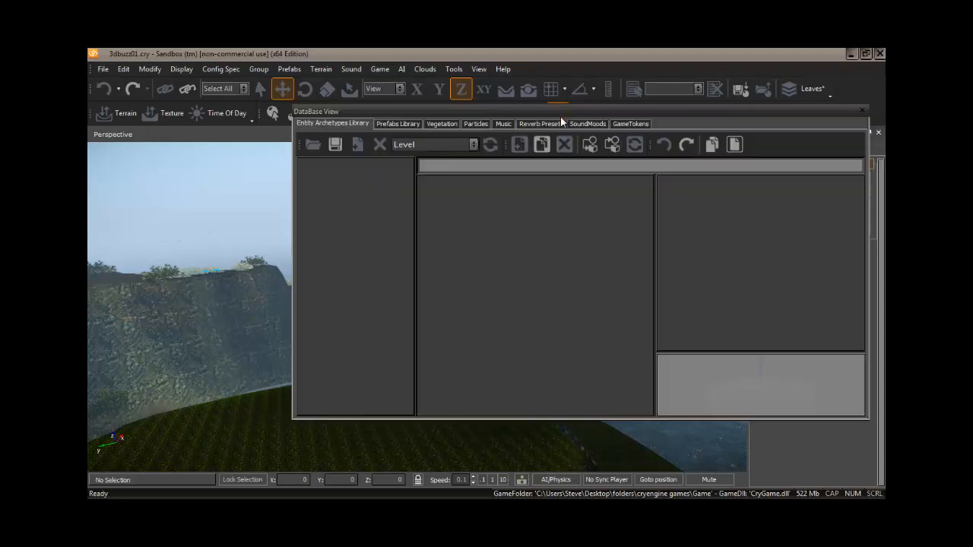
pyautogui.moveTo(503, 110); pyautogui.dragTo(382, 103)
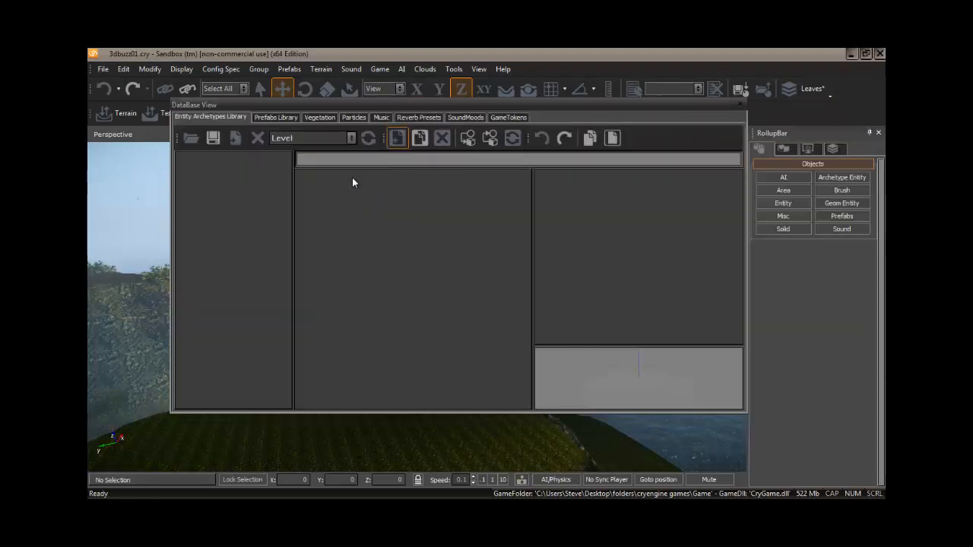
pyautogui.click(277, 118)
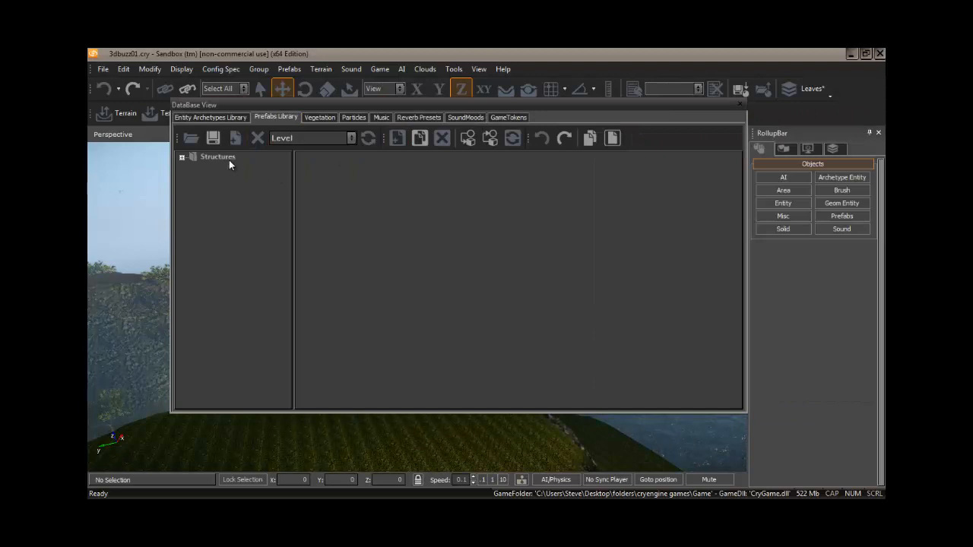
pyautogui.click(191, 138)
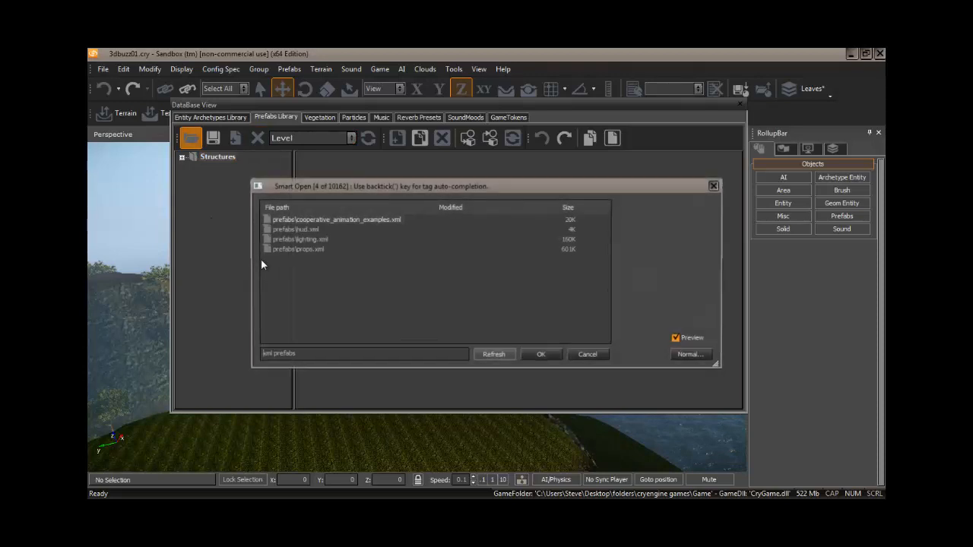
pyautogui.click(304, 249)
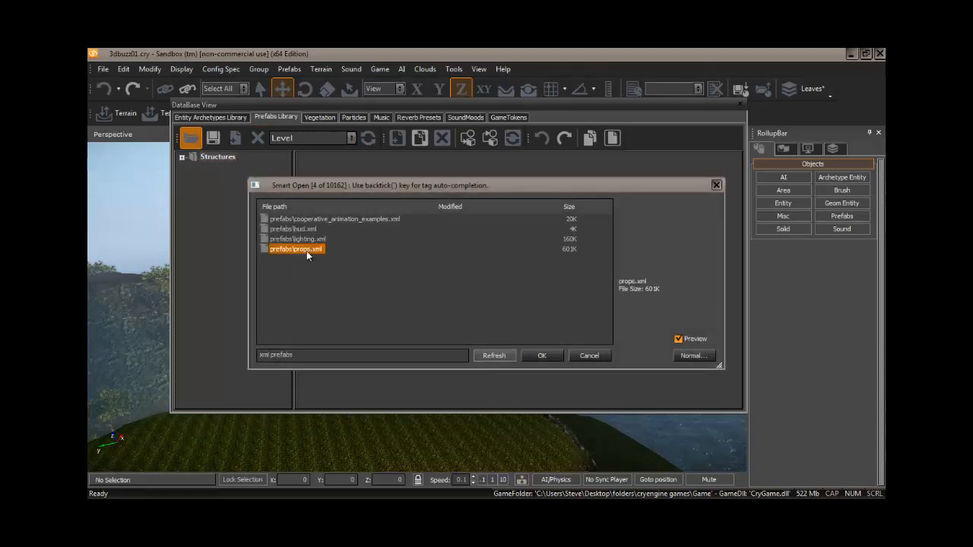
pyautogui.click(553, 358)
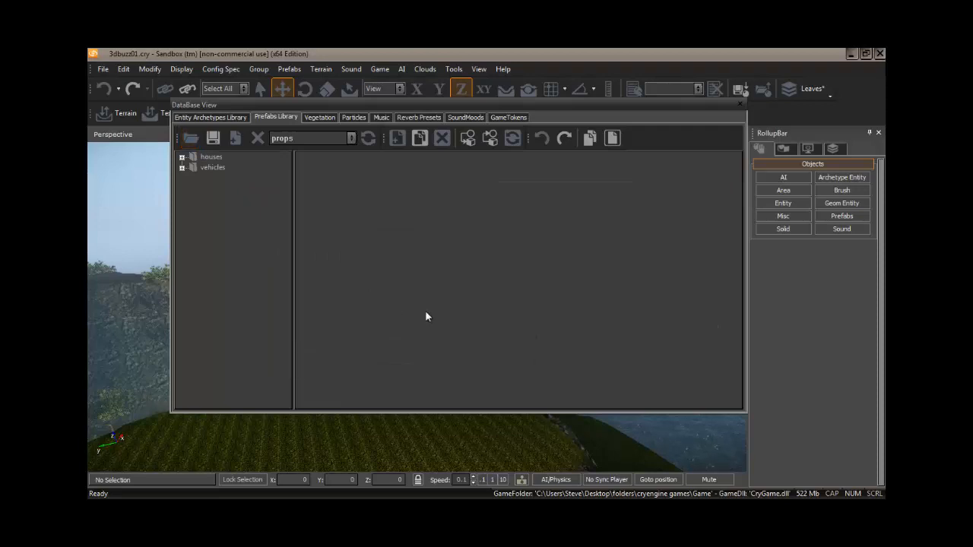
# Place the lighthouse prefab from the houses group on the clifftop at about X 82.64, Y 39.73
pyautogui.click(183, 156)
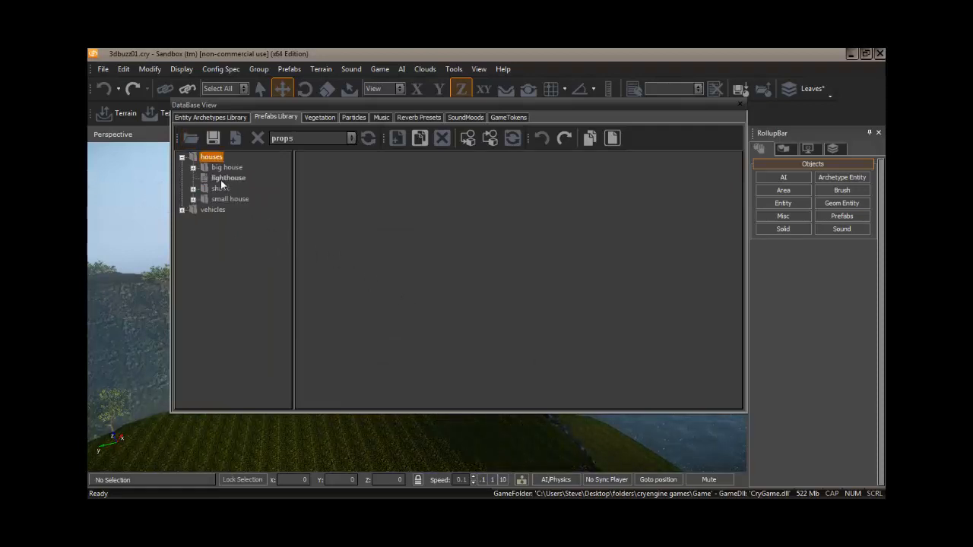
pyautogui.moveTo(410, 104); pyautogui.dragTo(780, 113)
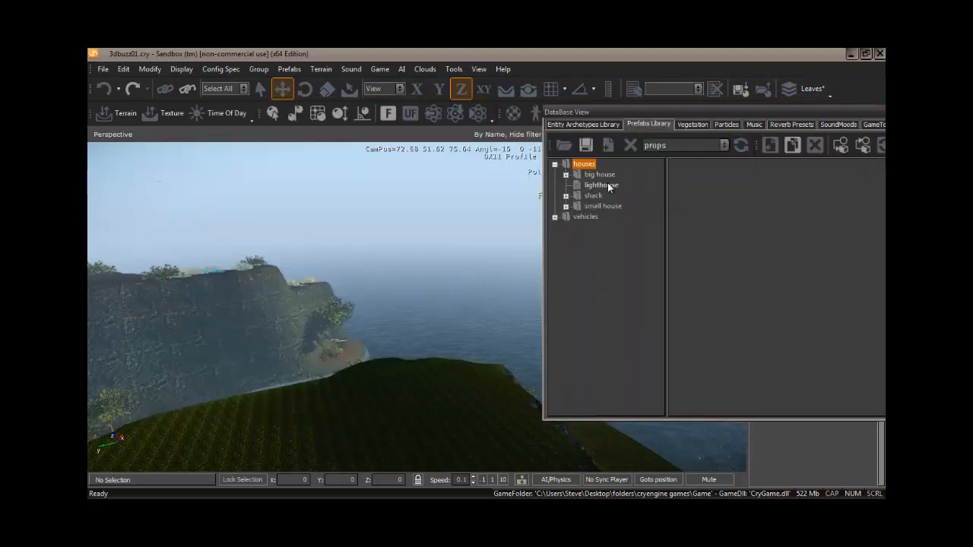
pyautogui.moveTo(609, 188); pyautogui.dragTo(470, 309)
pyautogui.moveTo(640, 206); pyautogui.dragTo(610, 184)
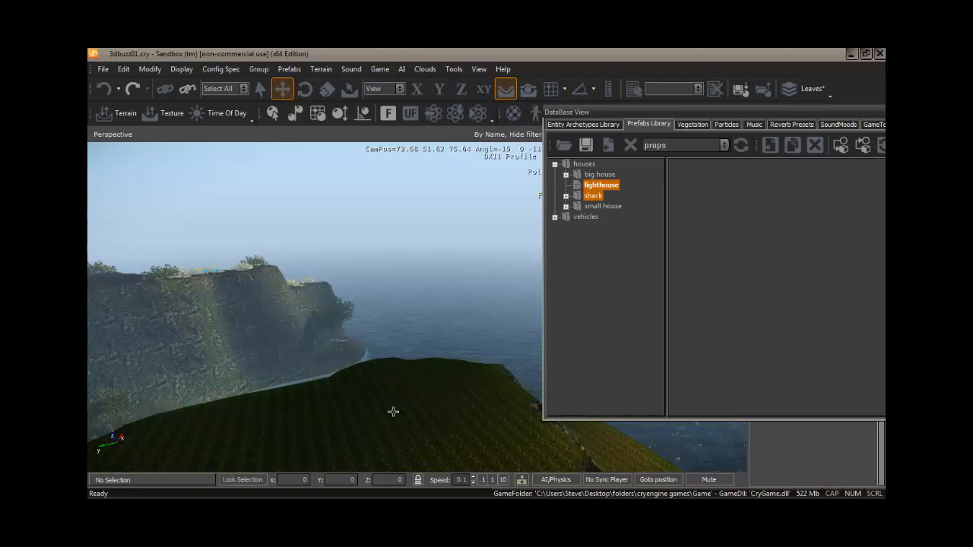
pyautogui.moveTo(393, 411); pyautogui.dragTo(528, 462)
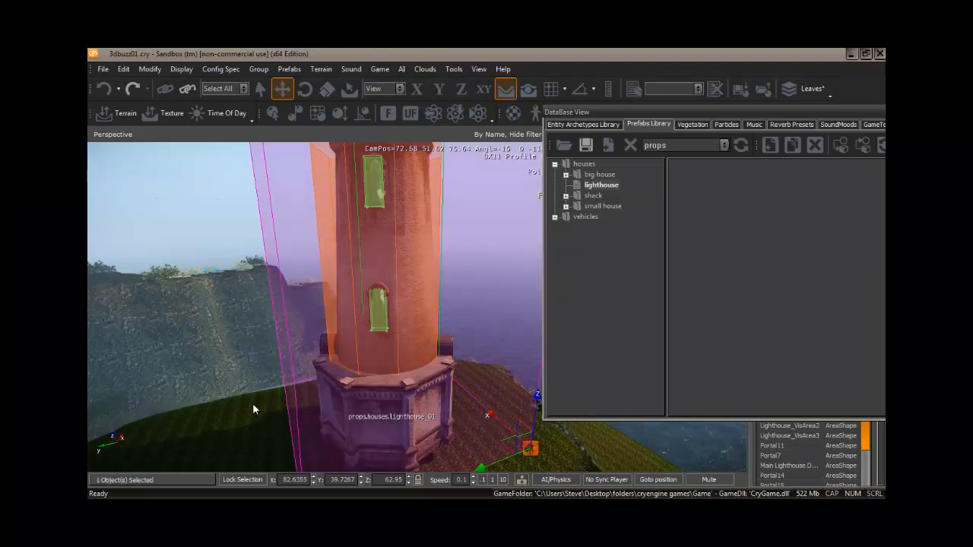
# Close the prefab database window and set the camera speed to 1
pyautogui.press('a')
pyautogui.moveTo(253, 404); pyautogui.dragTo(221, 401, button='right')
pyautogui.moveTo(706, 107); pyautogui.dragTo(789, 121)
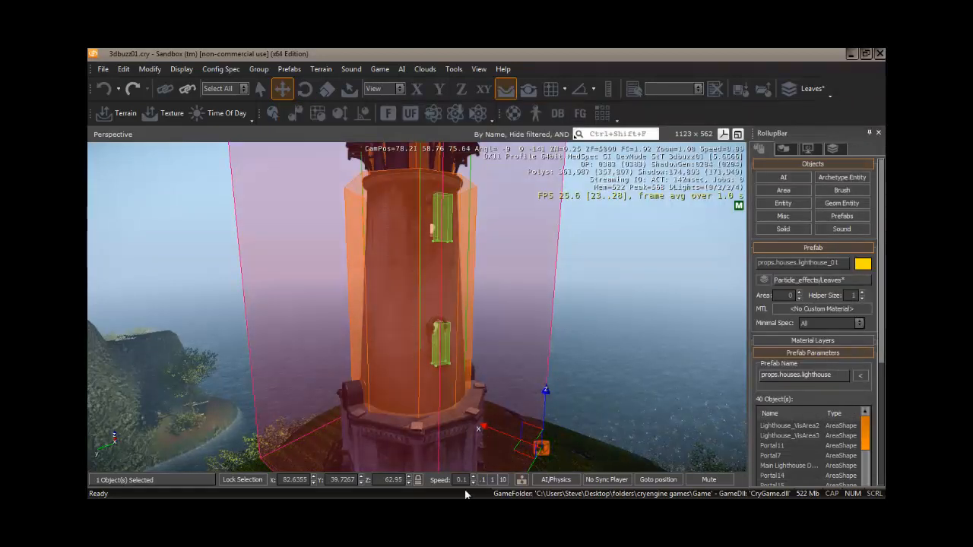
pyautogui.click(491, 479)
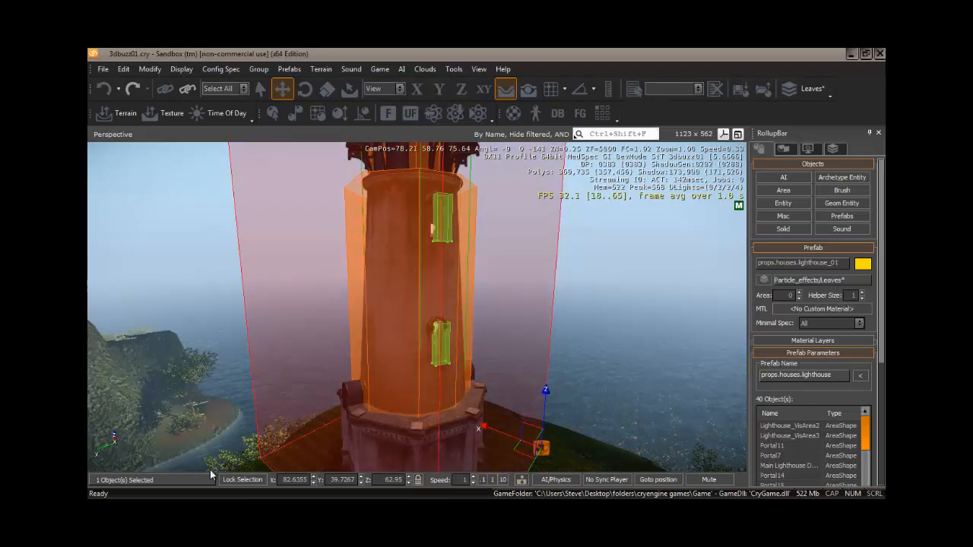
# Lower the lighthouse prefab into the clifftop ground to about Z 61.80
pyautogui.press('w')
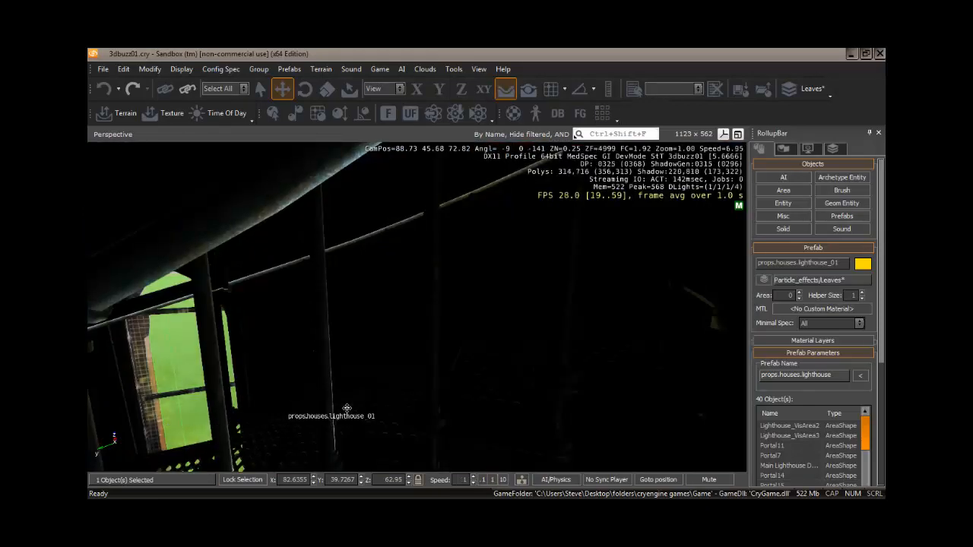
pyautogui.press('s')
pyautogui.press('a')
pyautogui.moveTo(409, 414)
pyautogui.mouseDown(button='right')
pyautogui.moveTo(427, 419)
pyautogui.moveTo(412, 418)
pyautogui.mouseUp(button='right')
pyautogui.press('a')
pyautogui.press('s')
pyautogui.press('w')
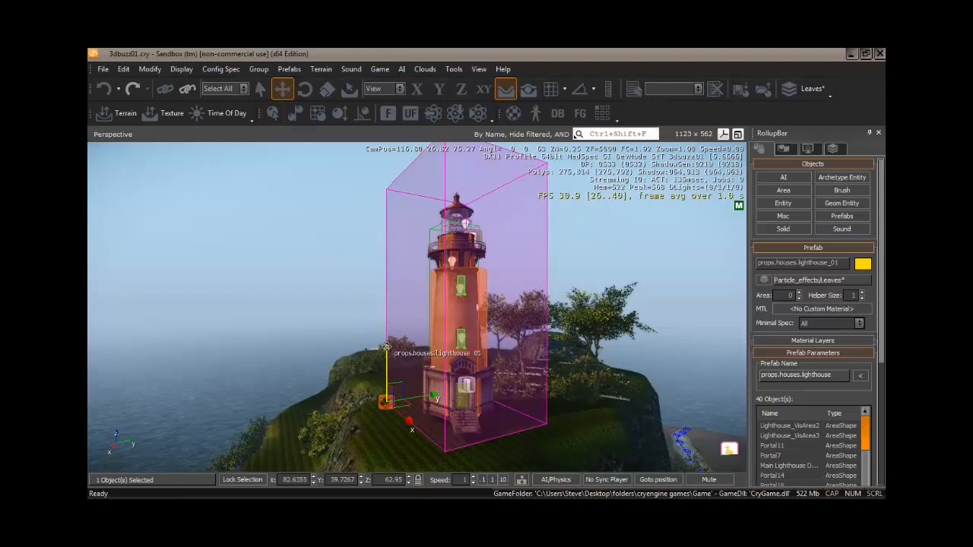
pyautogui.moveTo(387, 348); pyautogui.dragTo(388, 356)
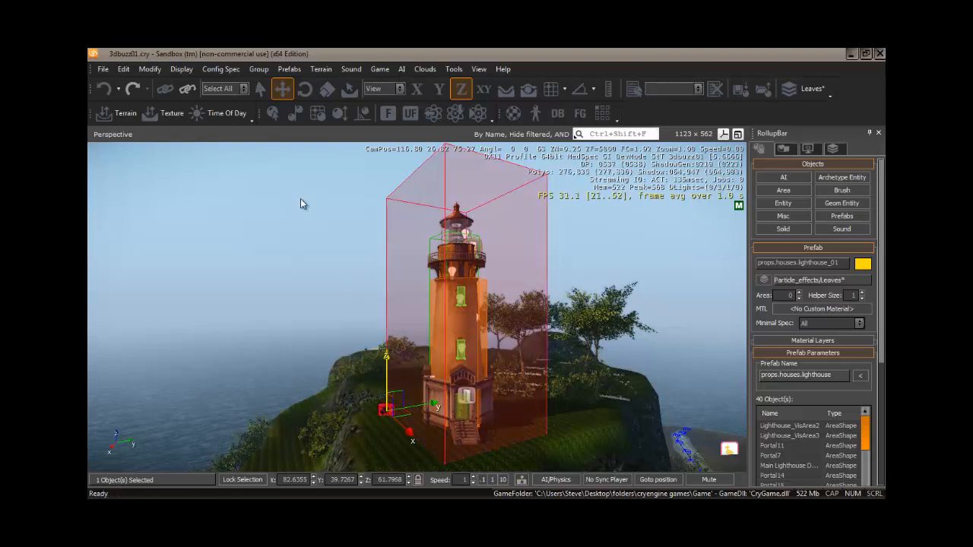
# Rotate the lighthouse prefab about 151 degrees around its local Z axis
pyautogui.click(304, 89)
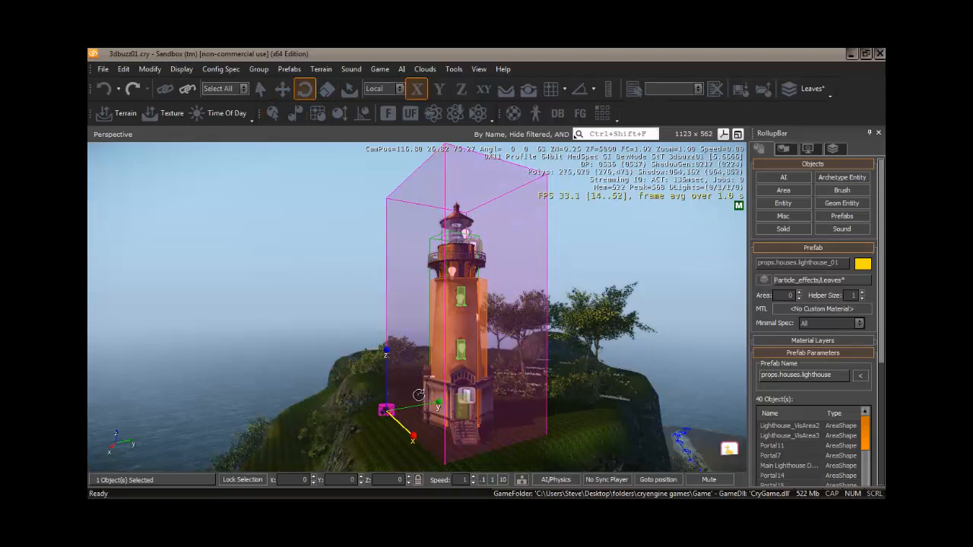
pyautogui.moveTo(384, 350); pyautogui.dragTo(372, 257)
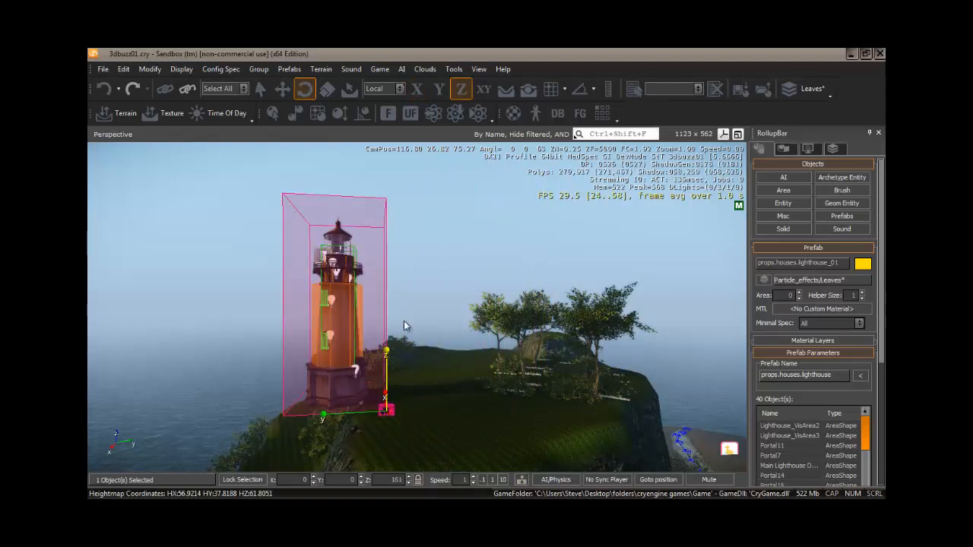
# Move the lighthouse prefab across the clifftop to about X 97.11, Y 51.11
pyautogui.click(281, 89)
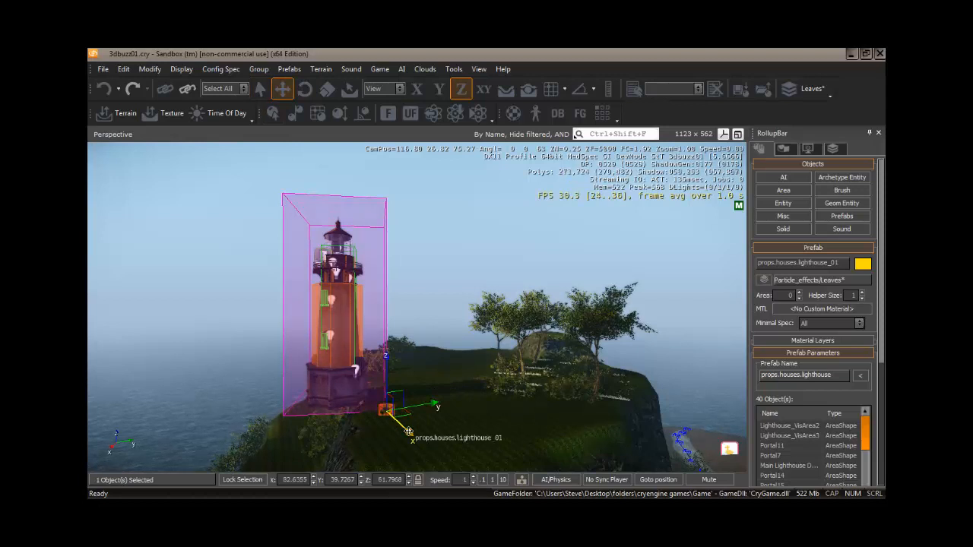
pyautogui.moveTo(408, 437); pyautogui.dragTo(571, 445)
pyautogui.moveTo(368, 427)
pyautogui.mouseDown(button='right')
pyautogui.moveTo(392, 427)
pyautogui.moveTo(353, 421)
pyautogui.moveTo(370, 427)
pyautogui.mouseUp(button='right')
pyautogui.press('w')
pyautogui.press('s')
pyautogui.press('w')
pyautogui.press('s')
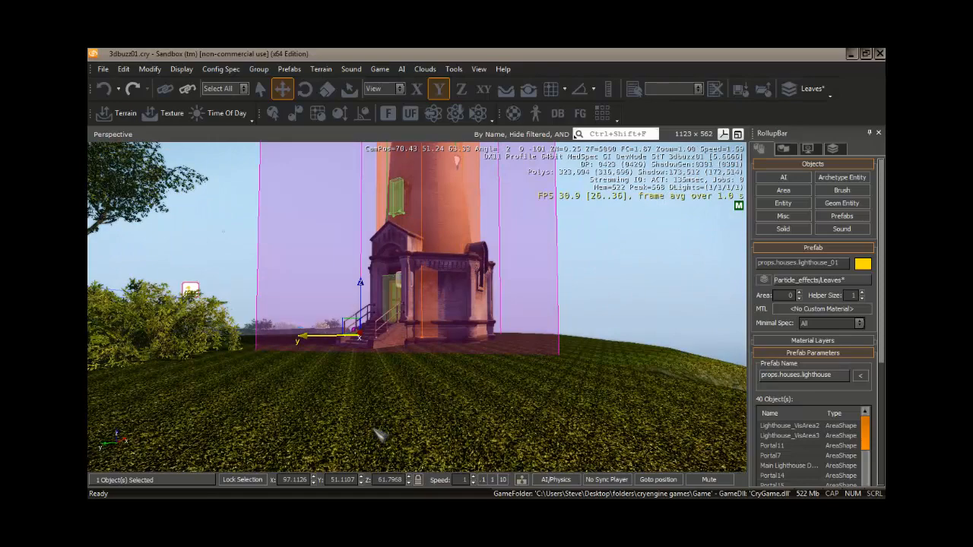
# Test the level in game mode by walking up to the lighthouse's entrance steps, and return to editing
pyautogui.hotkey('ctrl', 'g')
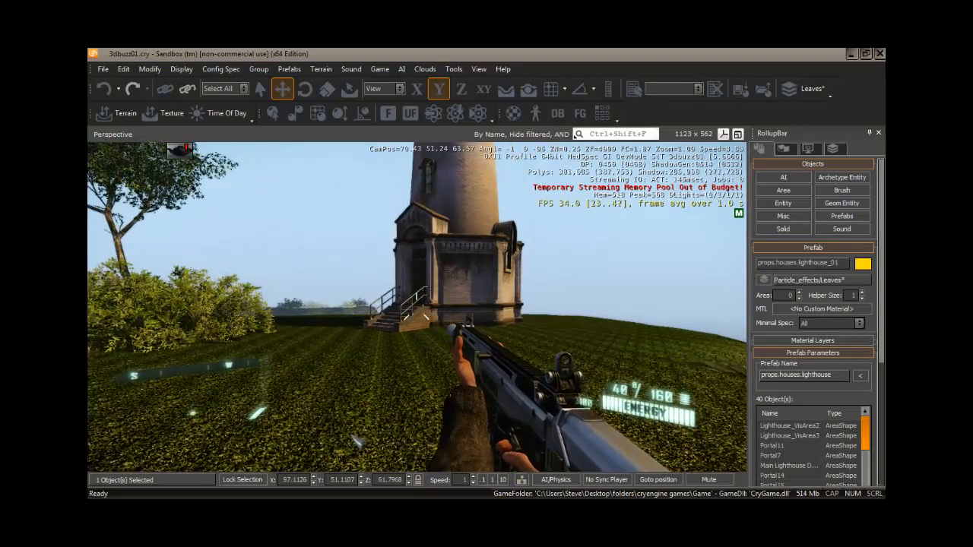
pyautogui.press('w')
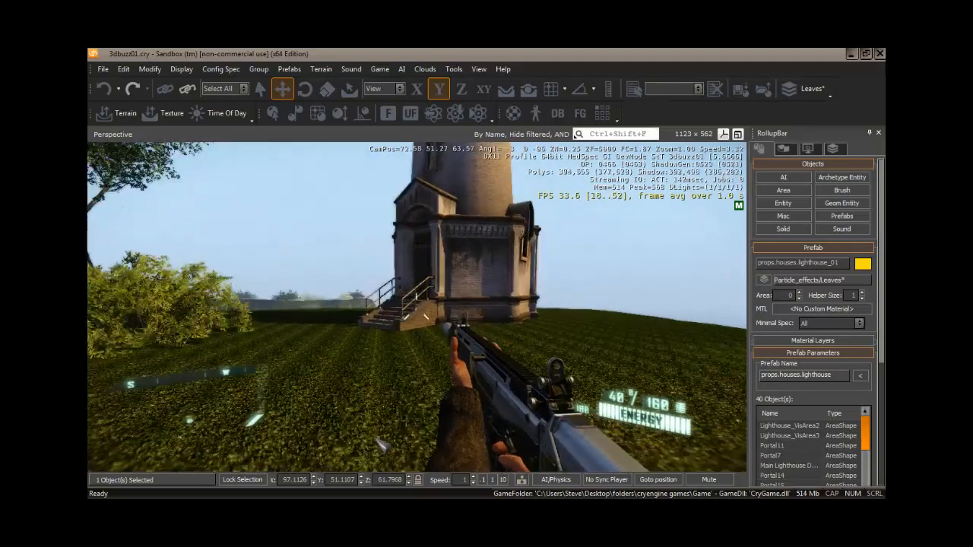
pyautogui.press('w')
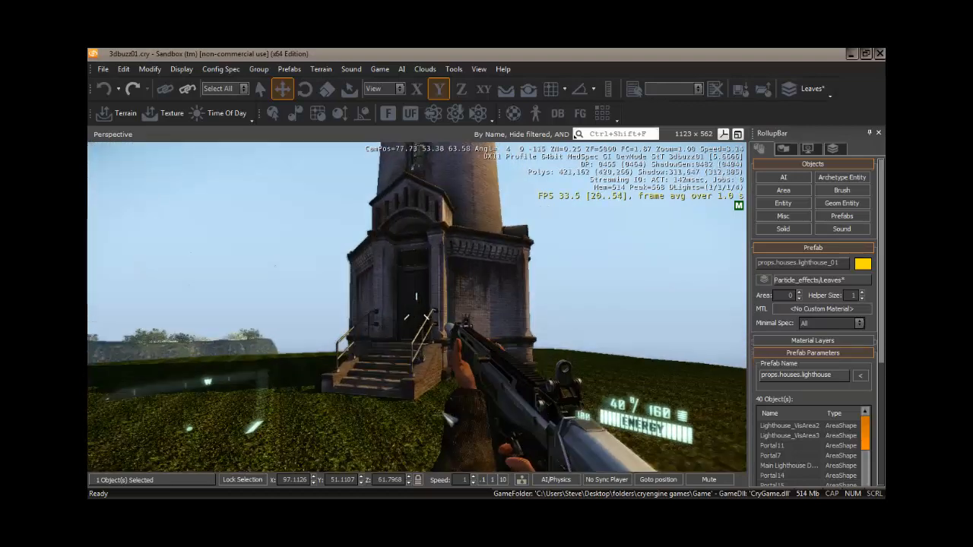
pyautogui.press('w')
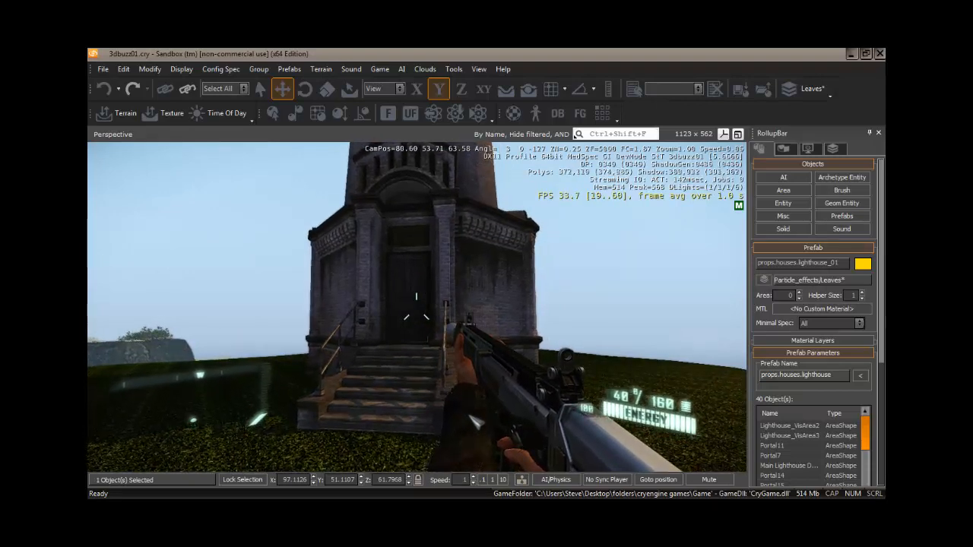
pyautogui.press('Escape')
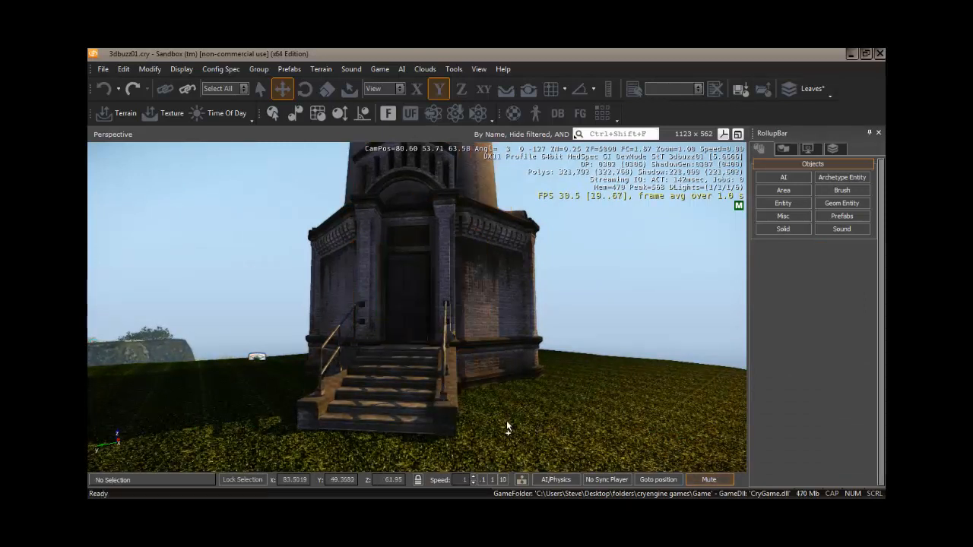
# Re-enter game mode, climb the lighthouse's entrance steps and open its front door
pyautogui.hotkey('ctrl', 'g')
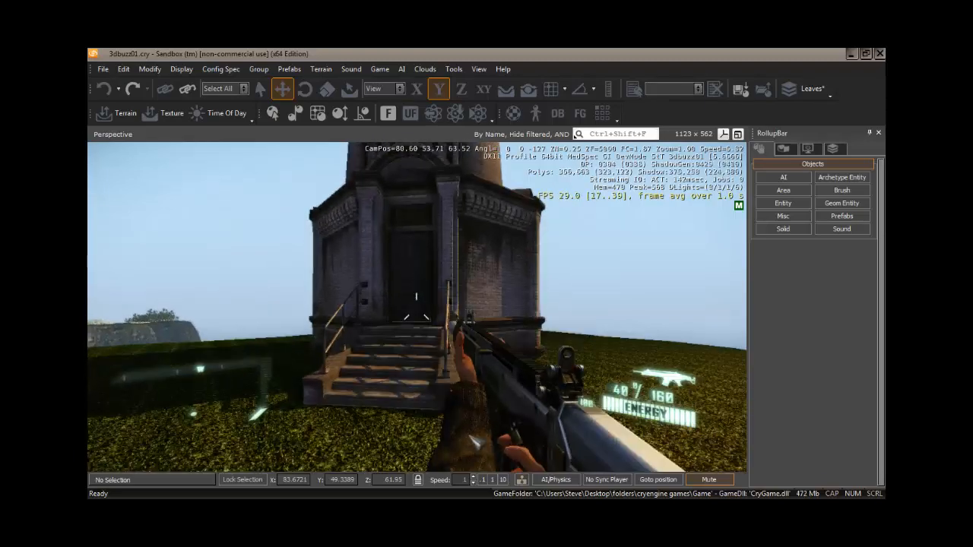
pyautogui.rightClick(454, 470)
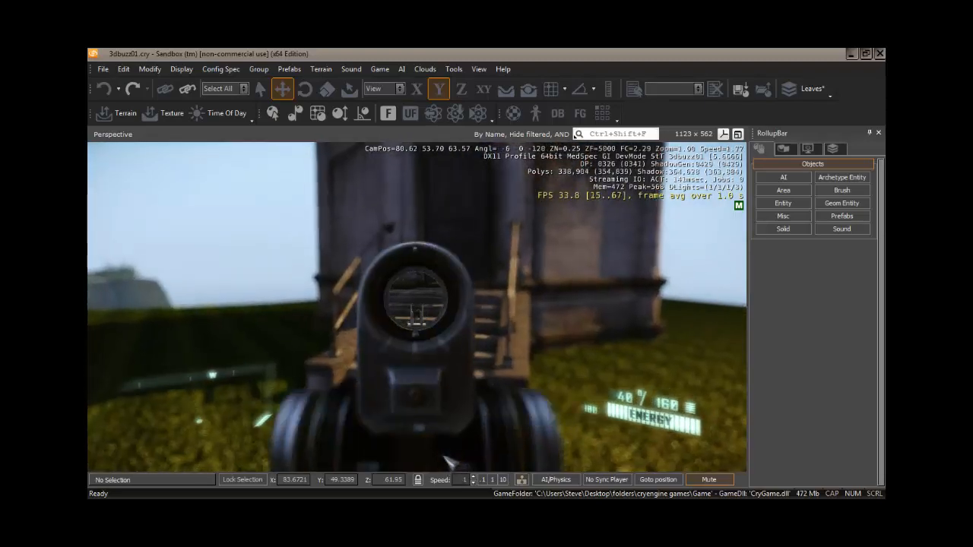
pyautogui.rightClick(454, 458)
pyautogui.press('w')
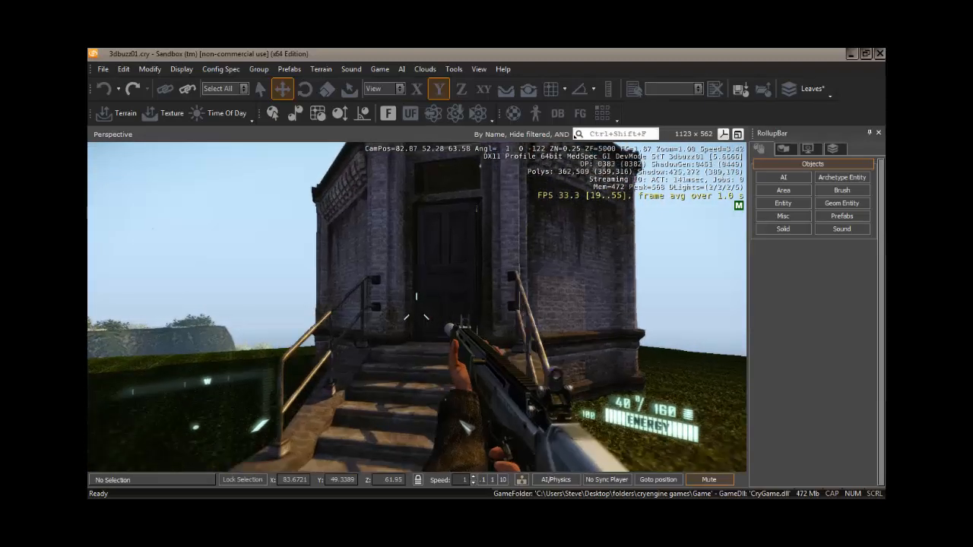
pyautogui.press('w')
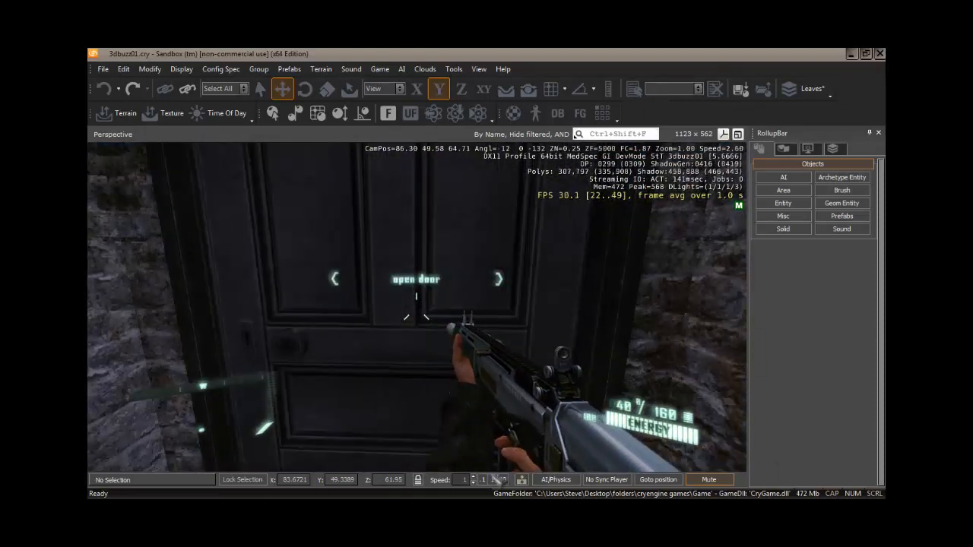
pyautogui.press('f')
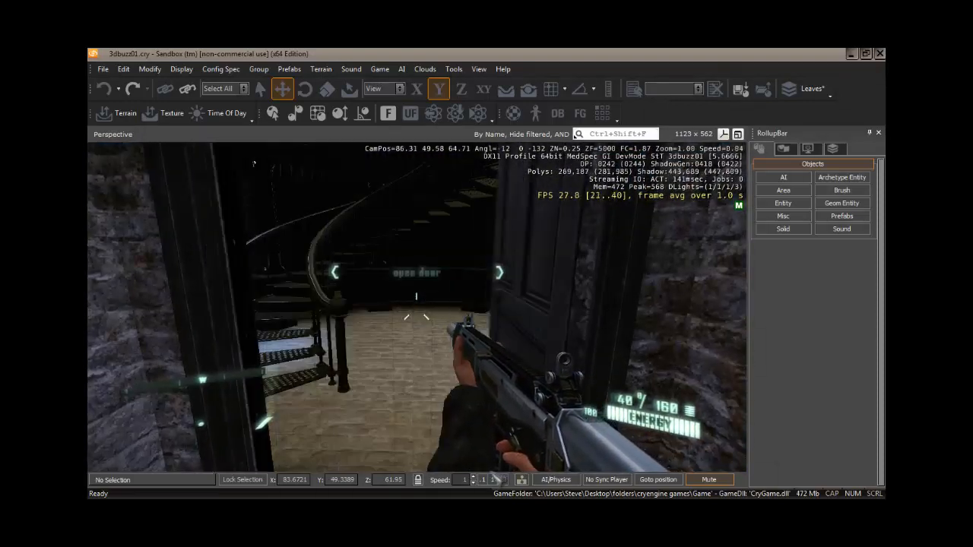
# Walk inside the lighthouse and up its spiral staircase to inspect the interior, and leave game mode
pyautogui.press('w')
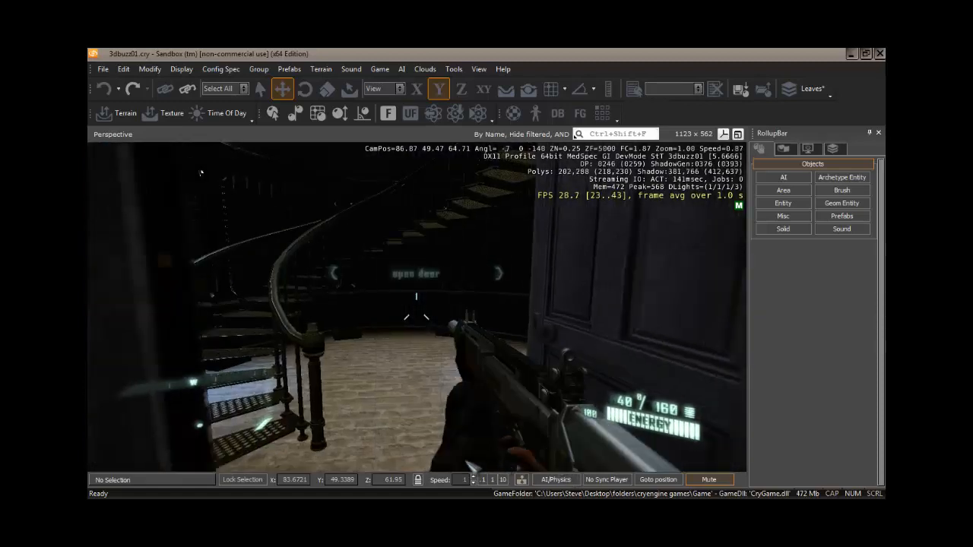
pyautogui.press('w')
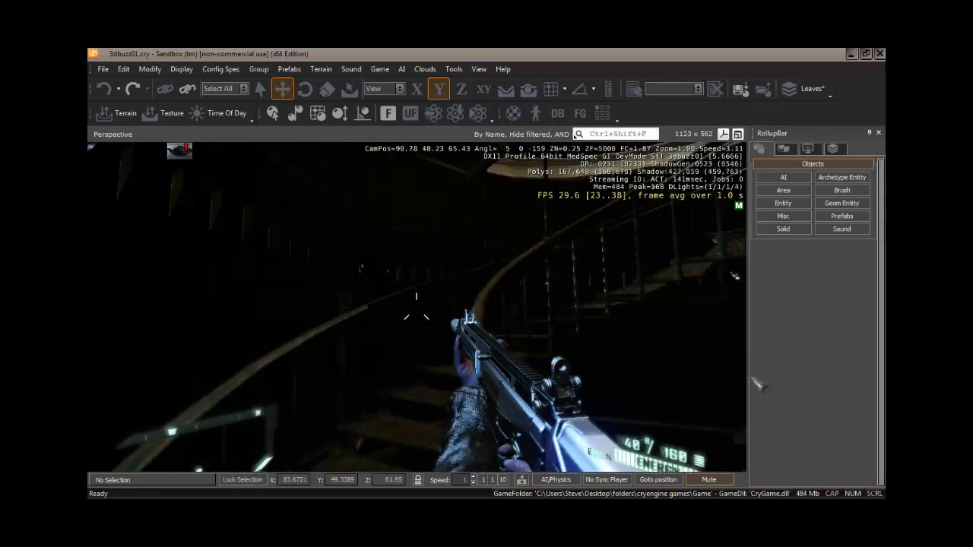
pyautogui.press('w')
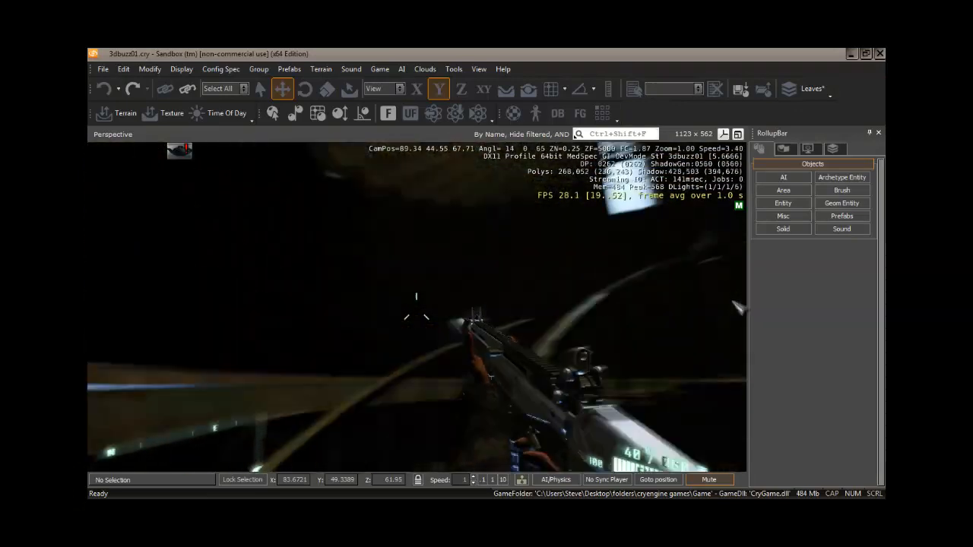
pyautogui.press('w')
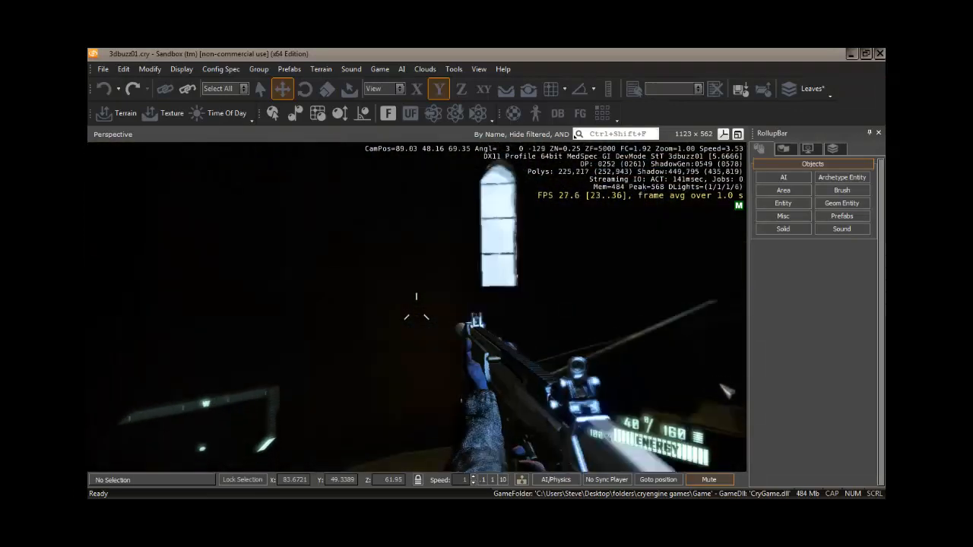
pyautogui.press('w')
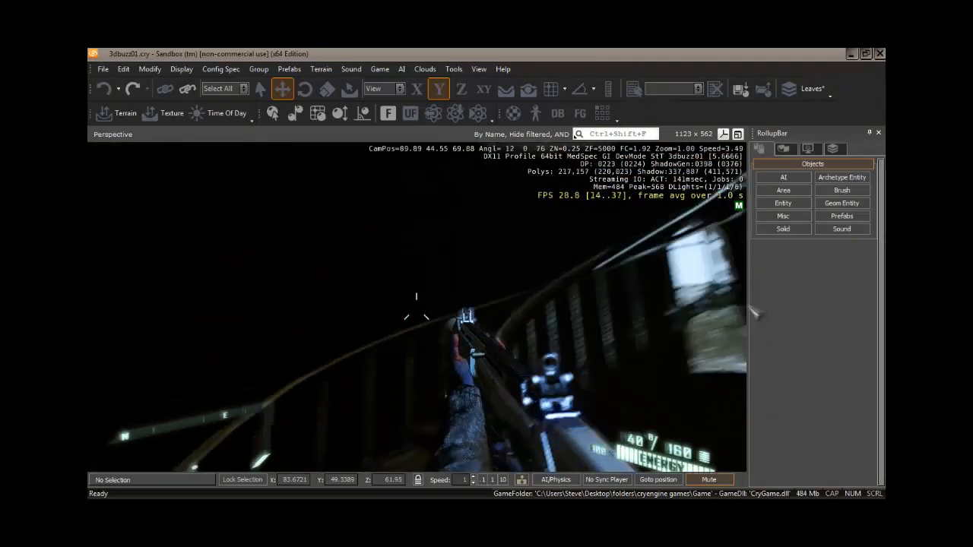
pyautogui.press('w')
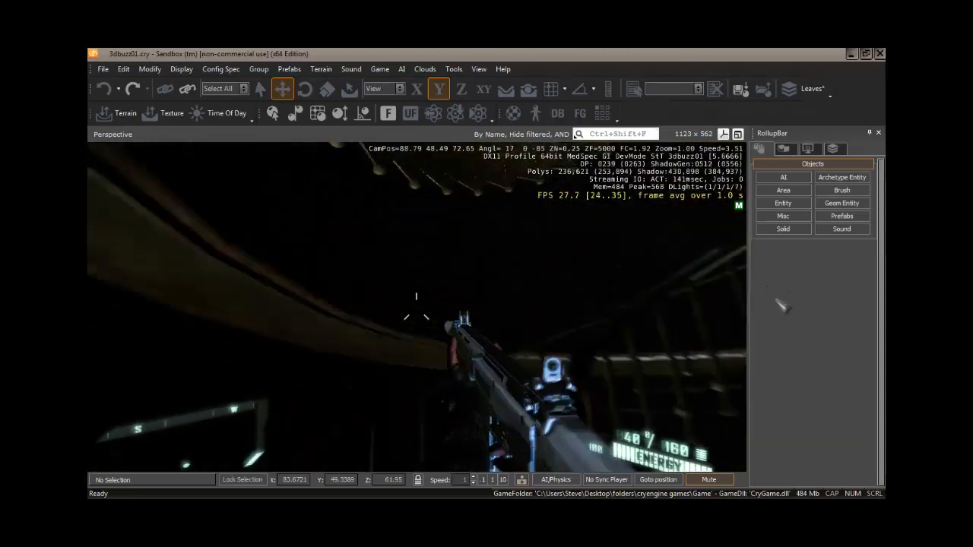
pyautogui.press('w')
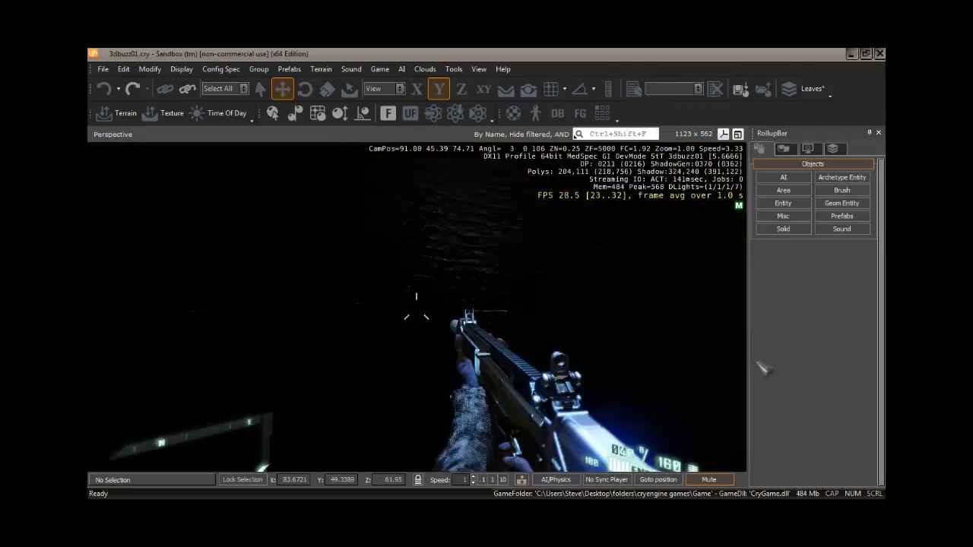
pyautogui.press('w')
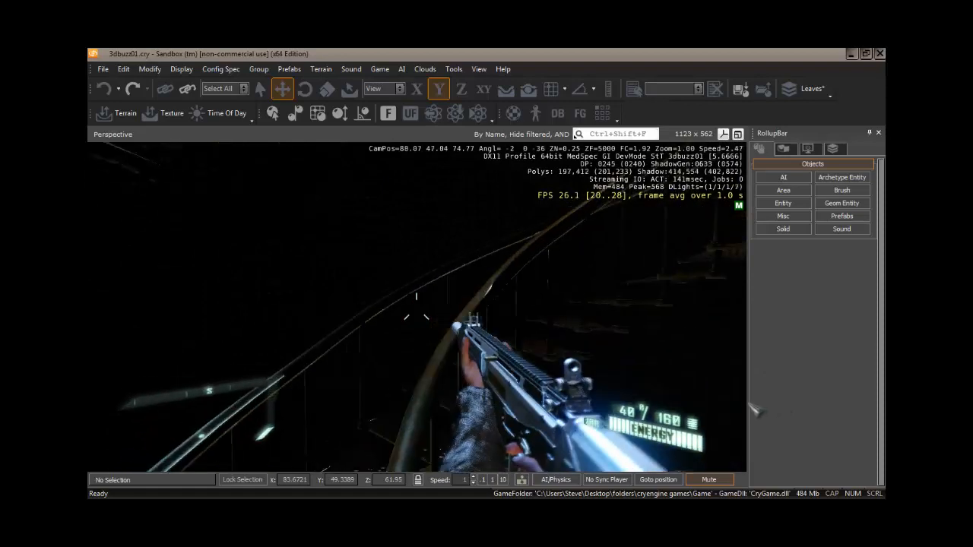
pyautogui.press('w')
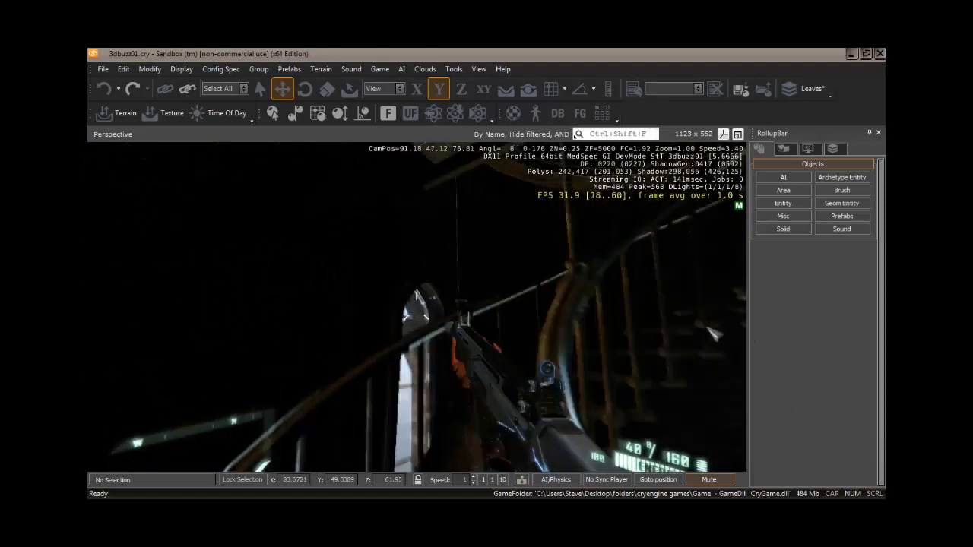
pyautogui.press('w')
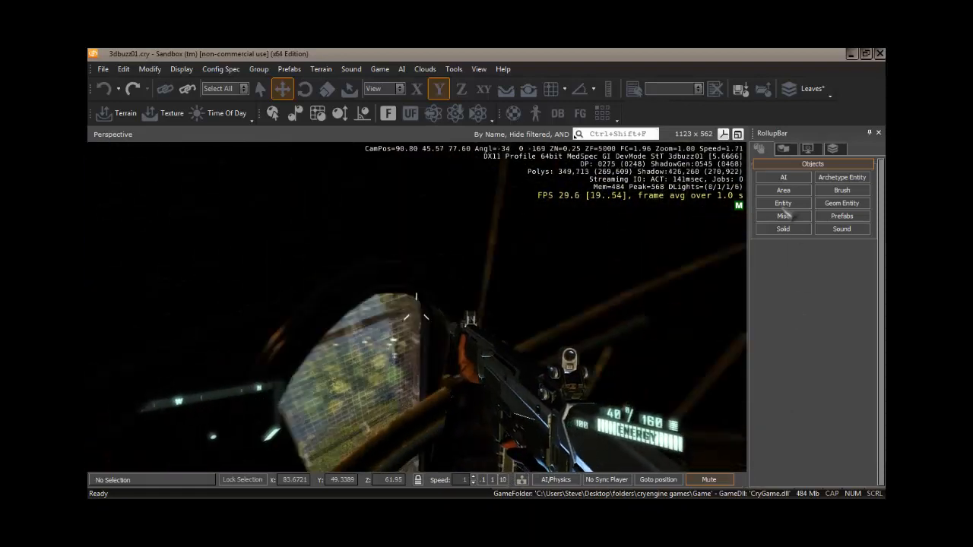
pyautogui.press('w')
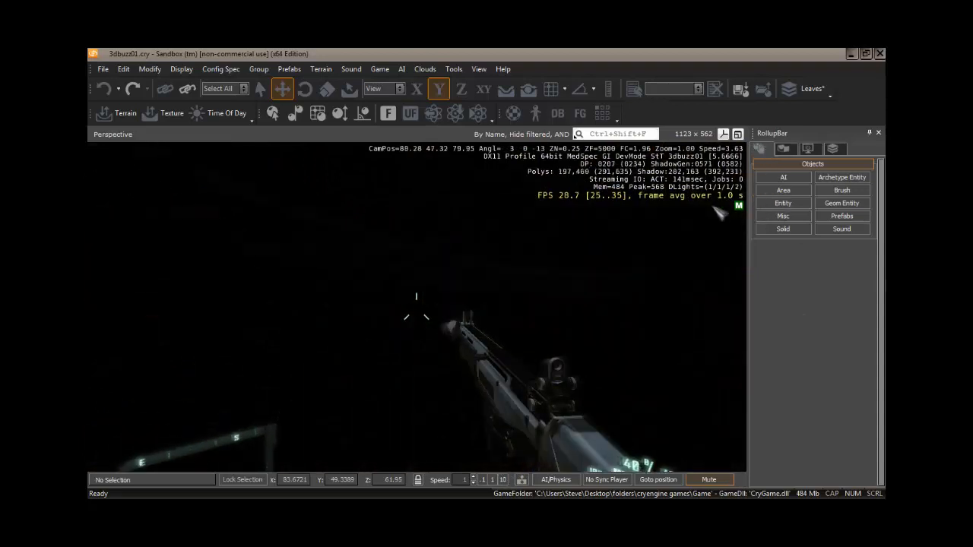
pyautogui.press('w')
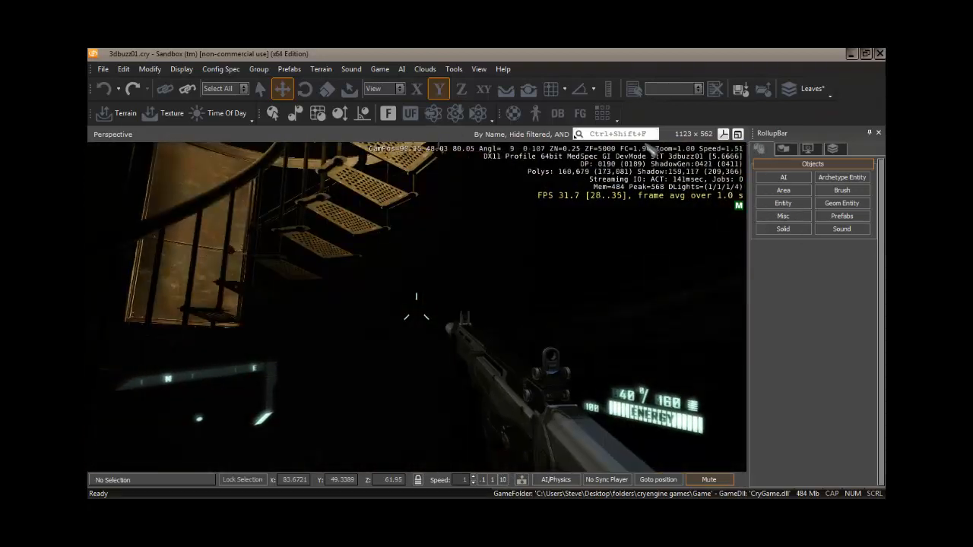
pyautogui.press('w')
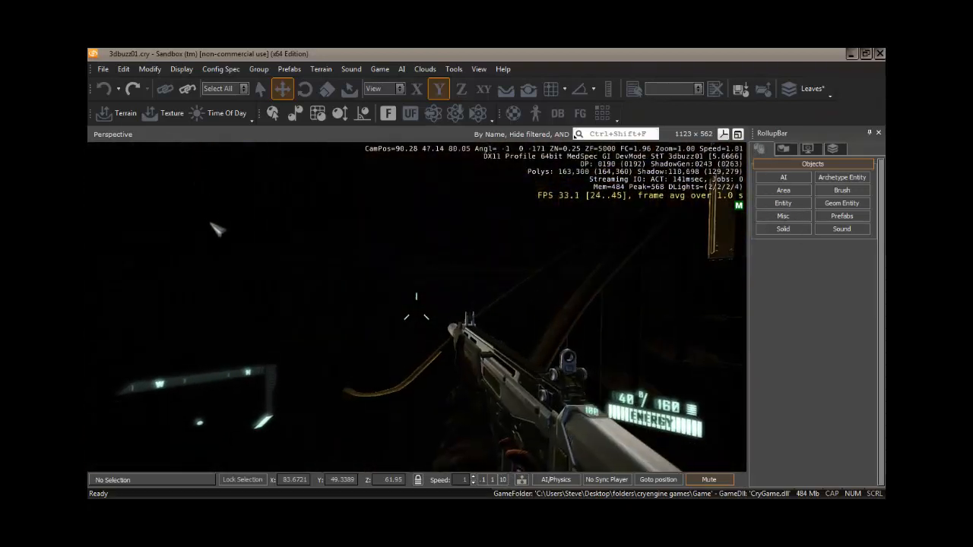
pyautogui.press('Escape')
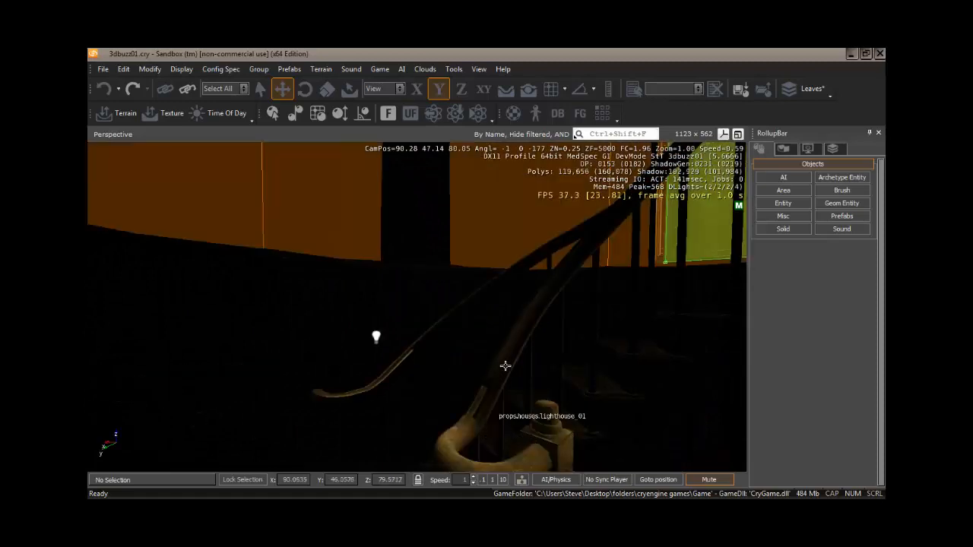
# Expand the fishing_houses folder of the structures/buildings brushes for placing a house near the lowland road, collapsing the lighthouse folder
pyautogui.moveTo(506, 366)
pyautogui.mouseDown(button='right')
pyautogui.moveTo(526, 364)
pyautogui.moveTo(468, 364)
pyautogui.moveTo(516, 363)
pyautogui.moveTo(504, 364)
pyautogui.mouseUp(button='right')
pyautogui.press('s')
pyautogui.press('a')
pyautogui.press('w')
pyautogui.press('a')
pyautogui.press('s')
pyautogui.press('w')
pyautogui.press('w')
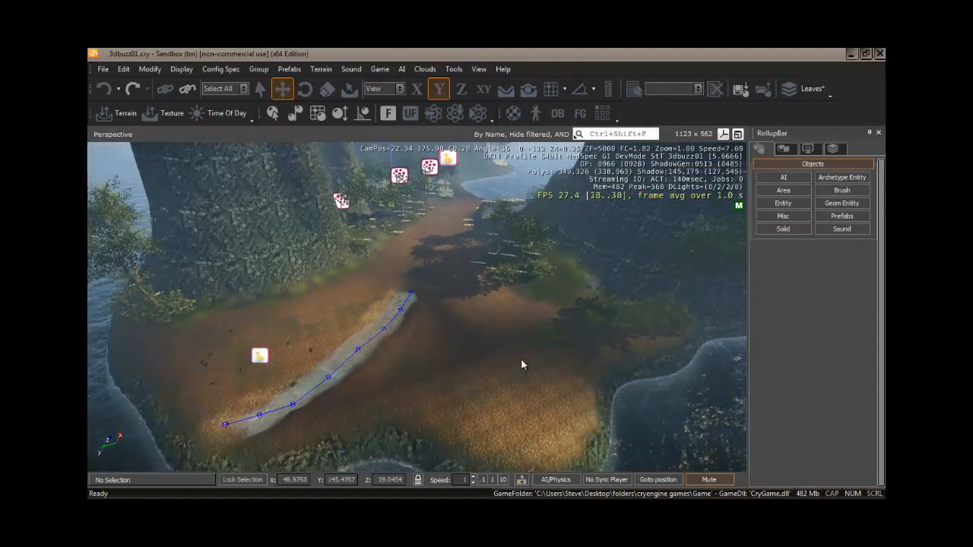
pyautogui.click(842, 191)
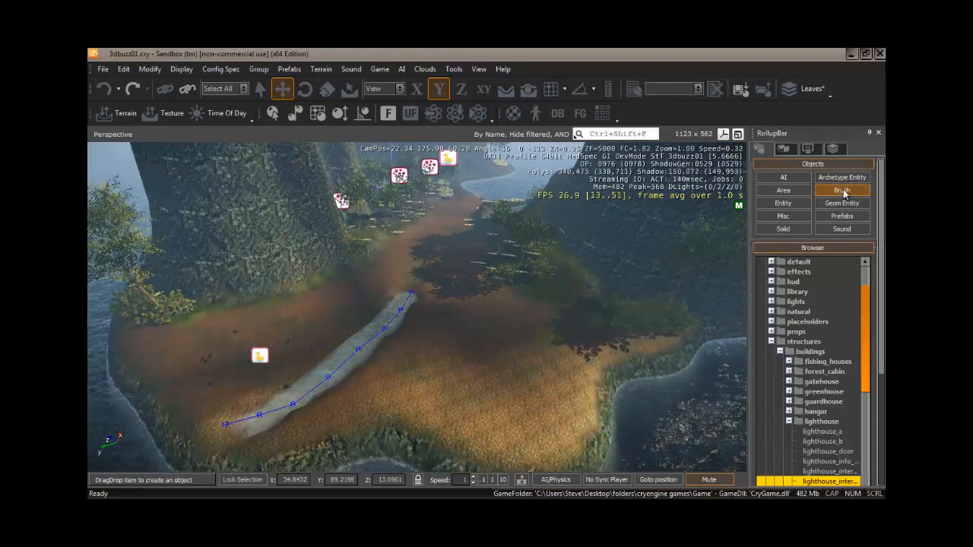
pyautogui.scroll(-3, 864, 308)
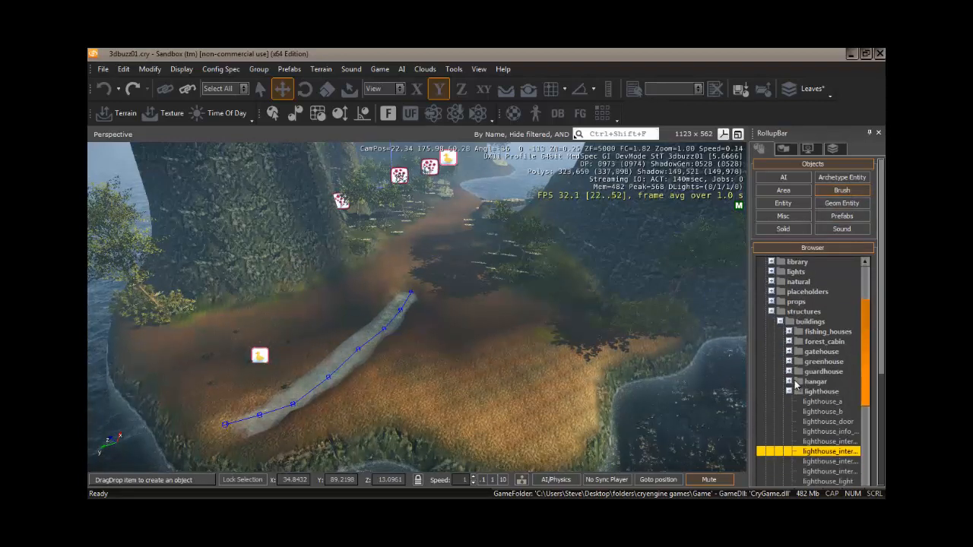
pyautogui.click(788, 392)
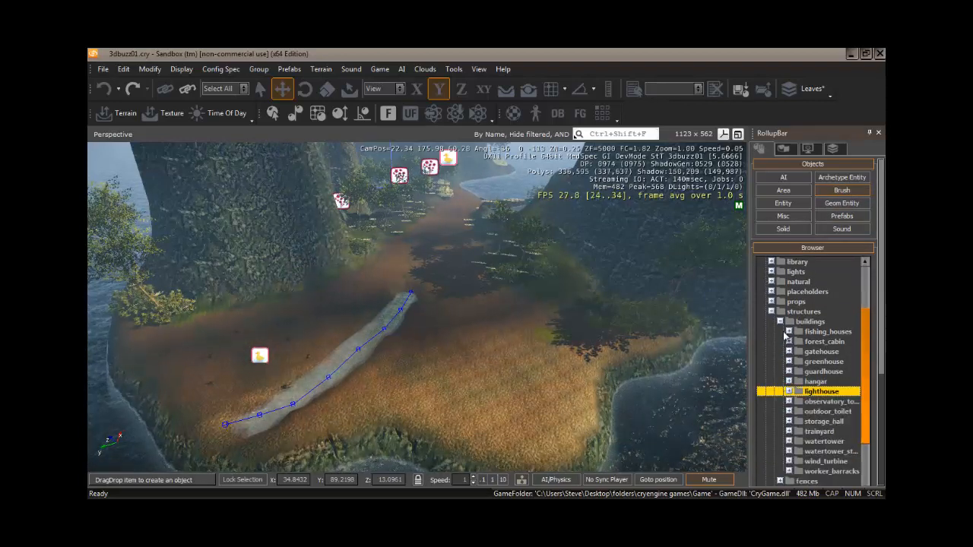
pyautogui.click(789, 332)
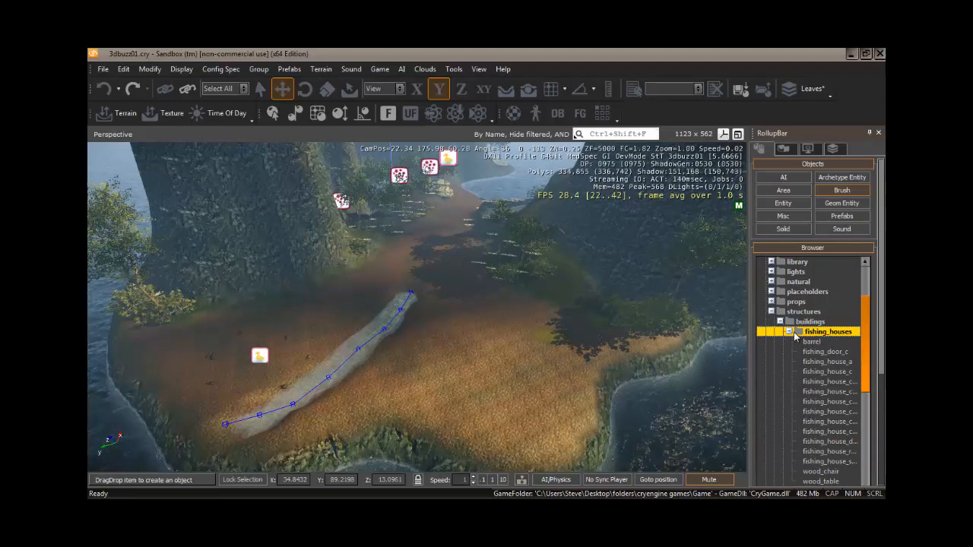
# Place the fishing_house_c brush on the open ground beside the road at about X 55.21, Y 146.48
pyautogui.click(832, 371)
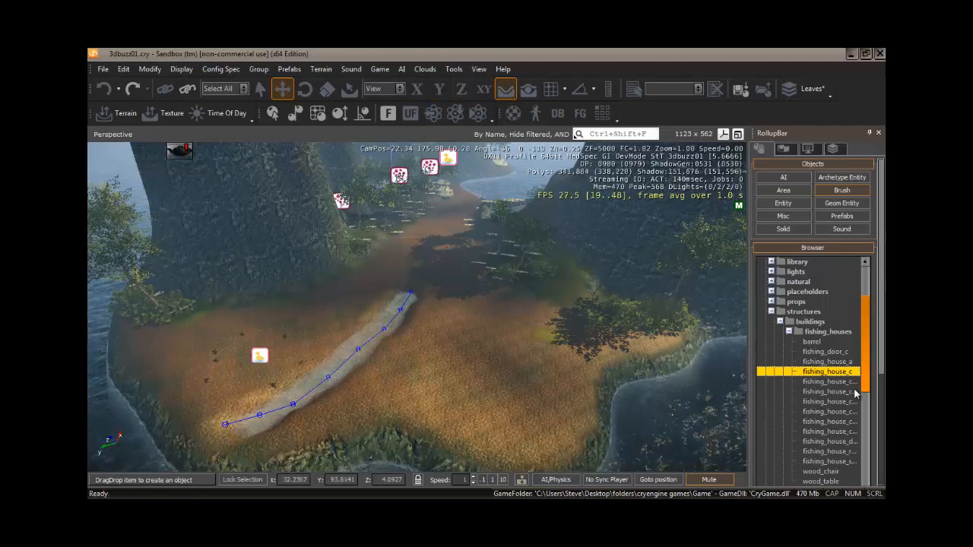
pyautogui.moveTo(485, 358); pyautogui.dragTo(484, 343)
pyautogui.click(484, 343)
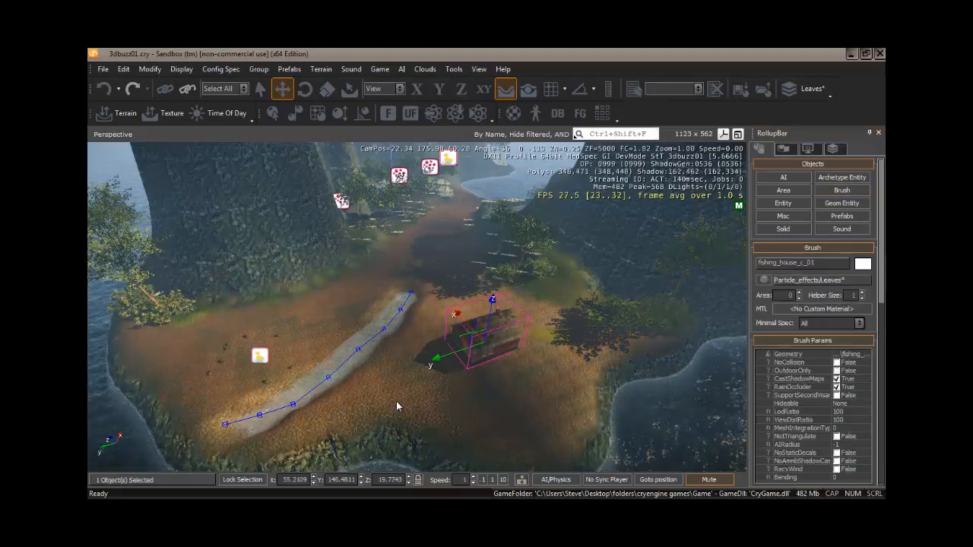
# Shift the fishing house along the X axis to about X 59.77
pyautogui.moveTo(396, 402); pyautogui.dragTo(396, 407, button='right')
pyautogui.press('w')
pyautogui.press('w')
pyautogui.press('s')
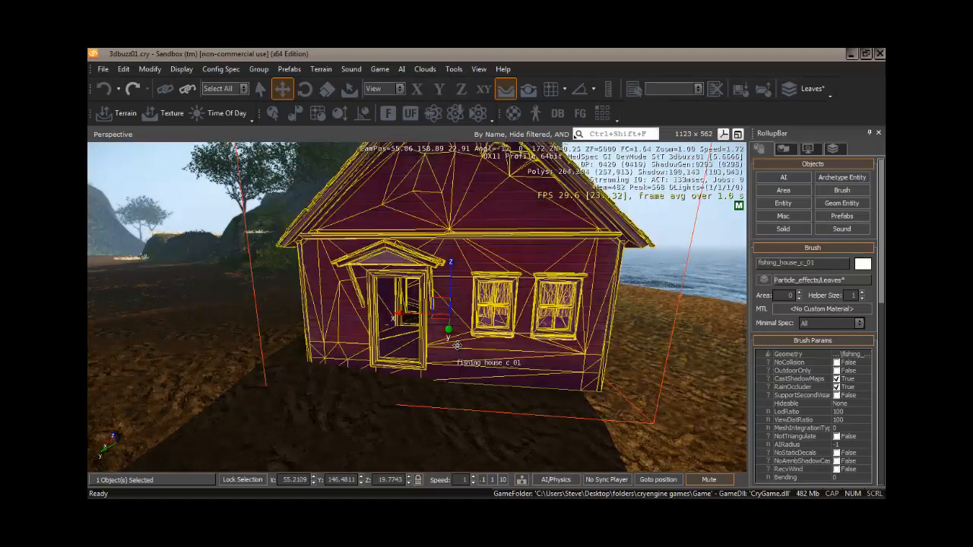
pyautogui.moveTo(397, 314); pyautogui.dragTo(325, 296)
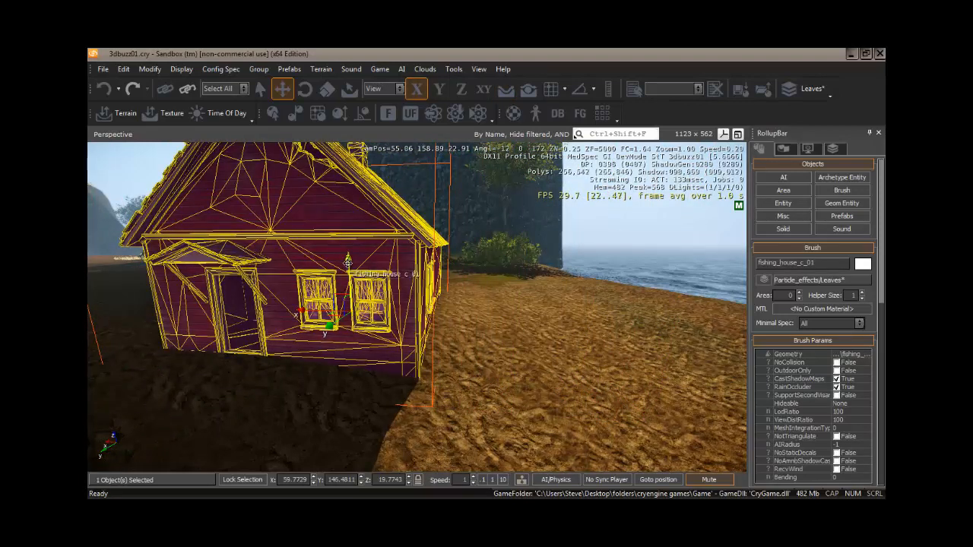
# Raise the fishing house to about Z 19.83 and check how its near corner meets the ground
pyautogui.moveTo(347, 260); pyautogui.dragTo(346, 257)
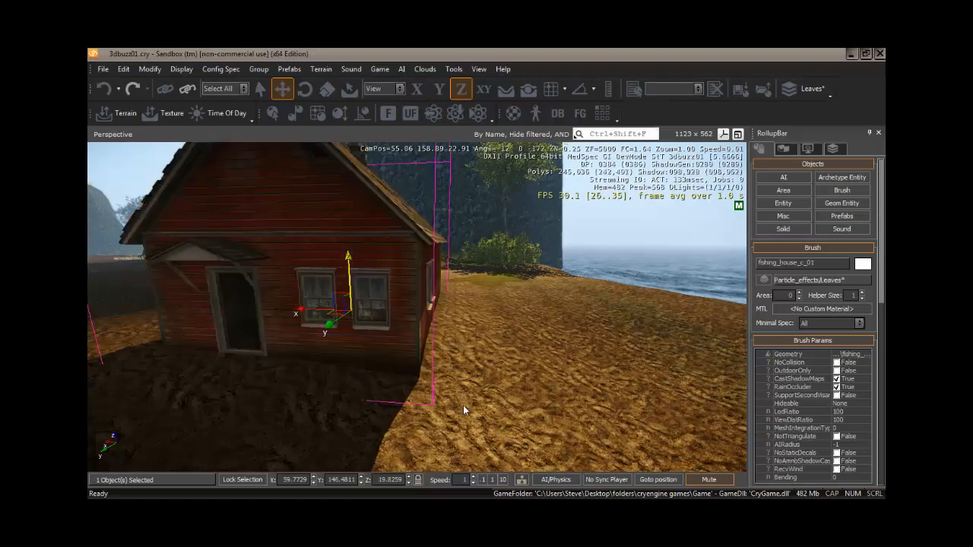
pyautogui.moveTo(450, 413); pyautogui.dragTo(450, 413, button='right')
pyautogui.press('d')
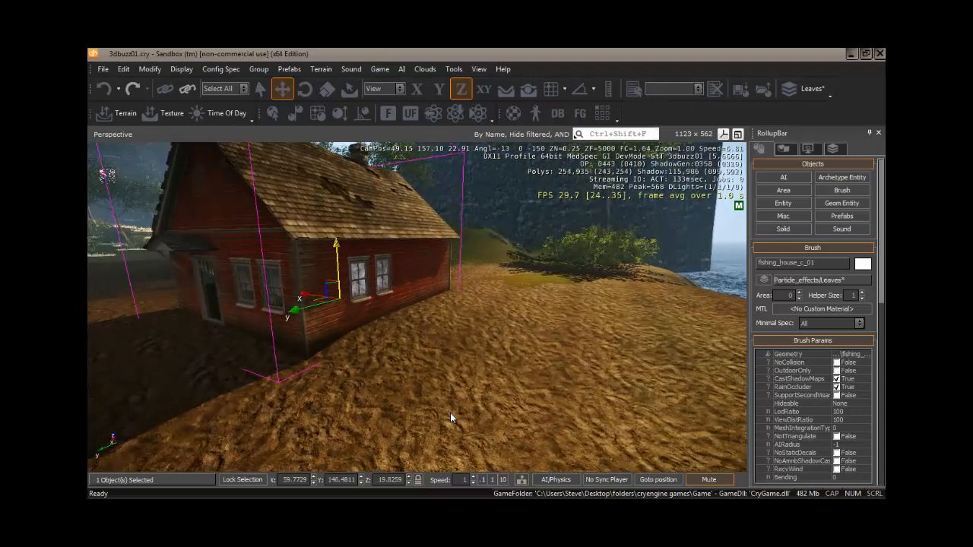
# Start modifying the terrain with Rise/Lower, try a stroke at the fishing house's near corner, and undo it
pyautogui.click(784, 148)
pyautogui.click(779, 177)
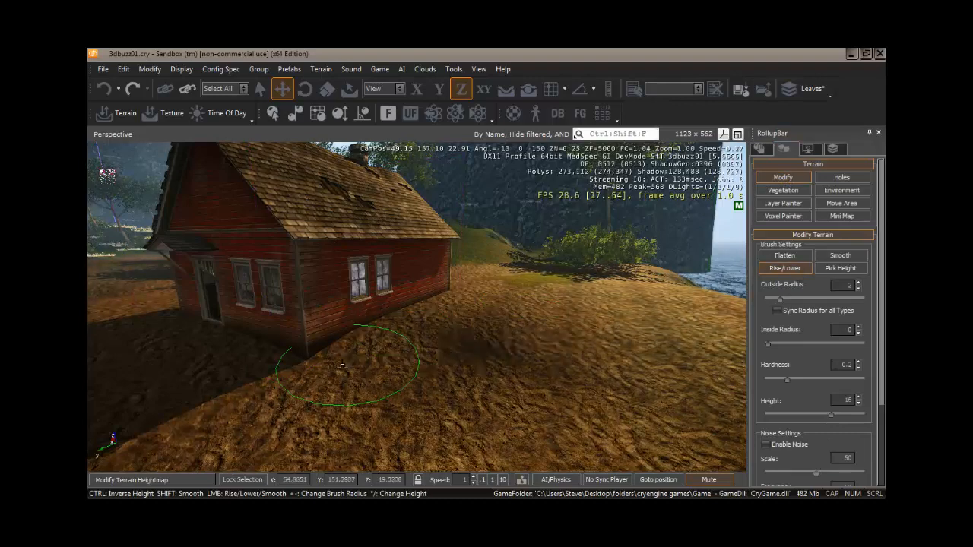
pyautogui.moveTo(339, 361); pyautogui.dragTo(341, 367)
pyautogui.hotkey('ctrl', 'z')
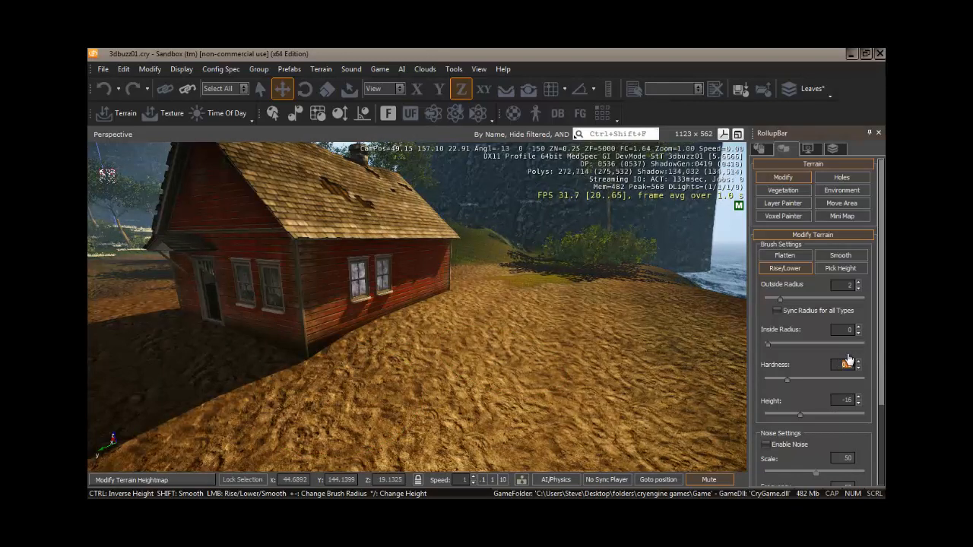
# Set the Rise/Lower brush to hardness 0.1 and height 1, gently raise the ground at the house's near corner, and leave terrain editing
pyautogui.doubleClick(845, 364)
pyautogui.write('.1')
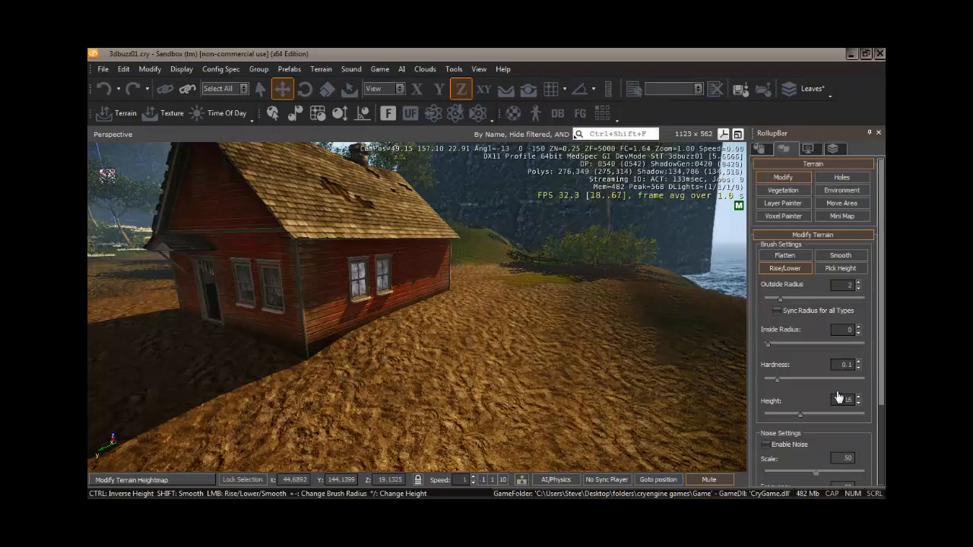
pyautogui.doubleClick(845, 400)
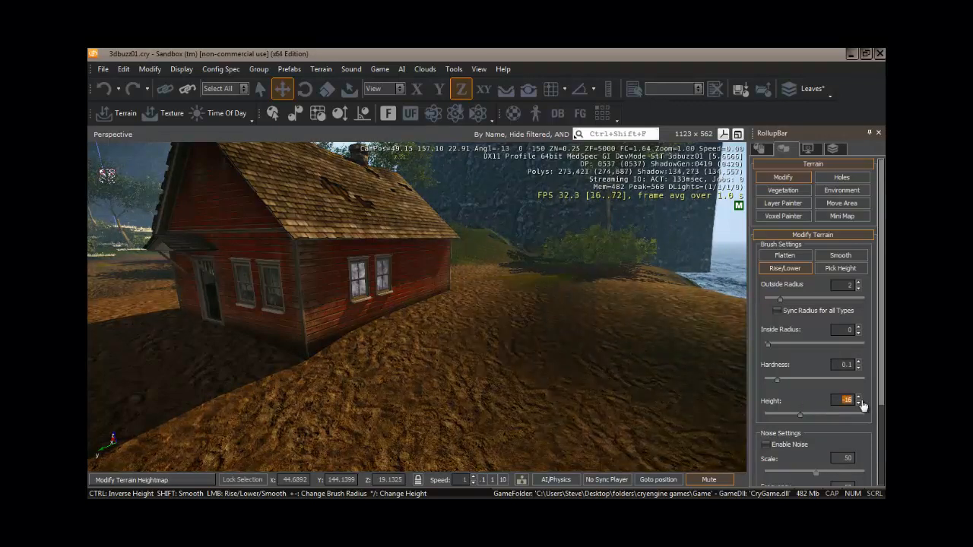
pyautogui.write('5')
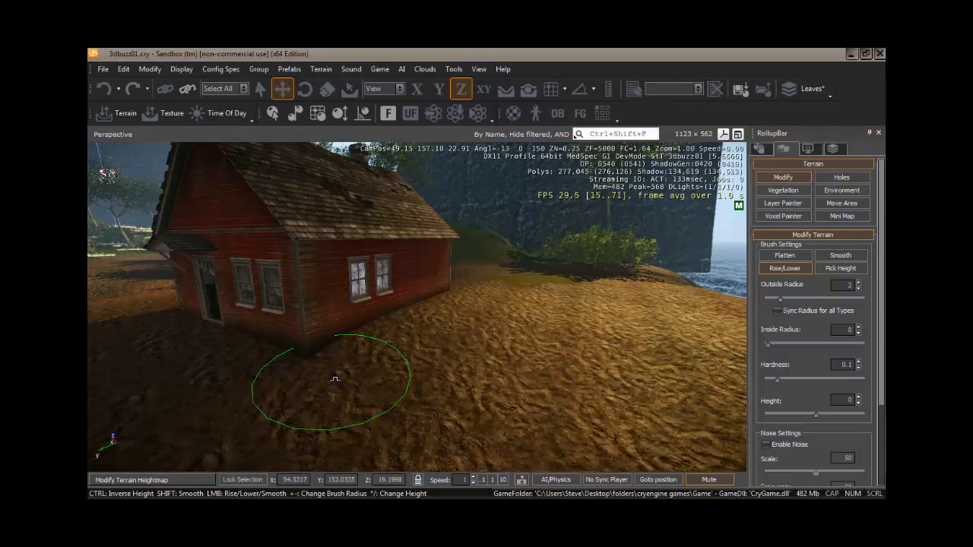
pyautogui.doubleClick(845, 400)
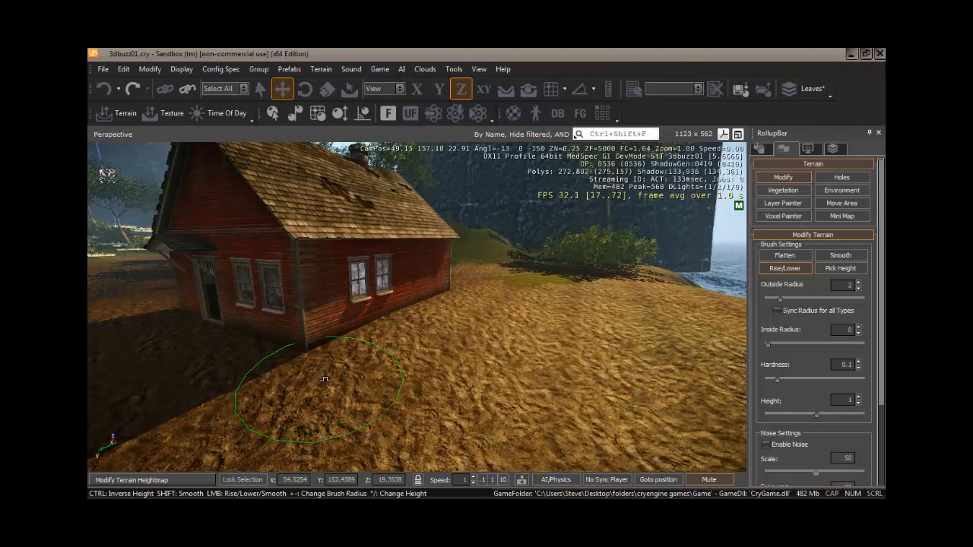
pyautogui.click(790, 178)
pyautogui.click(761, 148)
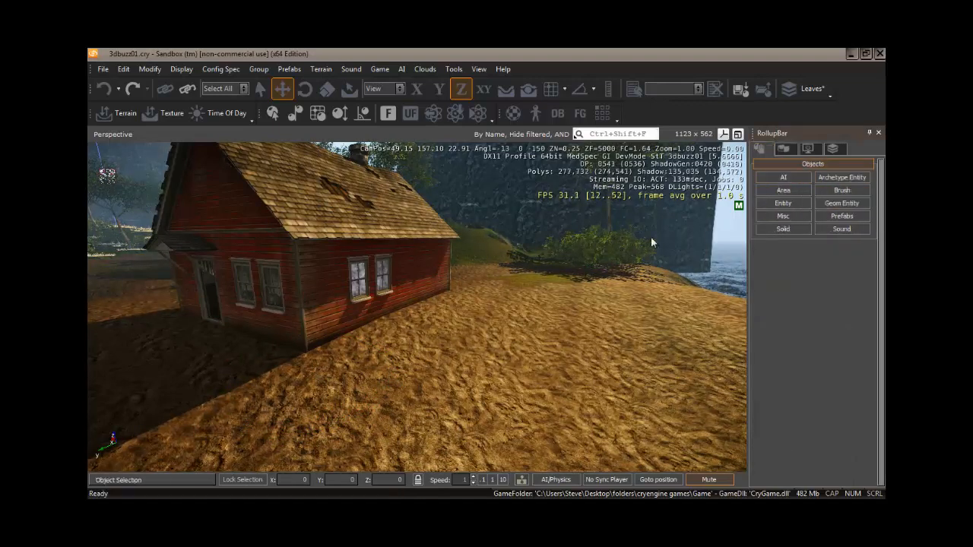
# Select the fishing house, raise it to about Z 20.05, and face its front entrance
pyautogui.click(343, 261)
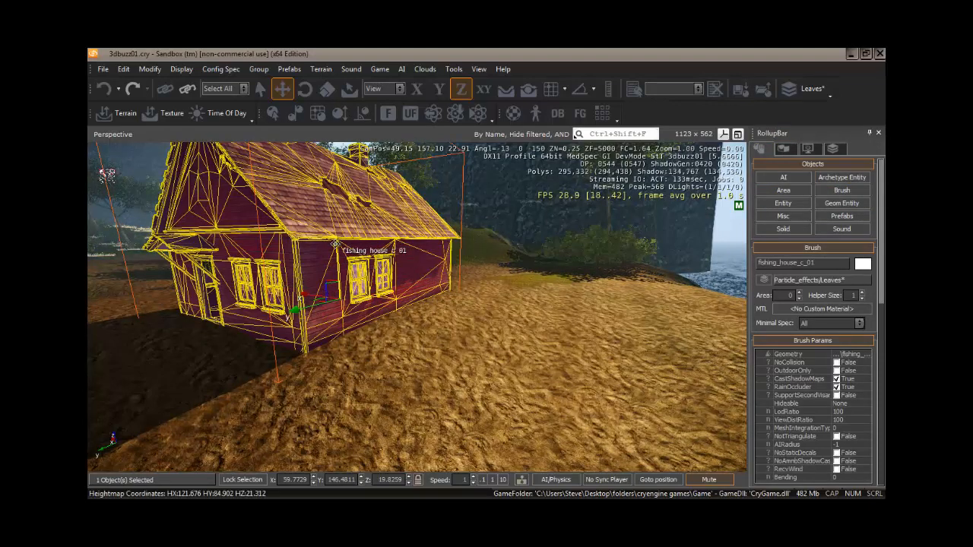
pyautogui.moveTo(334, 243); pyautogui.dragTo(335, 240)
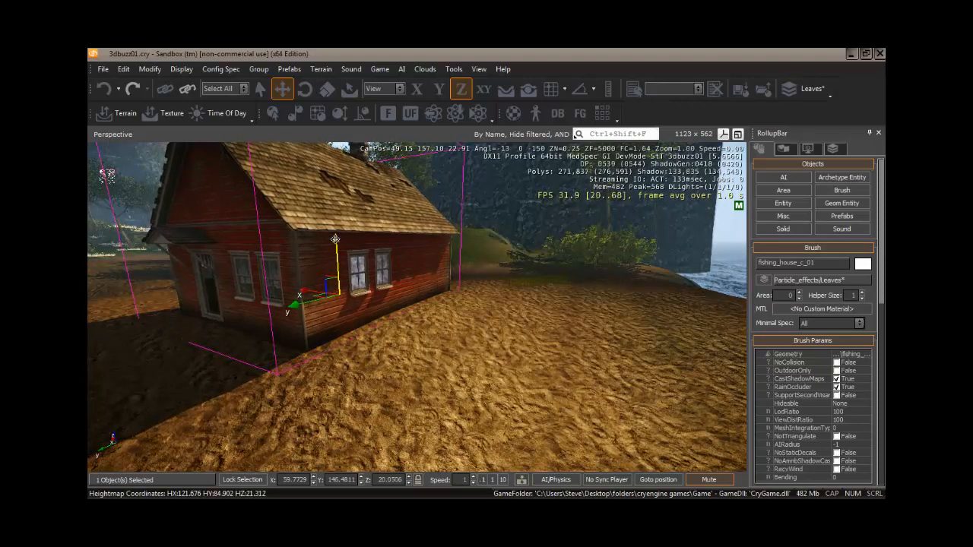
pyautogui.moveTo(379, 383)
pyautogui.mouseDown(button='right')
pyautogui.moveTo(348, 387)
pyautogui.moveTo(392, 389)
pyautogui.moveTo(363, 387)
pyautogui.moveTo(390, 397)
pyautogui.moveTo(380, 393)
pyautogui.mouseUp(button='right')
pyautogui.press('w')
pyautogui.press('w')
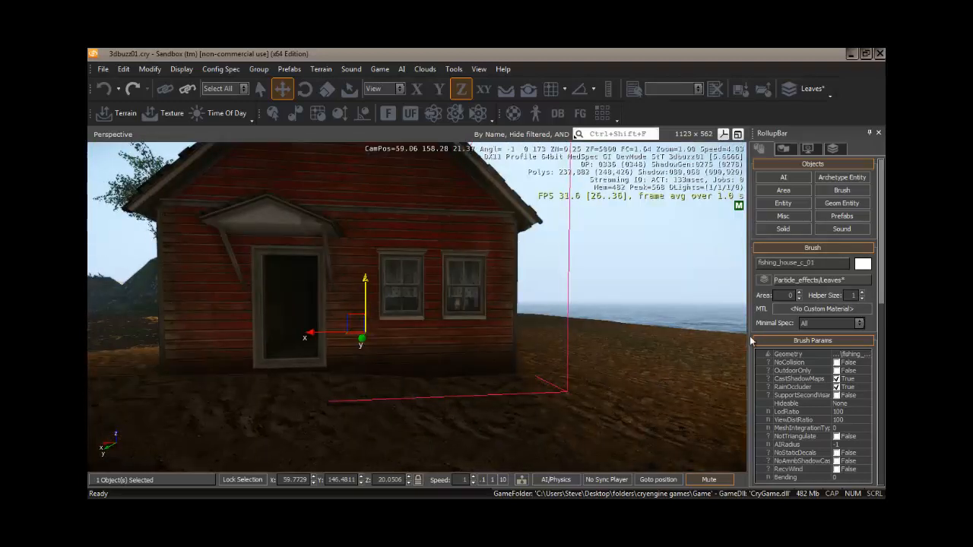
# Try placing the fishing_door_c brush by the house at about X 58.13, Y 146.48, and delete it
pyautogui.click(842, 192)
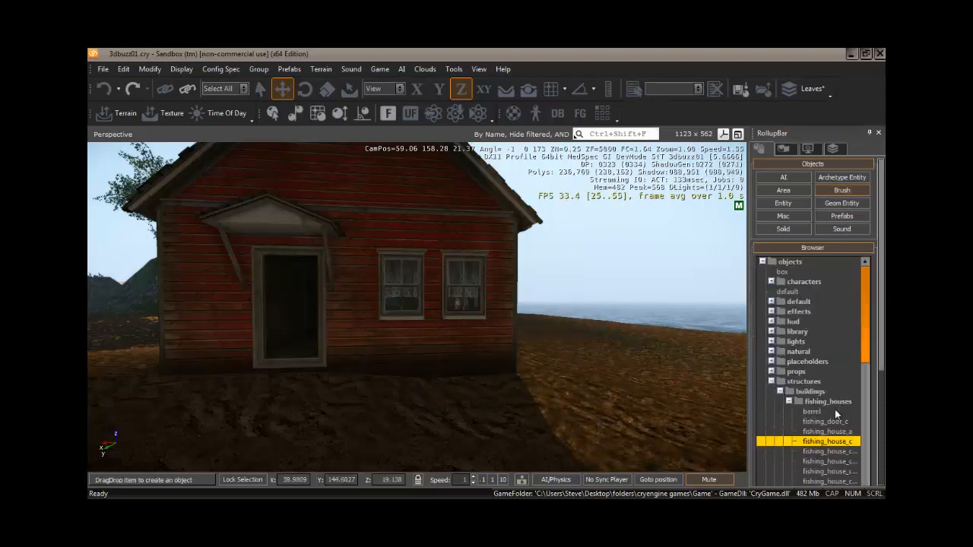
pyautogui.click(817, 421)
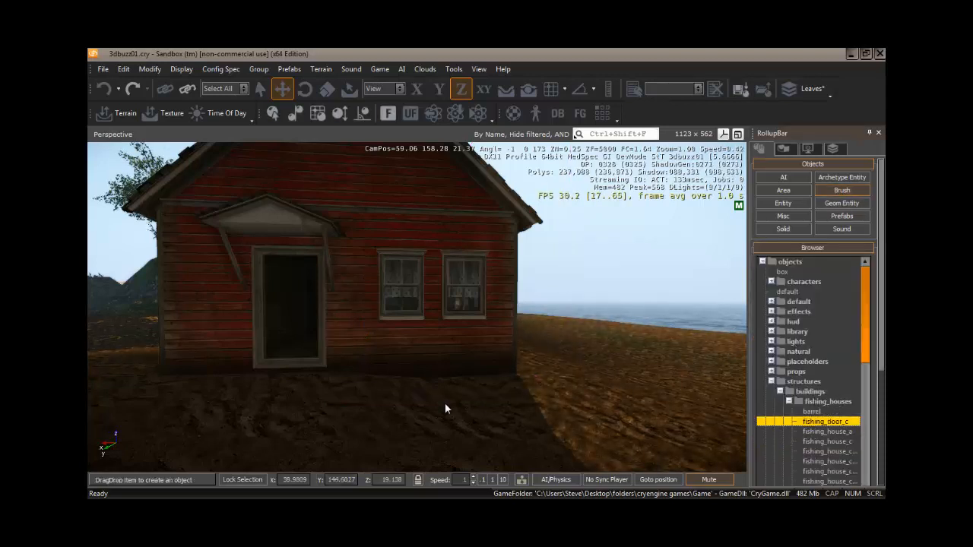
pyautogui.moveTo(387, 396); pyautogui.dragTo(398, 393)
pyautogui.click(406, 382)
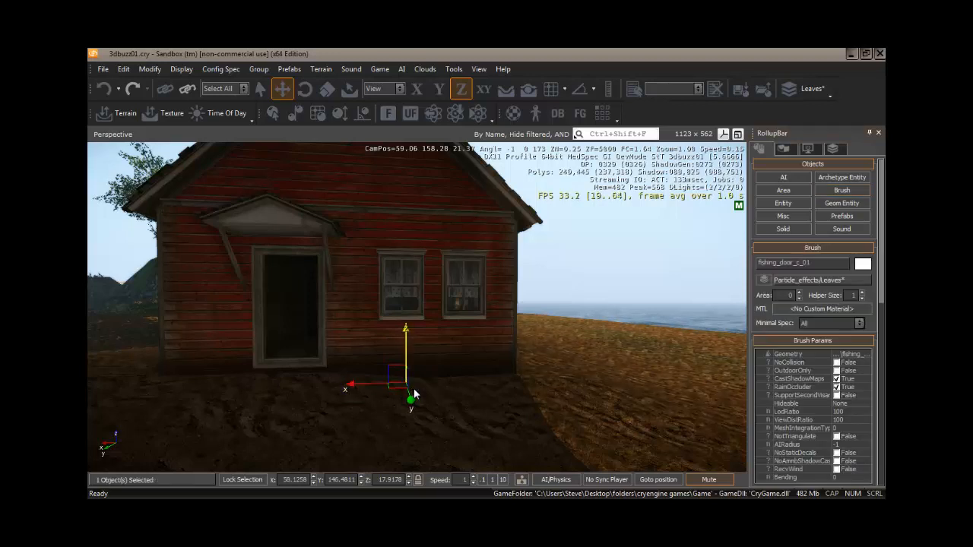
pyautogui.press('Delete')
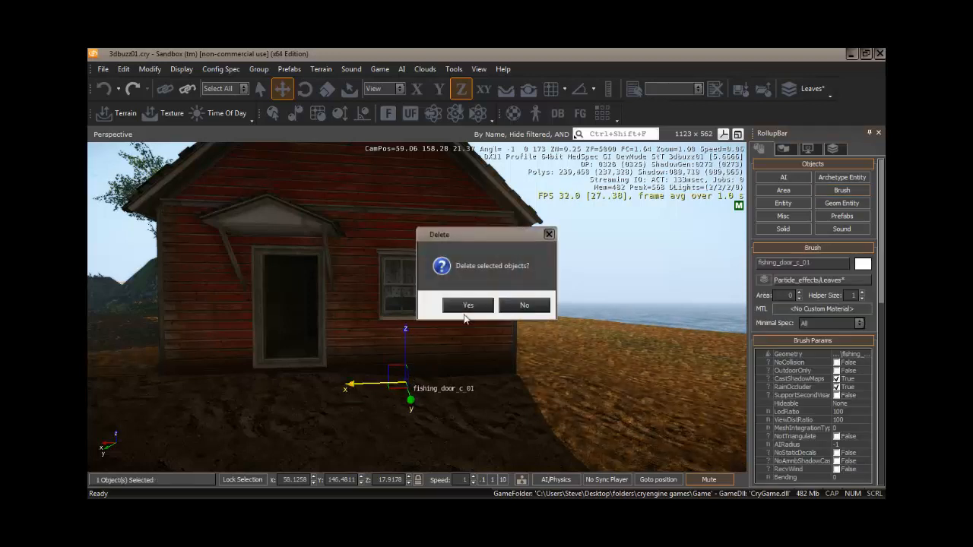
pyautogui.click(472, 306)
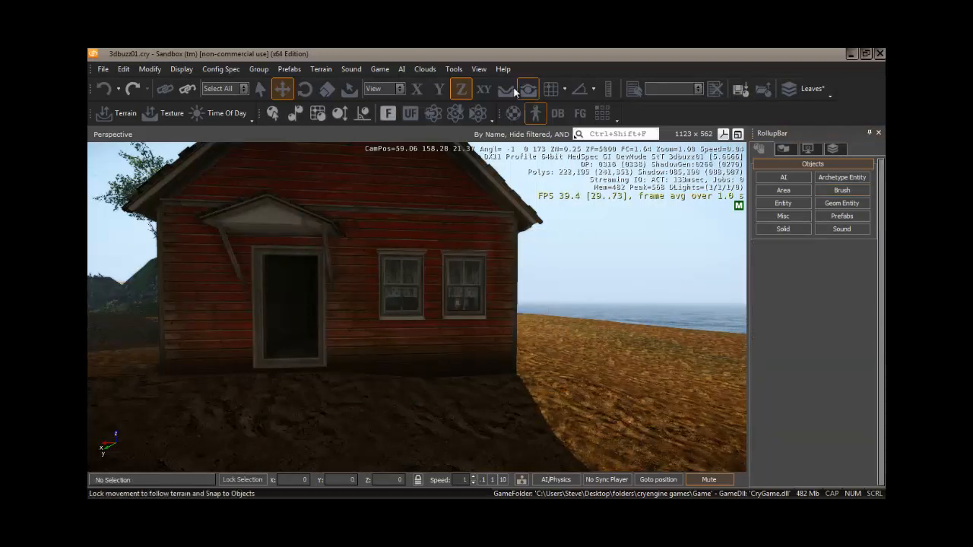
# Try placing fishing_door_c again with terrain and object snapping, raise it in front of the house, and delete it
pyautogui.click(511, 91)
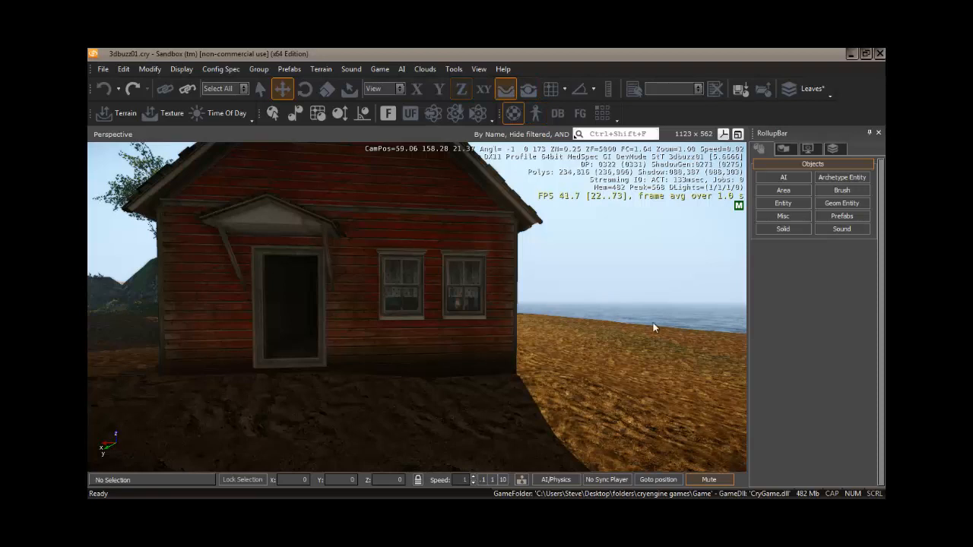
pyautogui.click(841, 190)
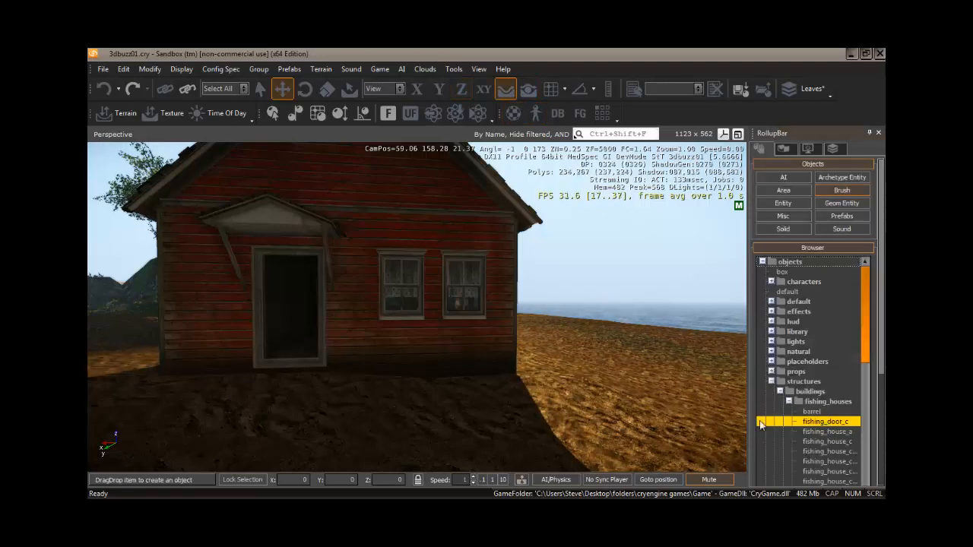
pyautogui.moveTo(409, 379); pyautogui.dragTo(408, 380)
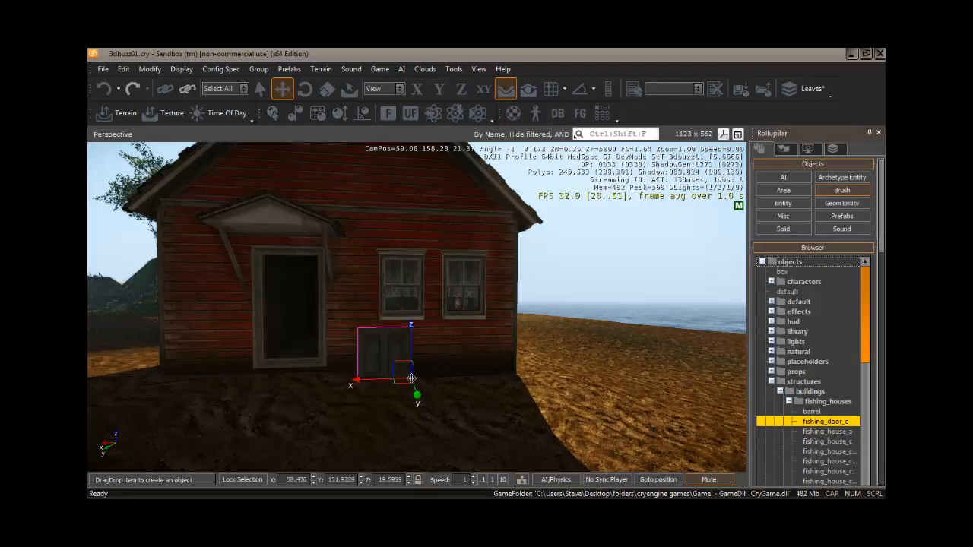
pyautogui.click(411, 378)
pyautogui.moveTo(409, 326); pyautogui.dragTo(412, 257)
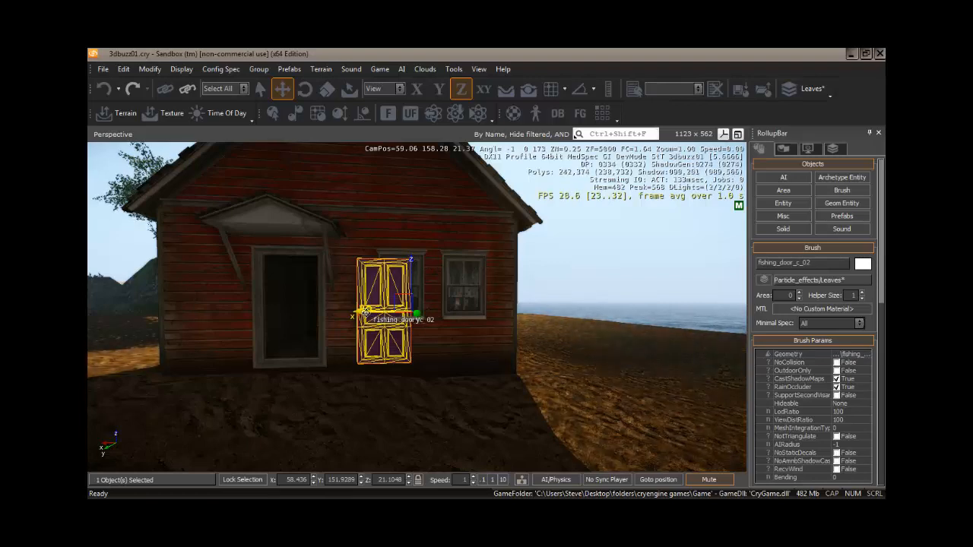
pyautogui.press('Delete')
pyautogui.click(468, 305)
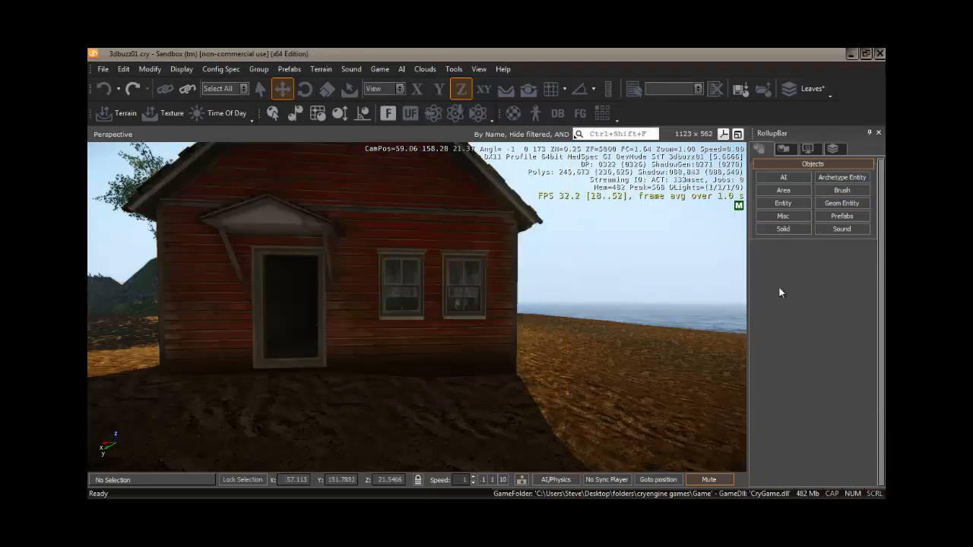
# With terrain and object snapping on, place a Door entity from the Doors category in the house's doorway at about X 61.96, Y 148.20
pyautogui.click(789, 202)
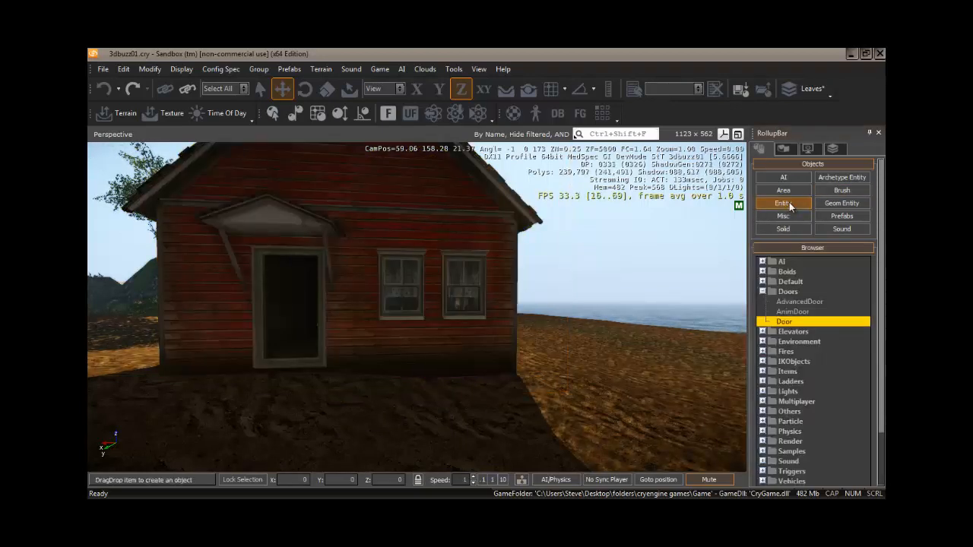
pyautogui.click(765, 288)
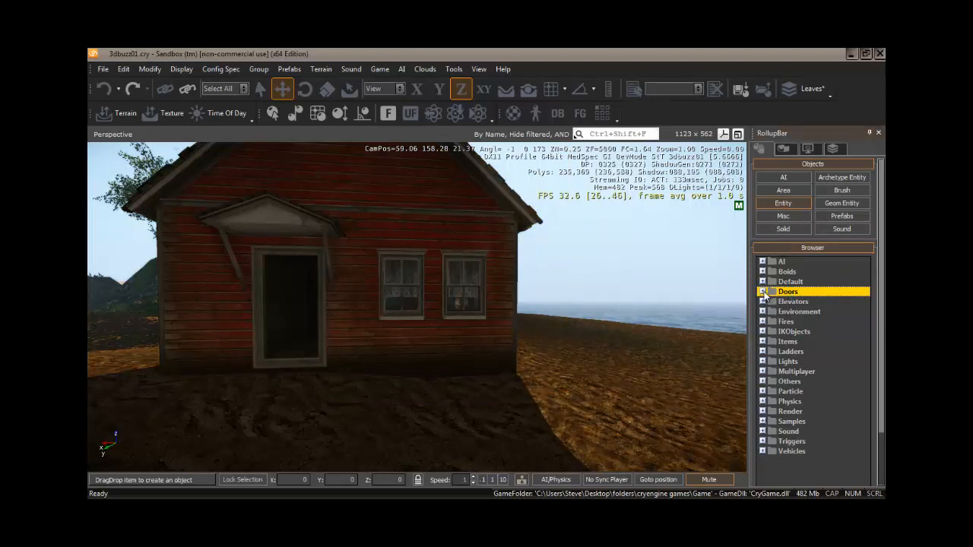
pyautogui.doubleClick(789, 292)
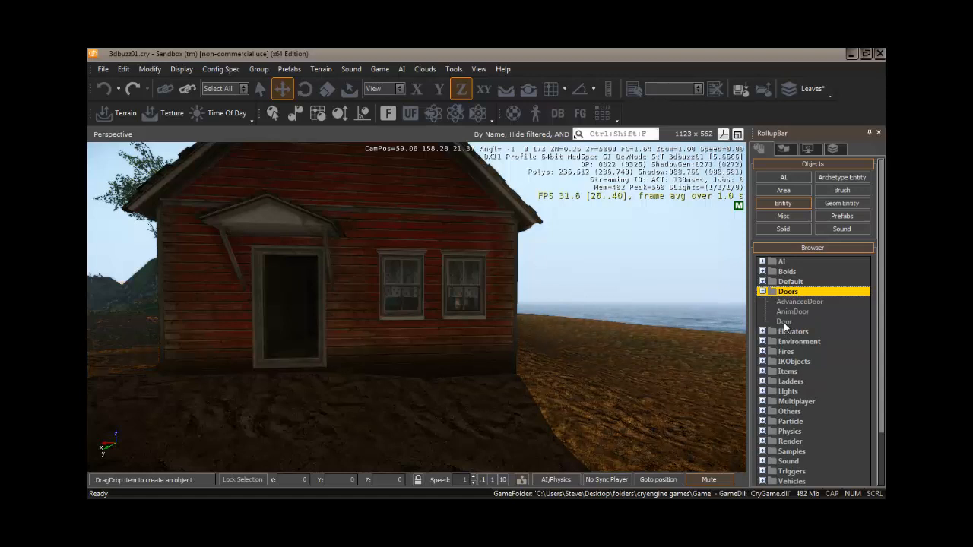
pyautogui.click(505, 89)
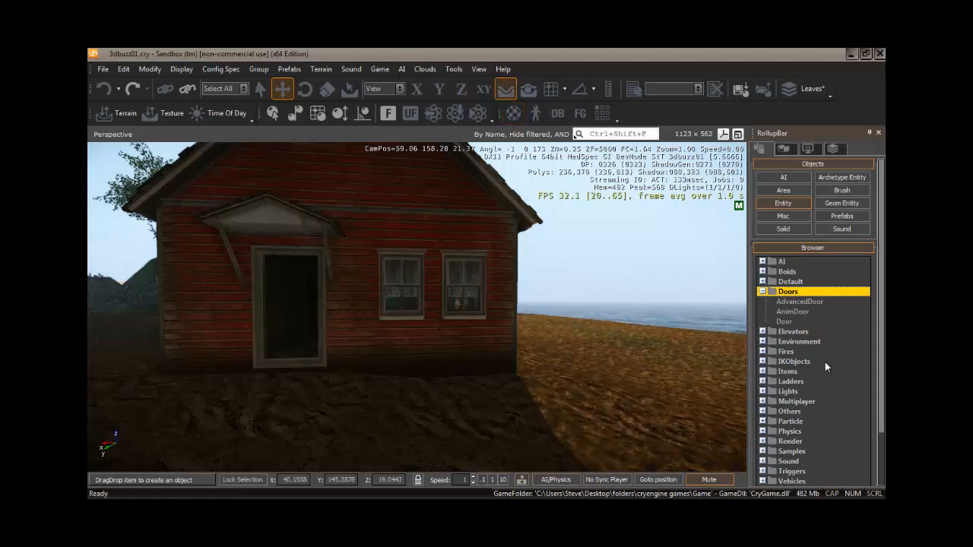
pyautogui.click(785, 322)
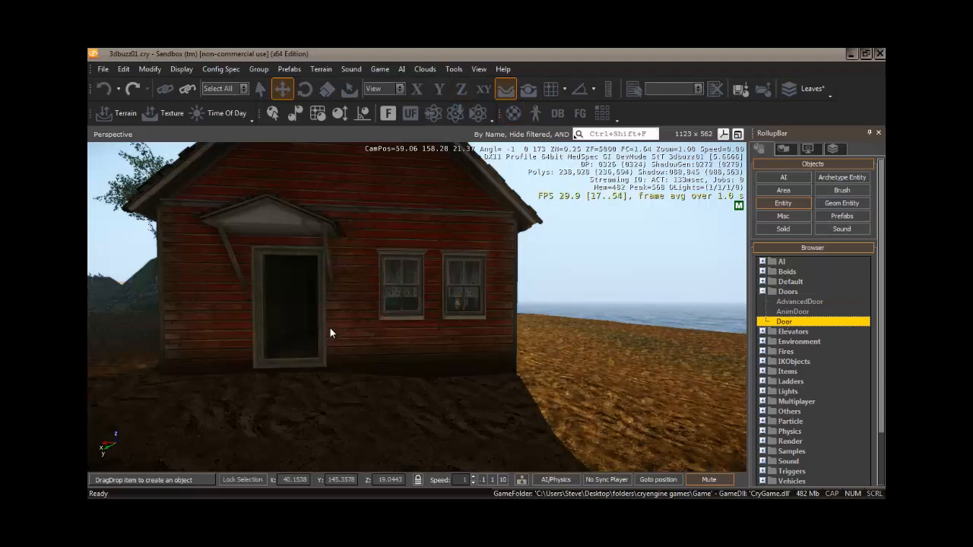
pyautogui.moveTo(306, 334); pyautogui.dragTo(313, 334)
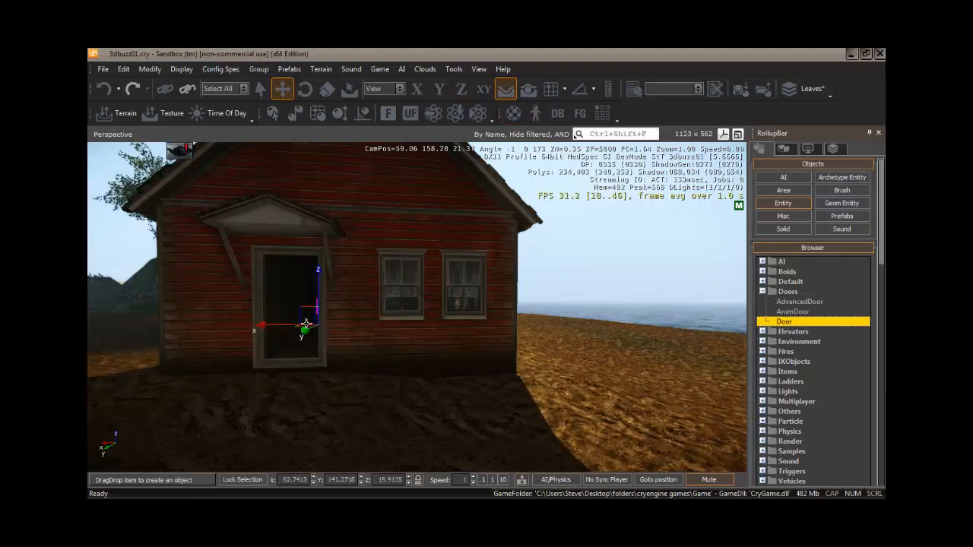
pyautogui.click(293, 335)
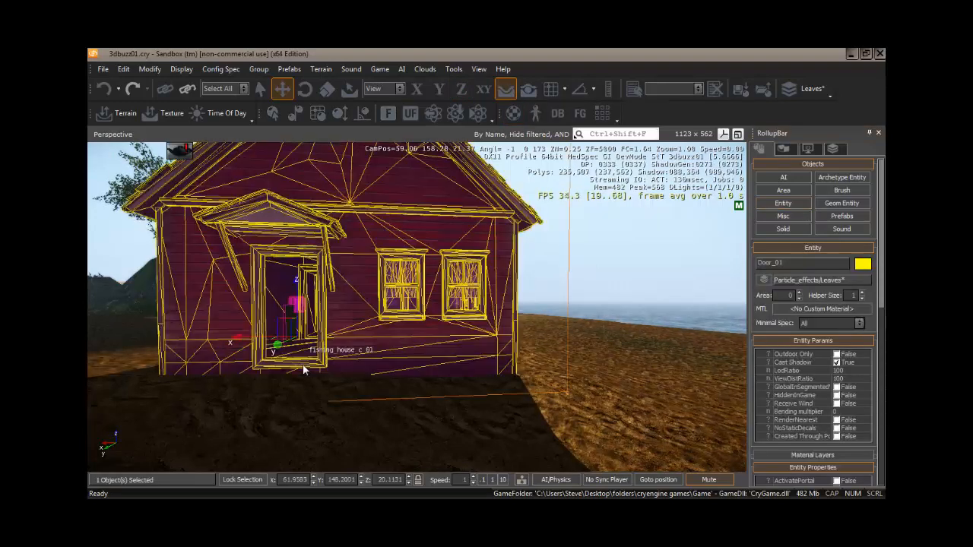
# Move the Door entity along Y to about 151.54 and raise it to about Z 21.17 beside the door frame
pyautogui.moveTo(277, 345); pyautogui.dragTo(199, 379)
pyautogui.moveTo(279, 419)
pyautogui.mouseDown(button='right')
pyautogui.moveTo(305, 419)
pyautogui.moveTo(285, 420)
pyautogui.mouseUp(button='right')
pyautogui.press('a')
pyautogui.press('w')
pyautogui.press('s')
pyautogui.moveTo(233, 317); pyautogui.dragTo(233, 286)
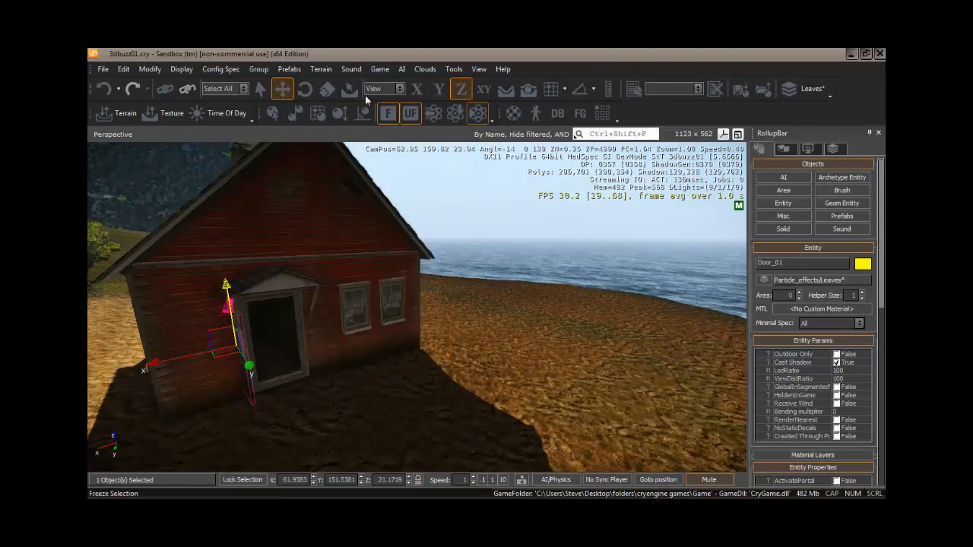
# Rotate the Door entity about its Z axis to exactly 90 degrees so it spans the doorway
pyautogui.click(304, 90)
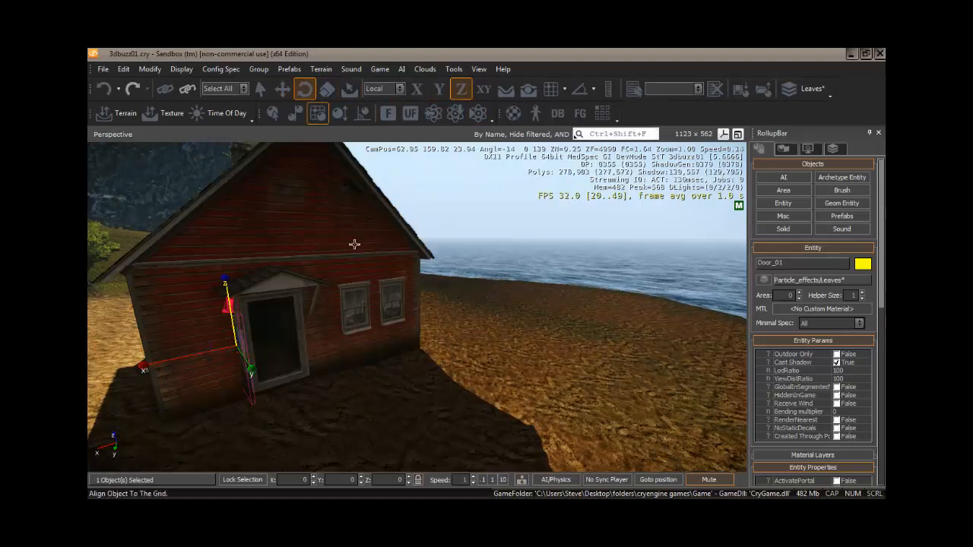
pyautogui.moveTo(225, 281); pyautogui.dragTo(222, 229)
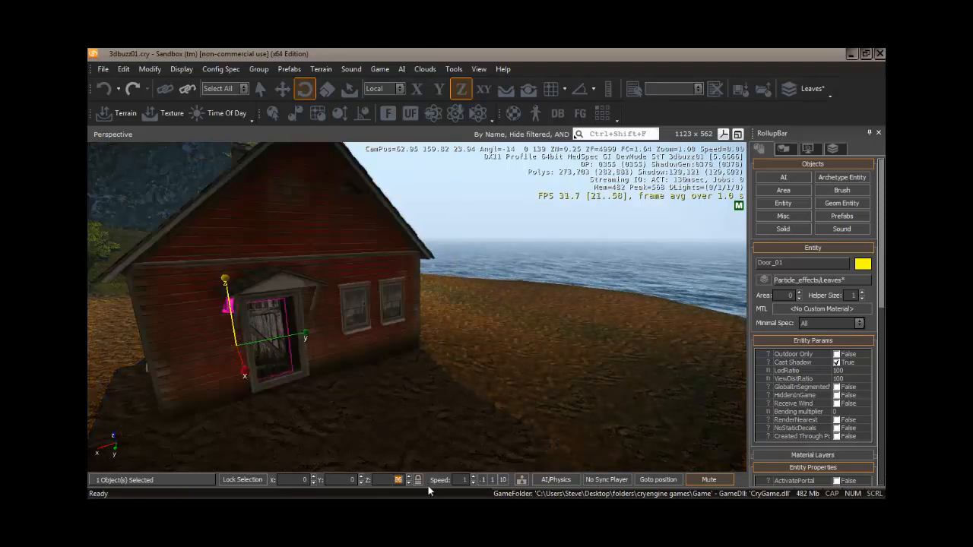
pyautogui.write('90')
pyautogui.press('Return')
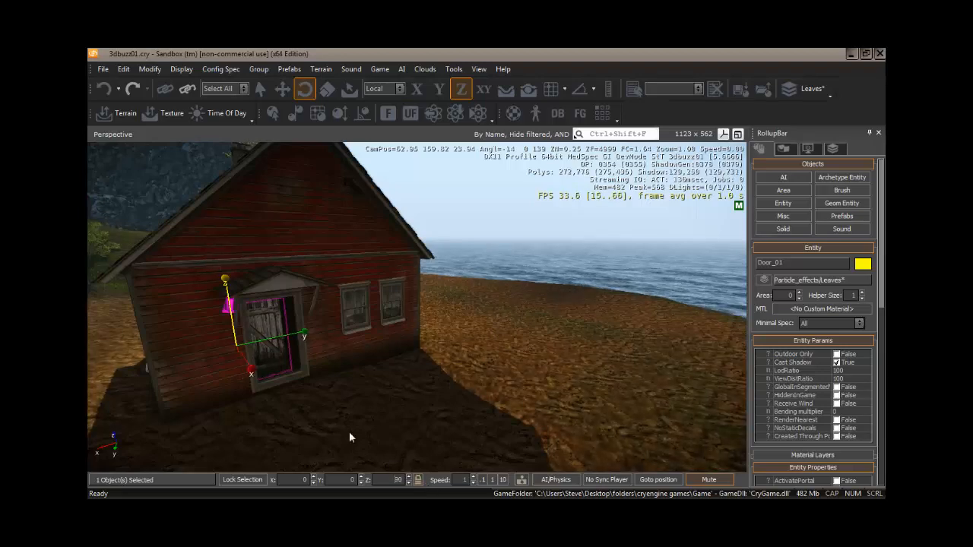
# Move the Door entity outward along the Y axis to about 151.90
pyautogui.click(283, 89)
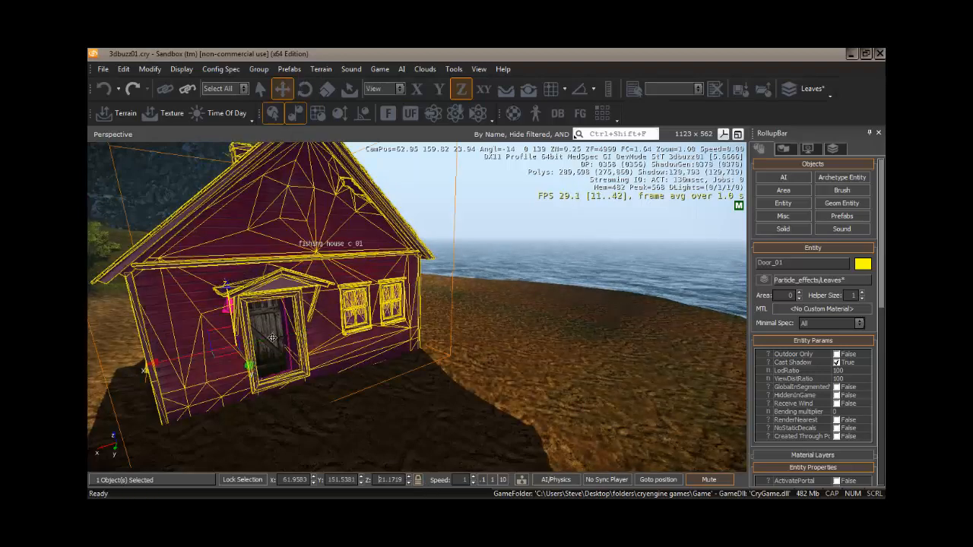
pyautogui.moveTo(249, 367); pyautogui.dragTo(258, 374)
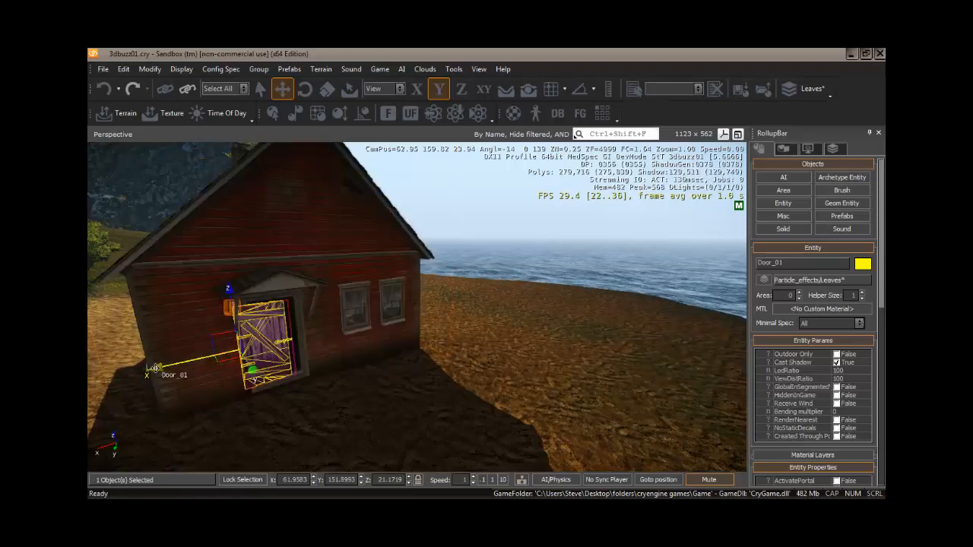
# Shift the Door entity along the X axis to about 61.81 so it lines up with the door frame
pyautogui.moveTo(154, 368); pyautogui.dragTo(163, 368)
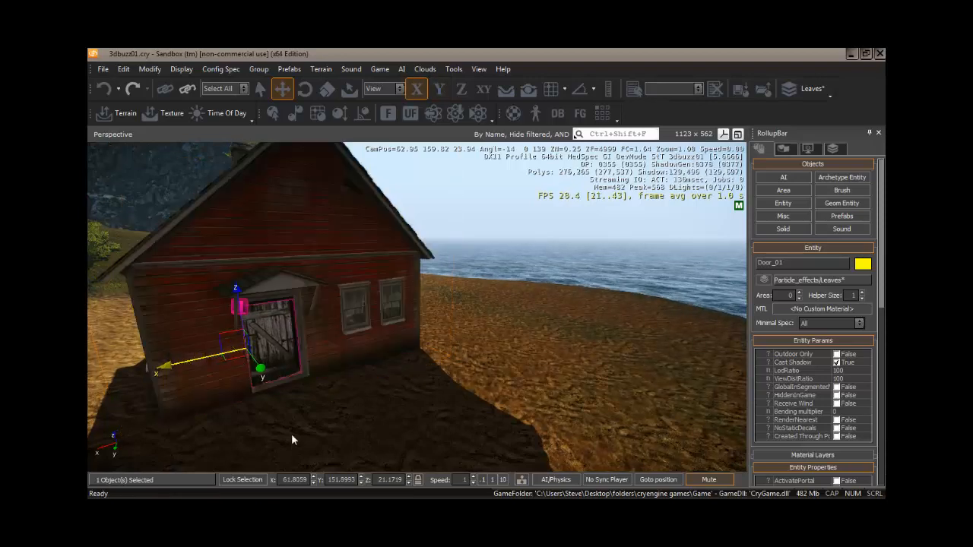
pyautogui.press('w')
pyautogui.moveTo(292, 436)
pyautogui.mouseDown(button='right')
pyautogui.moveTo(278, 431)
pyautogui.moveTo(291, 433)
pyautogui.mouseUp(button='right')
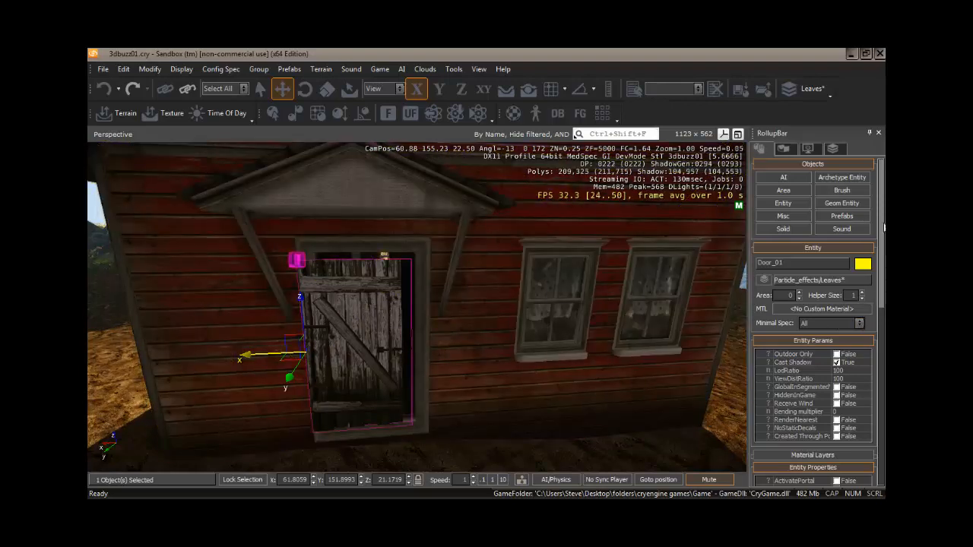
# Change the Door entity's model to fishing_door_c.cgf from the fishing_houses folder
pyautogui.moveTo(884, 226); pyautogui.dragTo(883, 410)
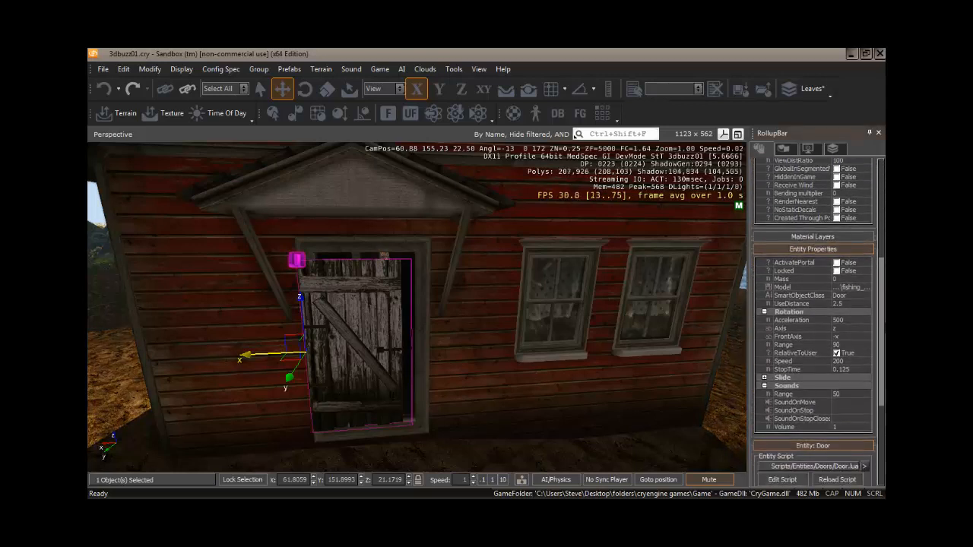
pyautogui.moveTo(882, 326)
pyautogui.mouseDown()
pyautogui.moveTo(882, 350)
pyautogui.moveTo(884, 333)
pyautogui.mouseUp()
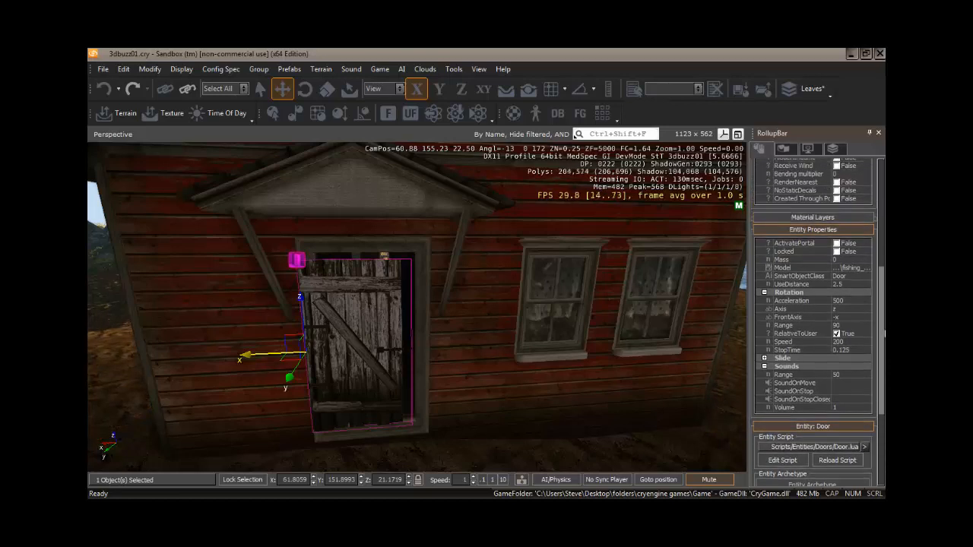
pyautogui.click(852, 268)
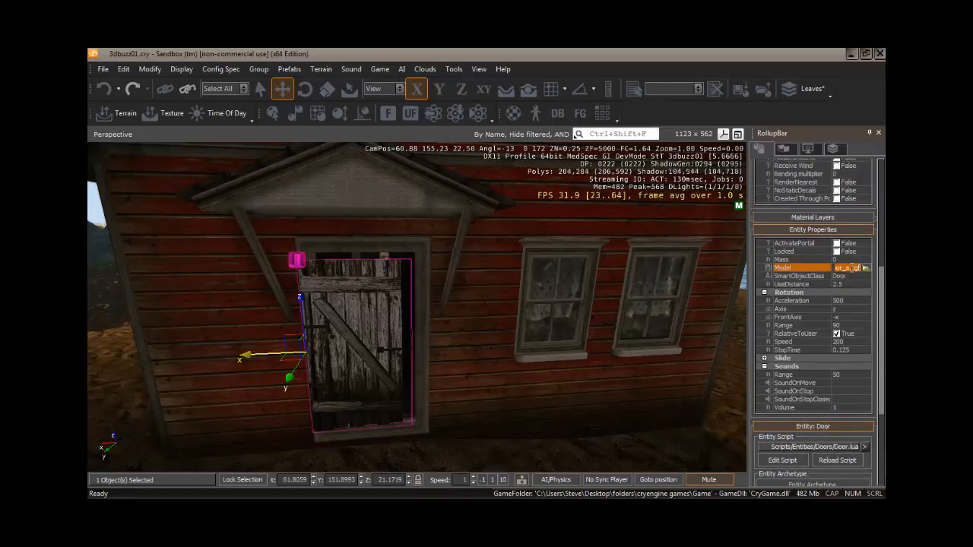
pyautogui.click(865, 268)
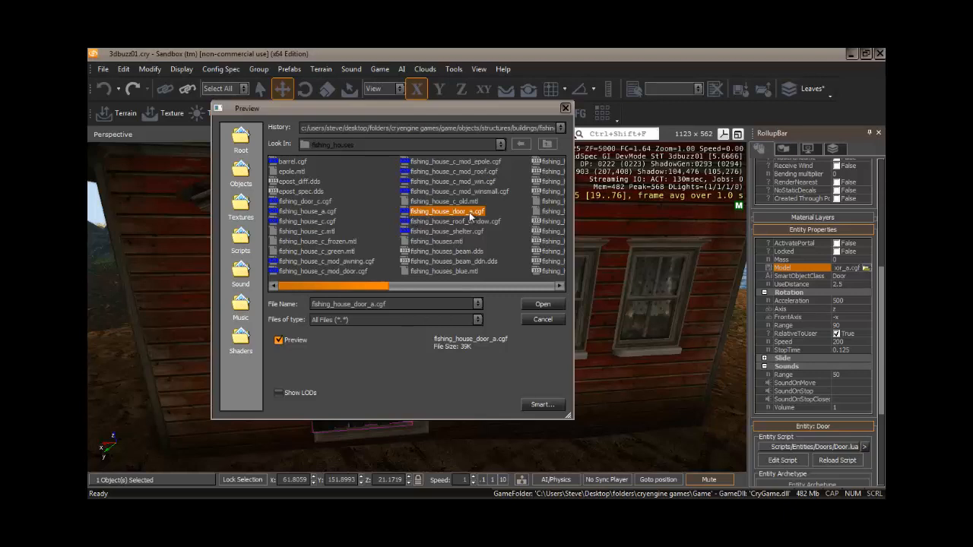
pyautogui.click(310, 202)
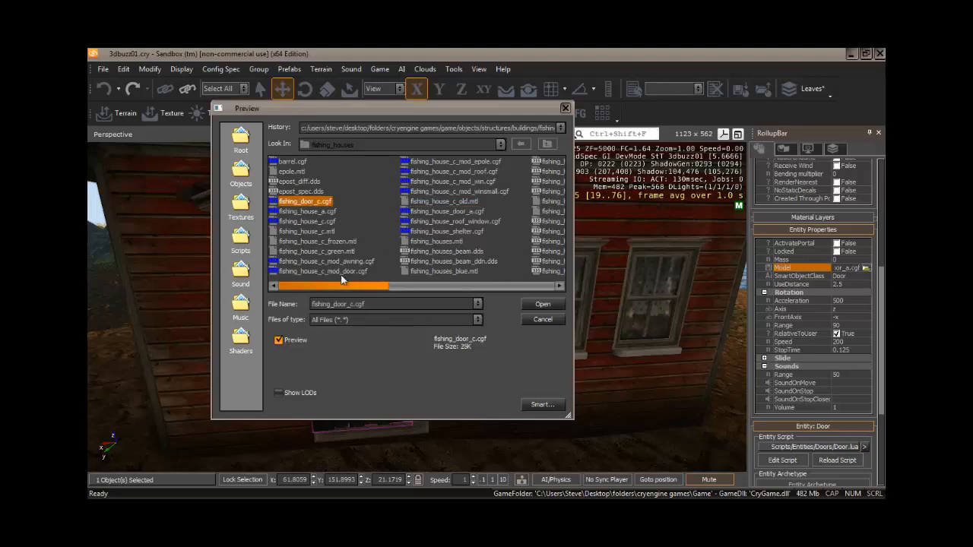
pyautogui.click(541, 305)
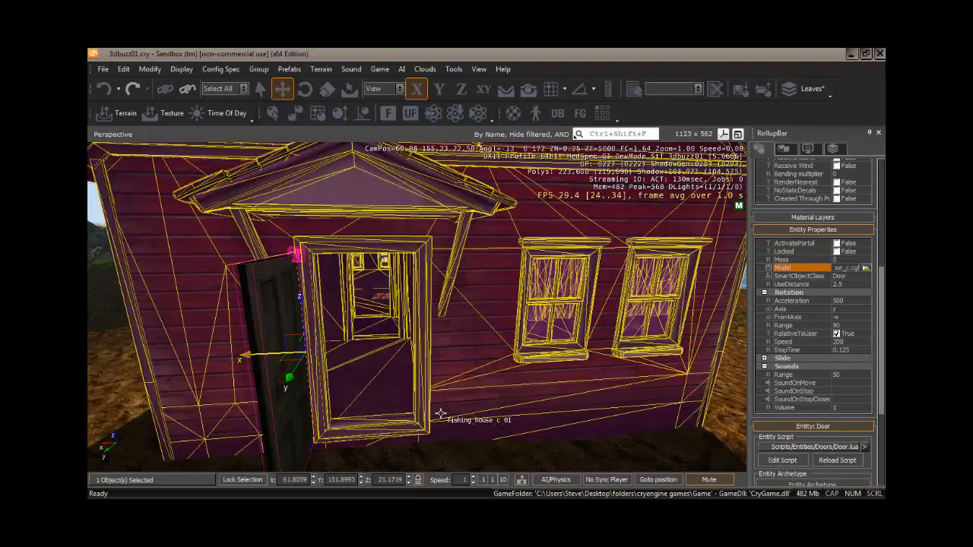
# Rotate the Door entity about its Z axis to about 177 degrees so the new model covers the doorway
pyautogui.click(305, 89)
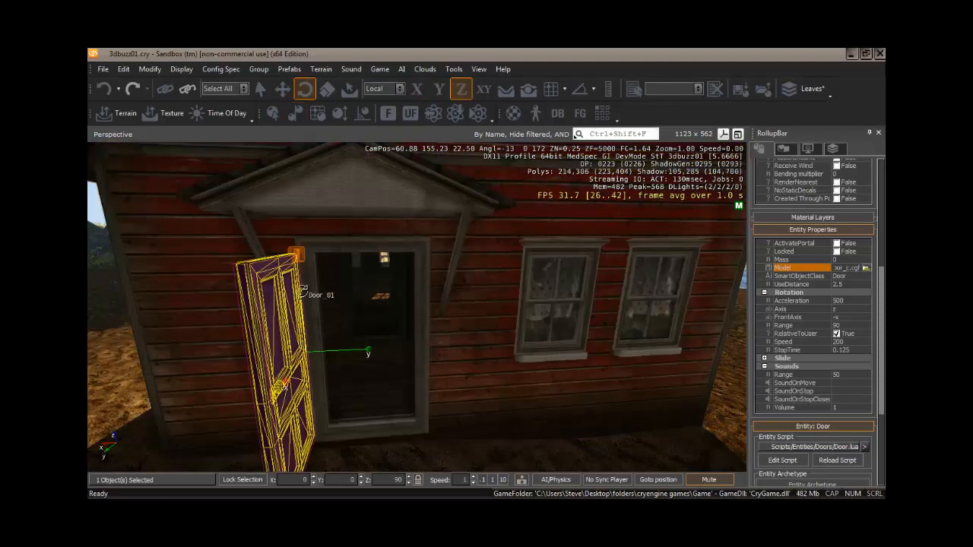
pyautogui.moveTo(302, 291); pyautogui.dragTo(306, 238)
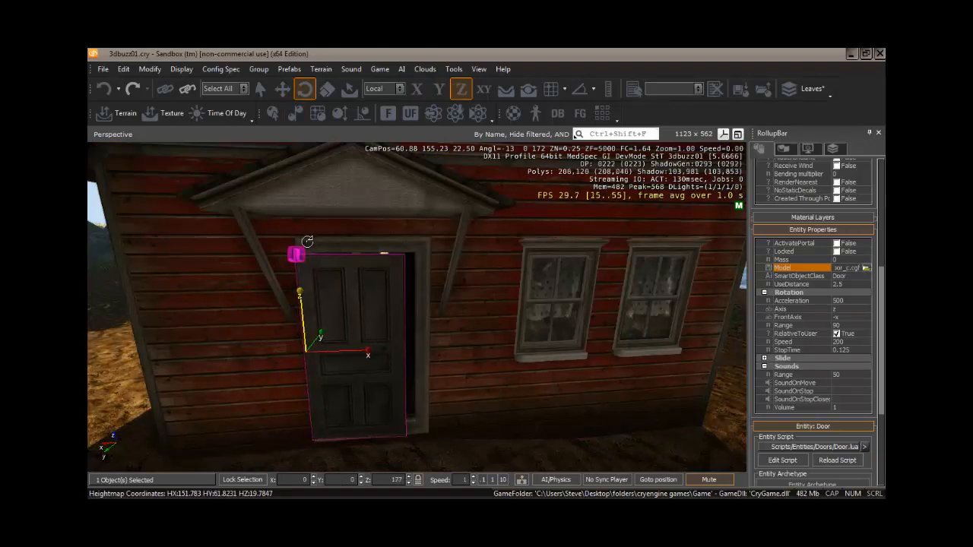
pyautogui.click(260, 89)
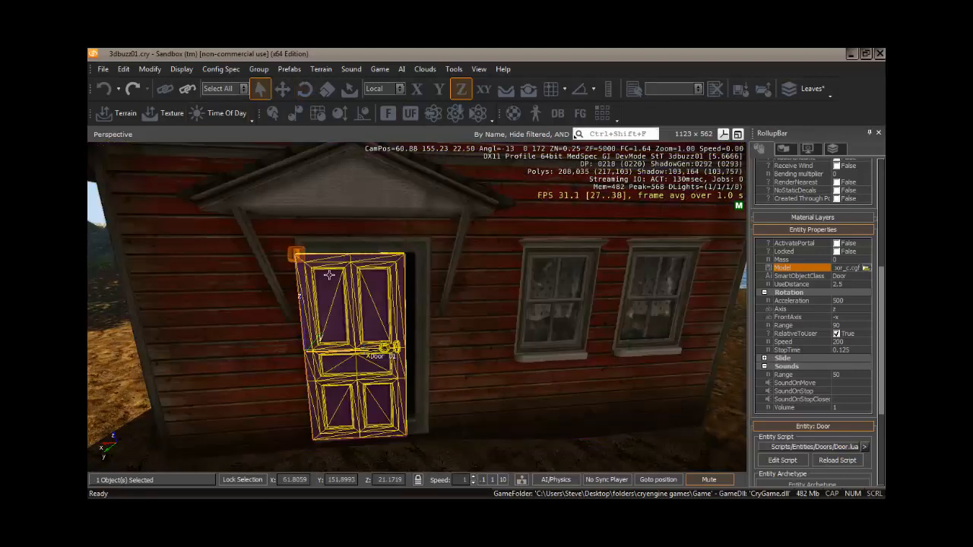
# Move the Door entity into the frame, to about X 61.65 and Y 151.71
pyautogui.press('2')
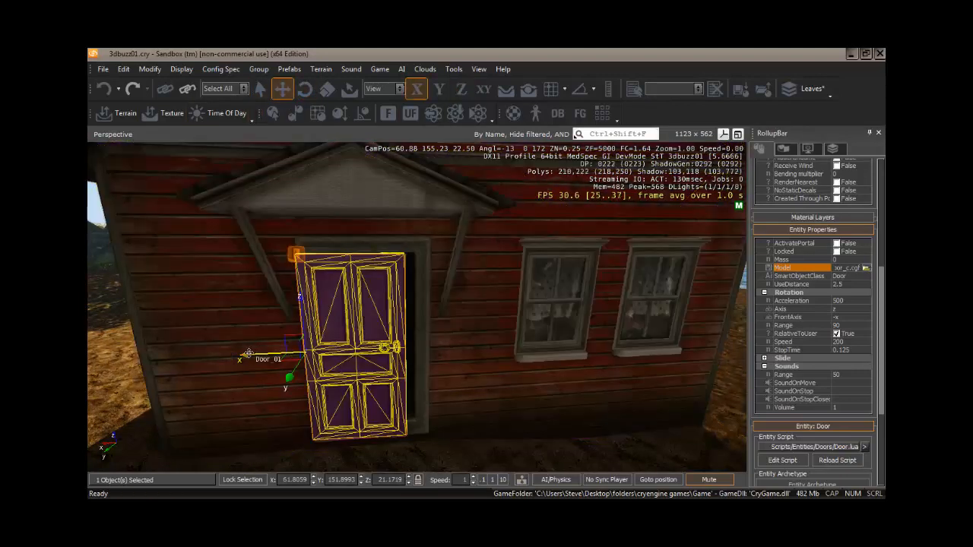
pyautogui.moveTo(248, 354); pyautogui.dragTo(261, 355)
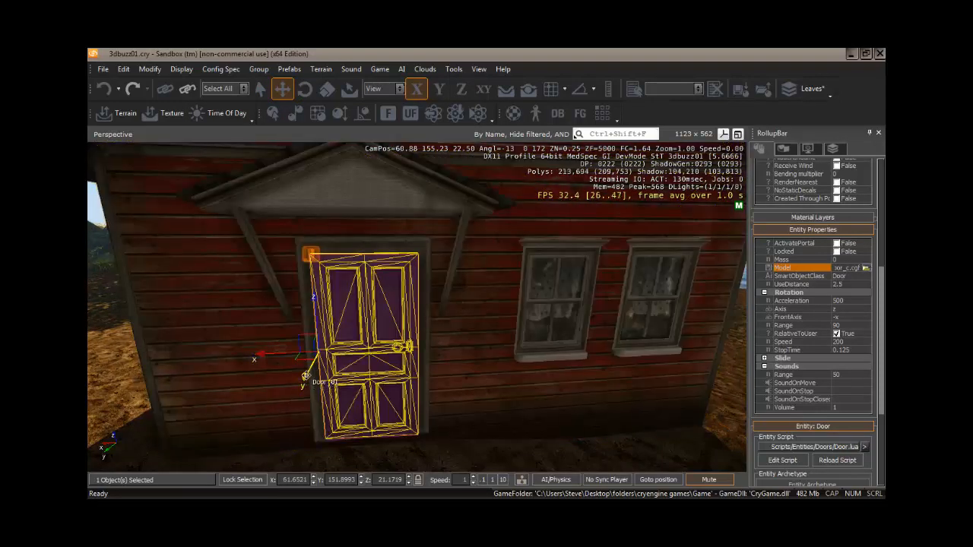
pyautogui.moveTo(305, 377); pyautogui.dragTo(309, 368)
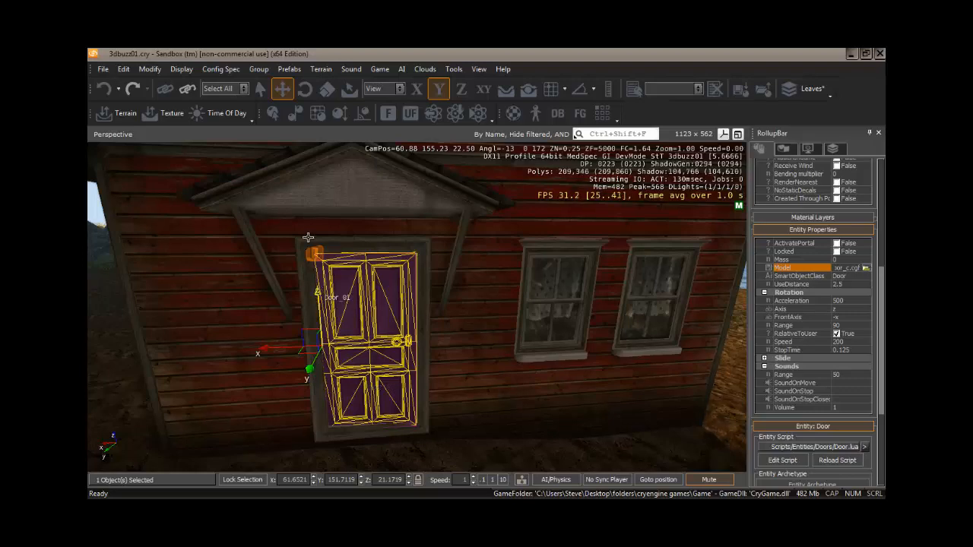
# Set the Door entity's Z rotation to exactly 180 degrees
pyautogui.click(306, 90)
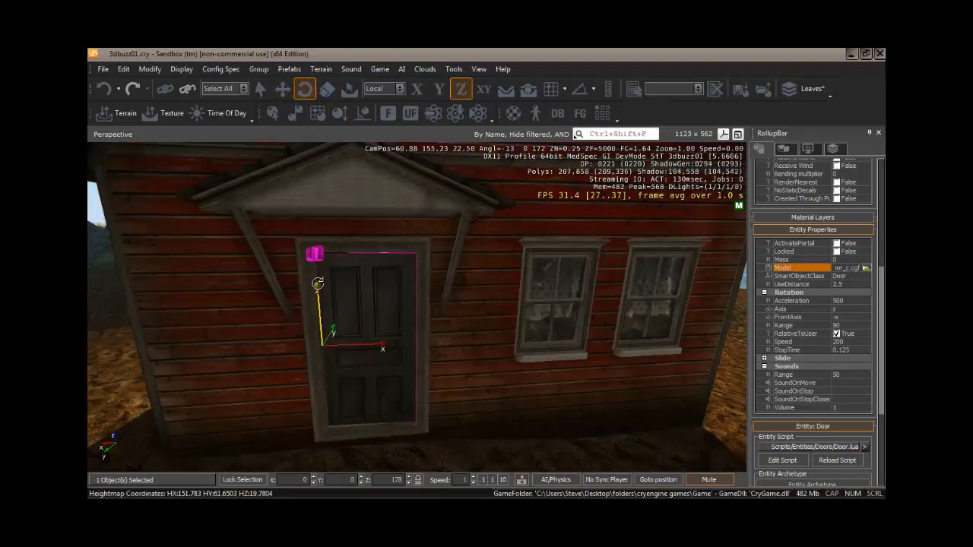
pyautogui.moveTo(317, 282); pyautogui.dragTo(317, 284)
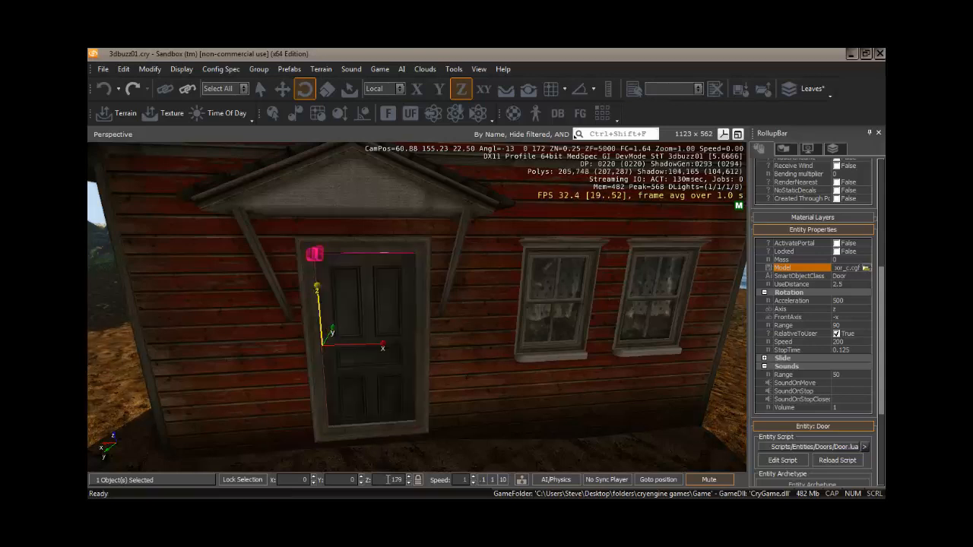
pyautogui.write('180')
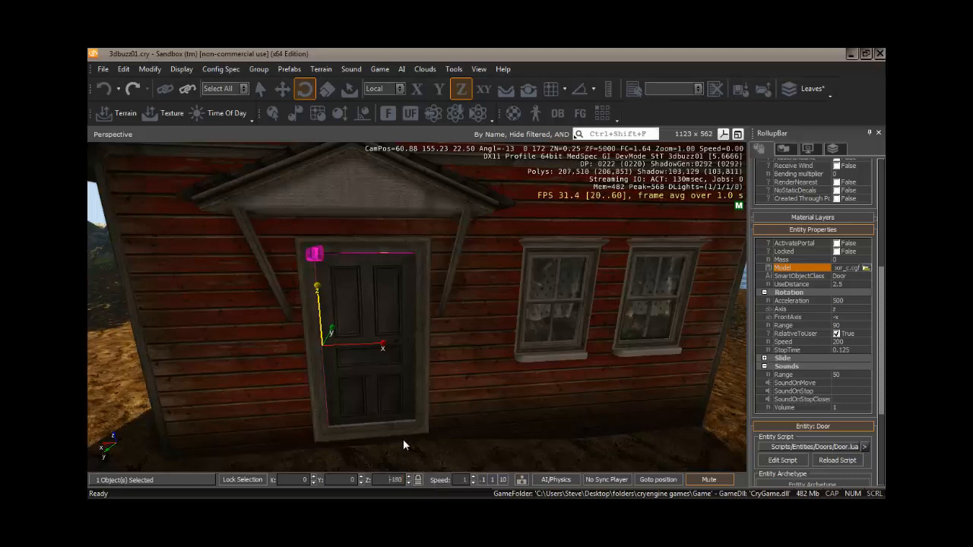
# With camera speed at 0.1, fine-tune the Door entity's position to about Y 151.75 and Z 21.20
pyautogui.write('w')
pyautogui.moveTo(402, 439); pyautogui.dragTo(424, 438, button='right')
pyautogui.press('s')
pyautogui.click(481, 480)
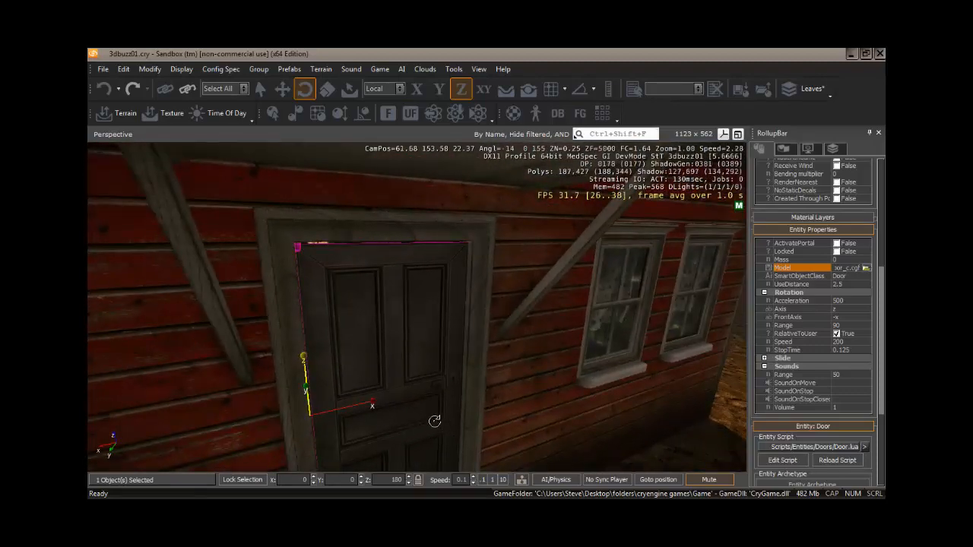
pyautogui.click(282, 89)
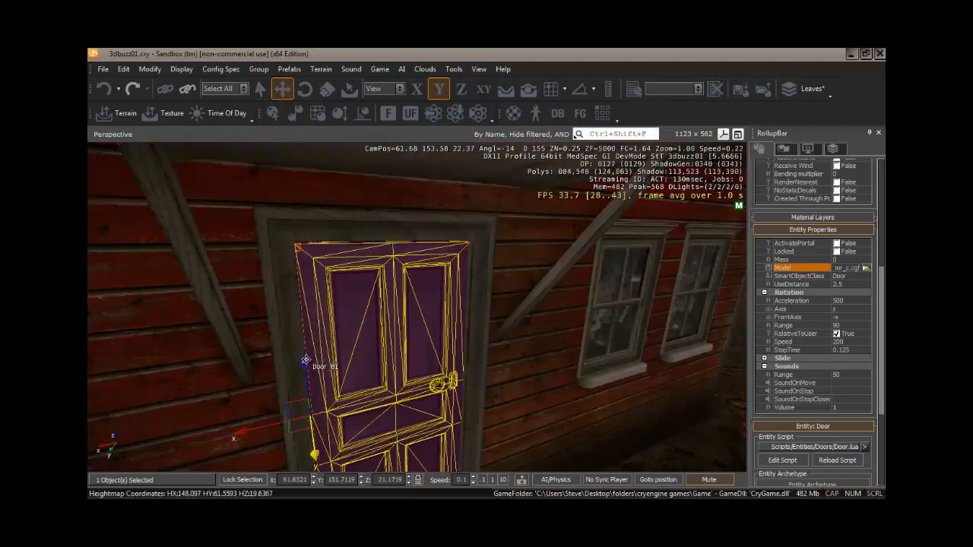
pyautogui.moveTo(306, 359); pyautogui.dragTo(304, 366)
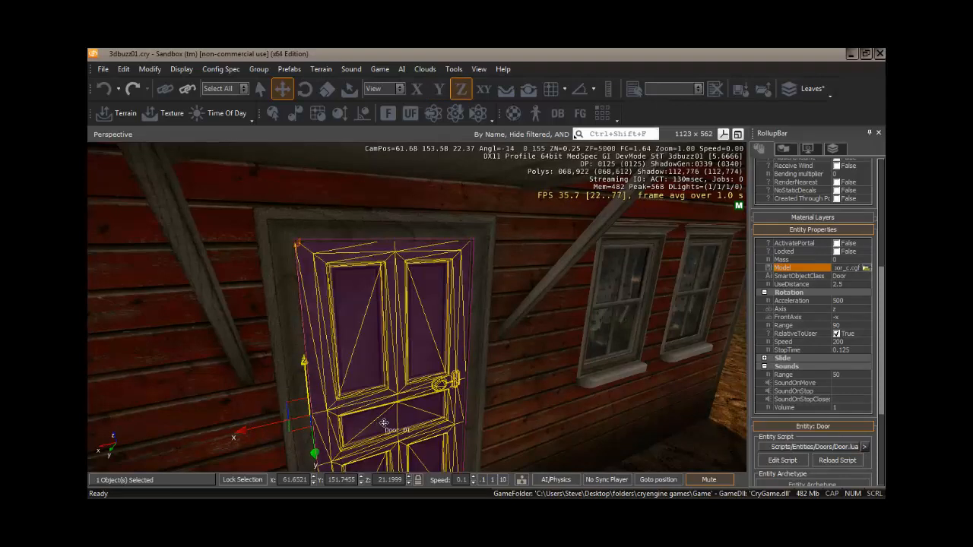
# Inspect the door's fit in its frame from several angles close up and from in front of the house
pyautogui.moveTo(391, 424); pyautogui.dragTo(471, 421, button='right')
pyautogui.press('w')
pyautogui.press('s')
pyautogui.press('a')
pyautogui.press('w')
pyautogui.press('d')
pyautogui.press('d')
pyautogui.press('s')
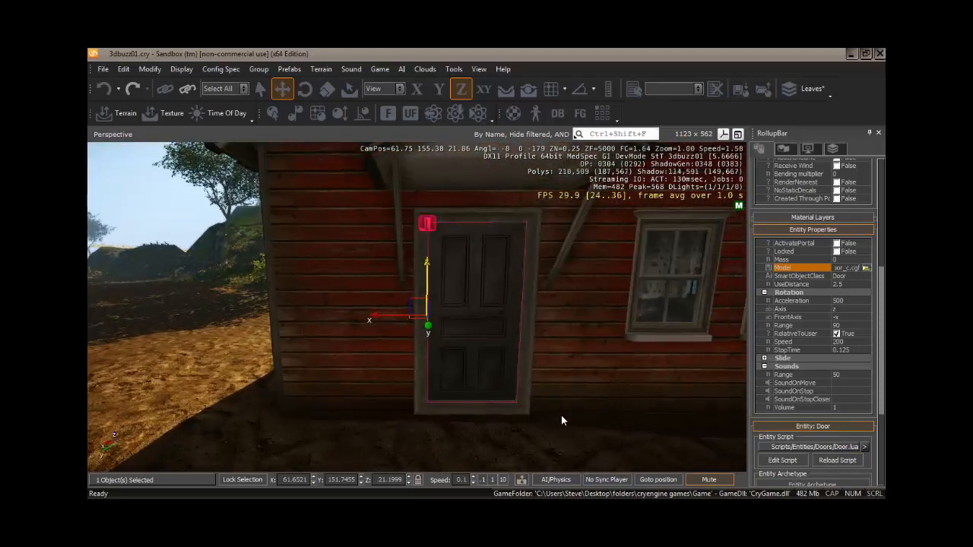
# Play-test the door in game mode by opening it, walking into the house, and closing and reopening it from inside
pyautogui.hotkey('ctrl', 'g')
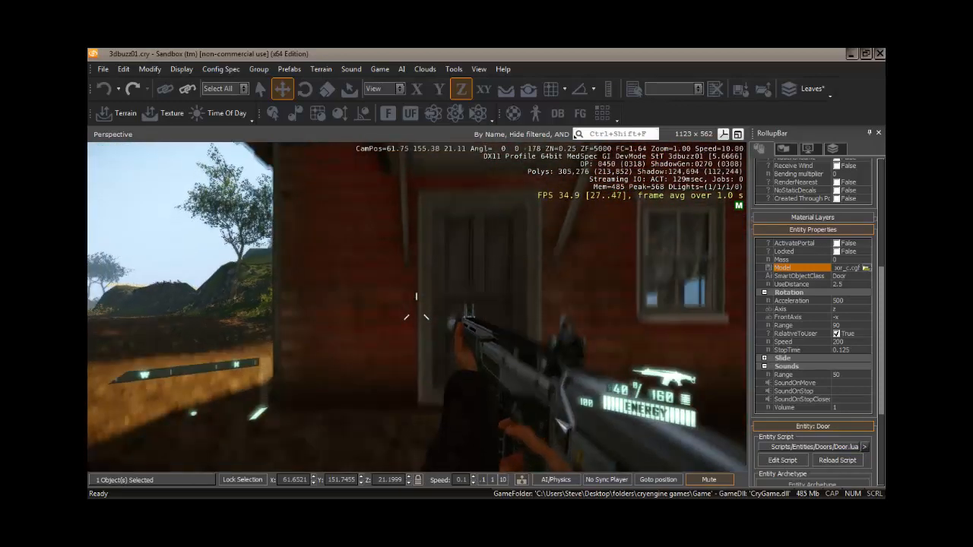
pyautogui.press('w')
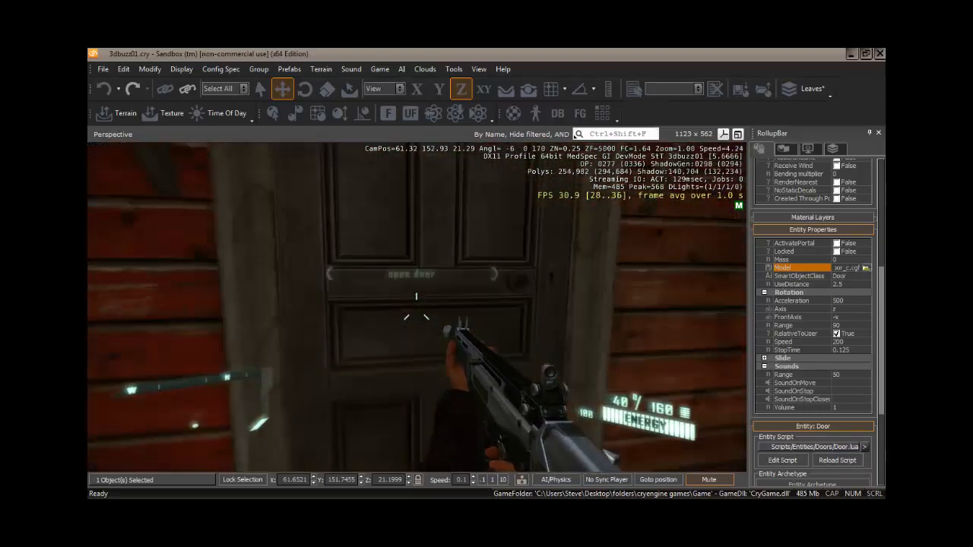
pyautogui.press('f')
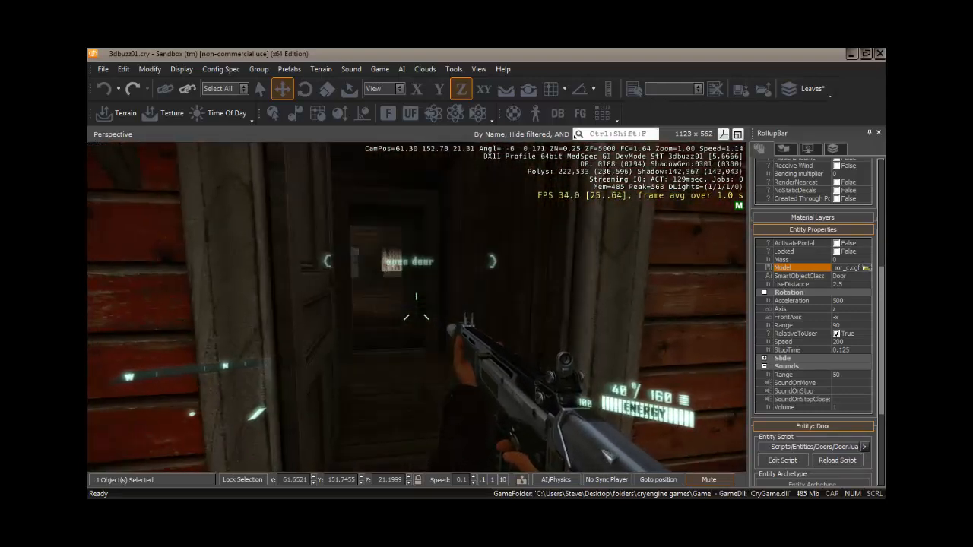
pyautogui.press('w')
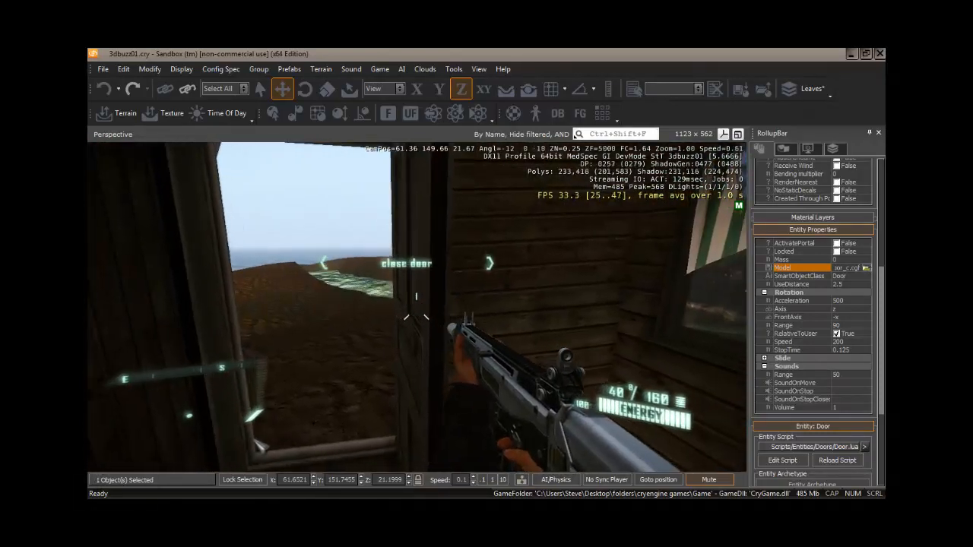
pyautogui.press('f')
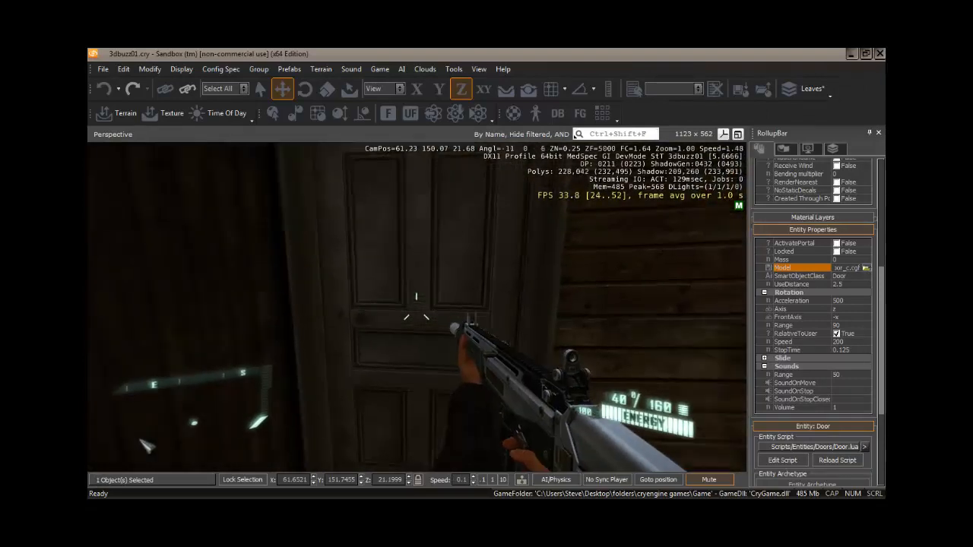
pyautogui.press('f')
pyautogui.press('w')
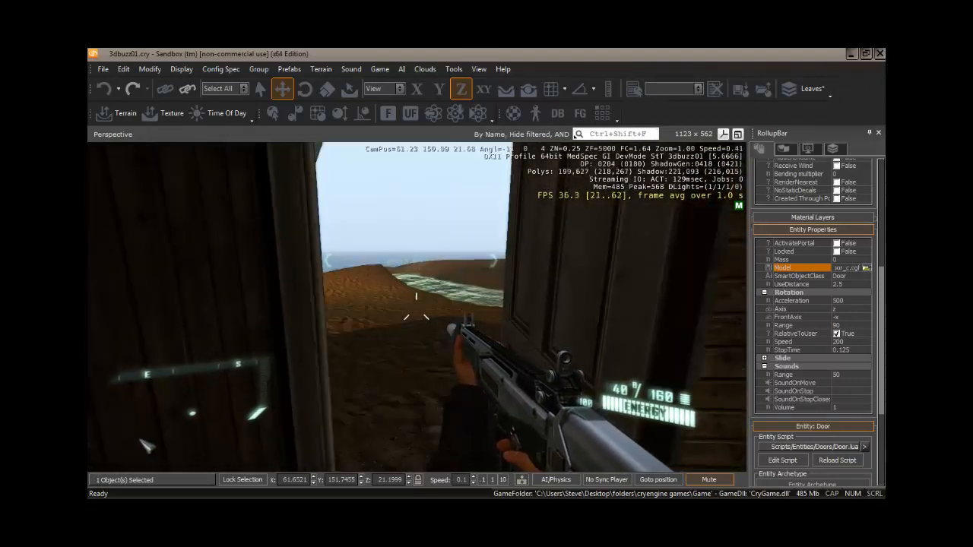
# Walk back out of the house and close the door from outside in game mode
pyautogui.press('s')
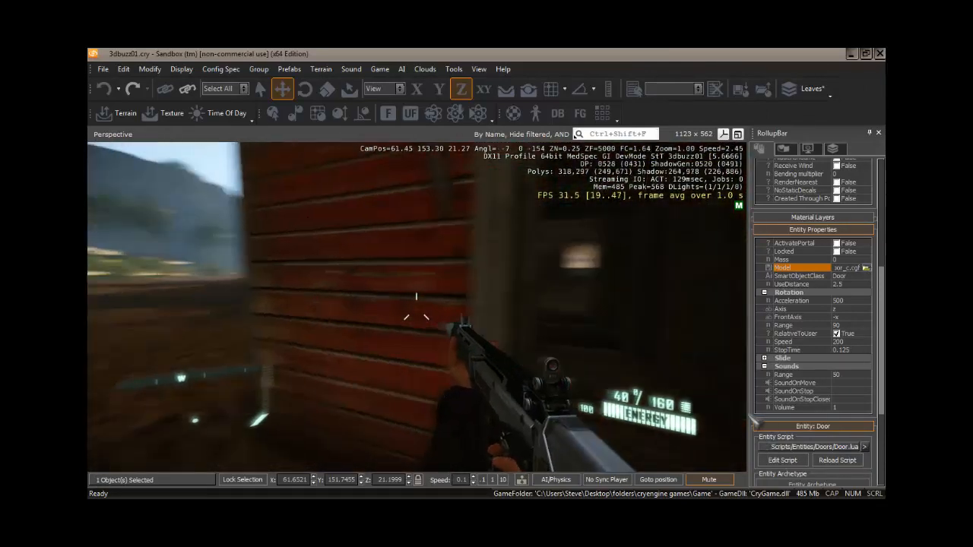
pyautogui.press('d')
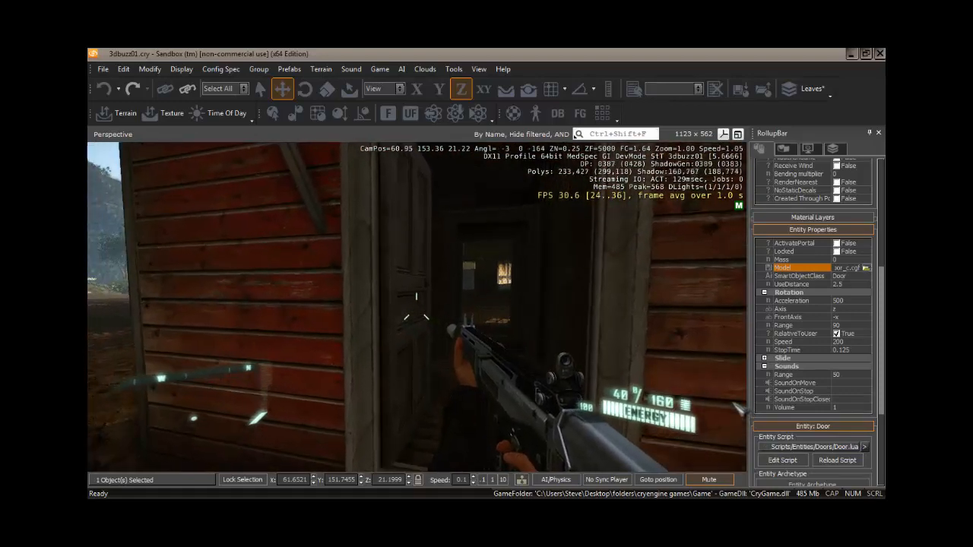
pyautogui.press('w')
pyautogui.press('w')
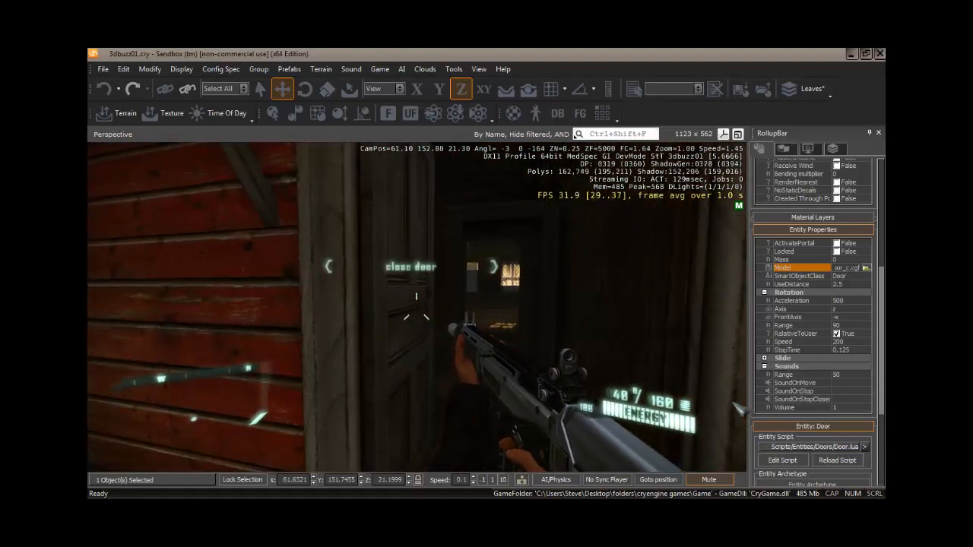
pyautogui.press('f')
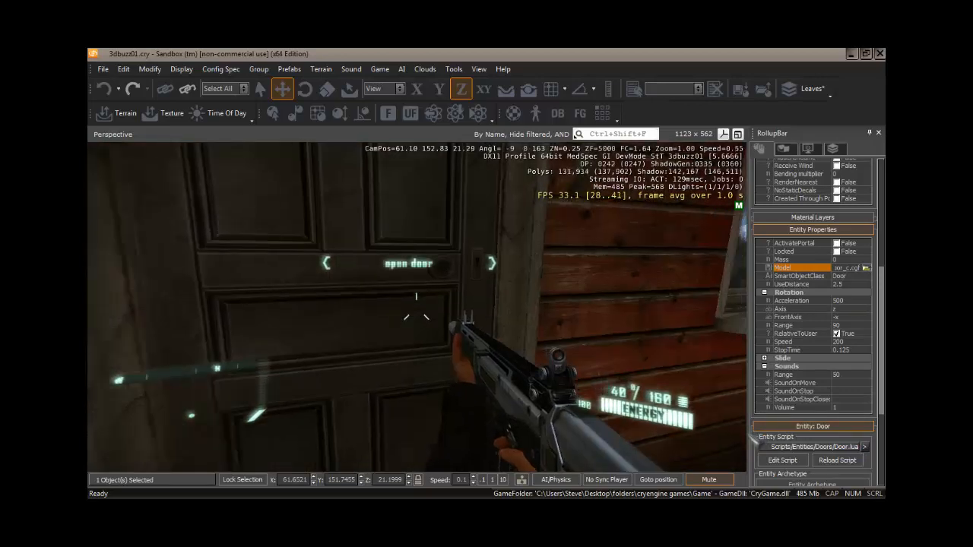
pyautogui.press('s')
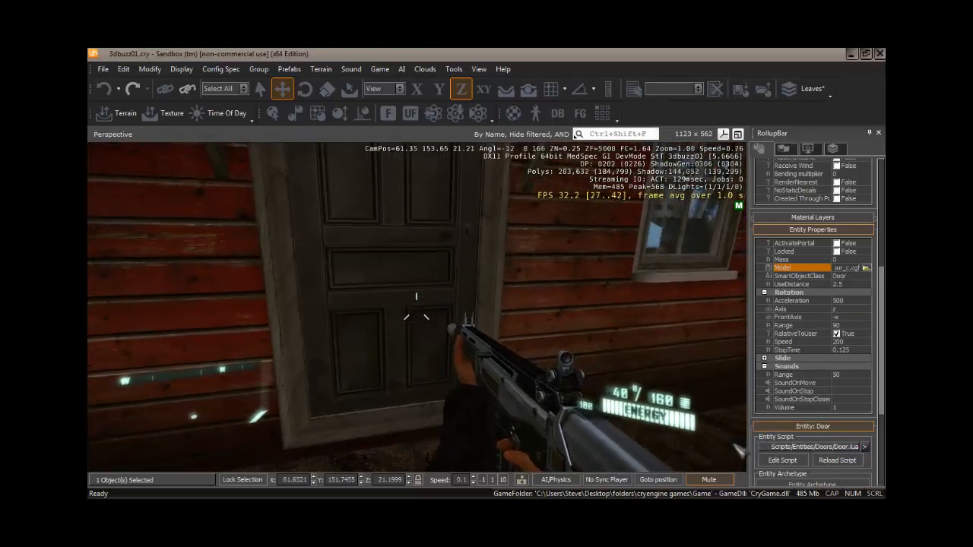
# Leave game mode and review the Door entity's properties, including its Rotation and Sounds settings
pyautogui.press('Escape')
pyautogui.moveTo(482, 345); pyautogui.dragTo(482, 344, button='right')
pyautogui.press('s')
pyautogui.click(463, 224)
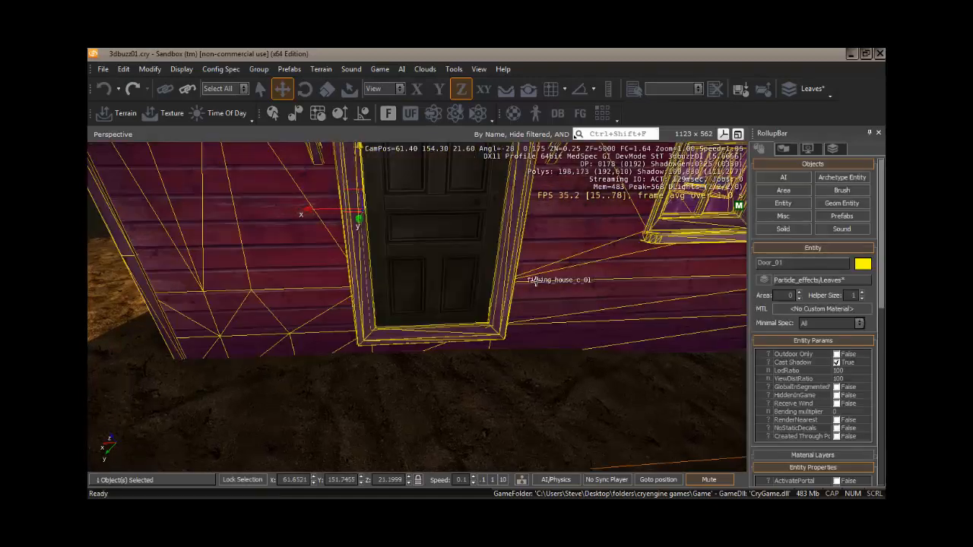
pyautogui.moveTo(593, 279); pyautogui.dragTo(590, 282, button='right')
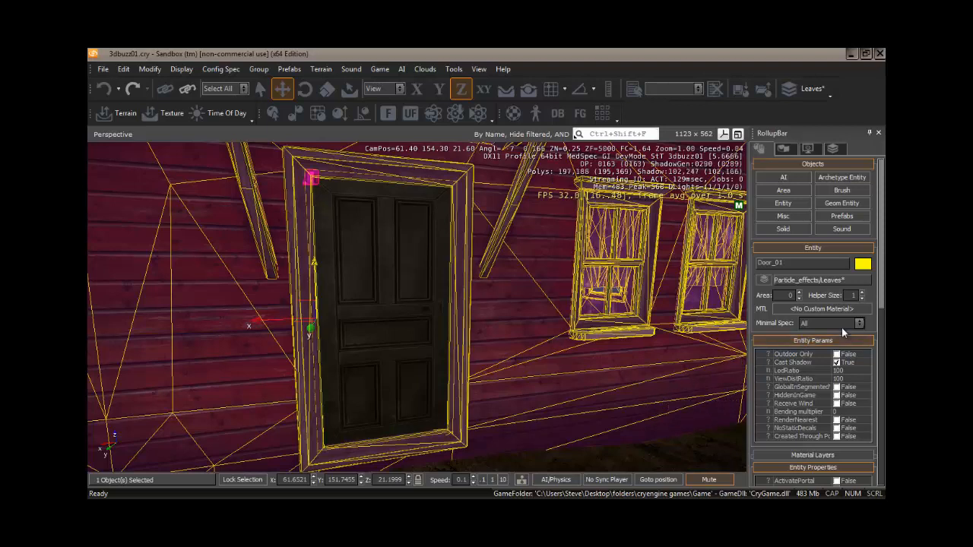
pyautogui.moveTo(881, 277); pyautogui.dragTo(881, 336)
pyautogui.scroll(-3, 813, 320)
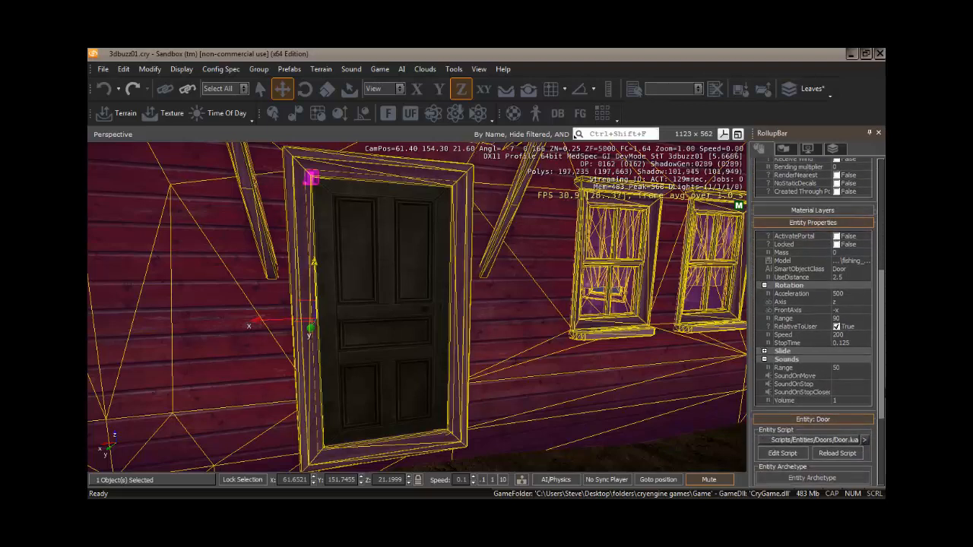
# Check the Range setting in the Door entity's Rotation properties and view the door from the front
pyautogui.scroll(-2, 813, 319)
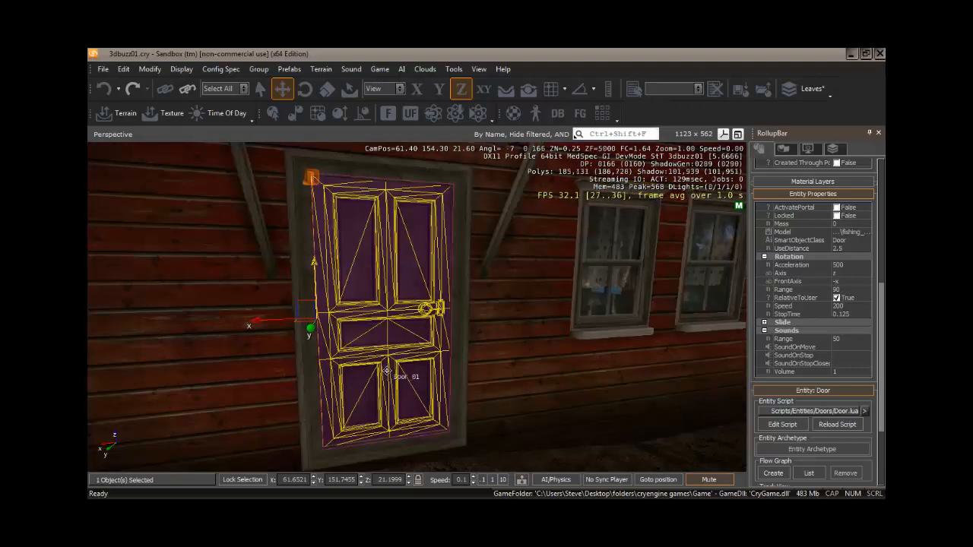
pyautogui.click(847, 289)
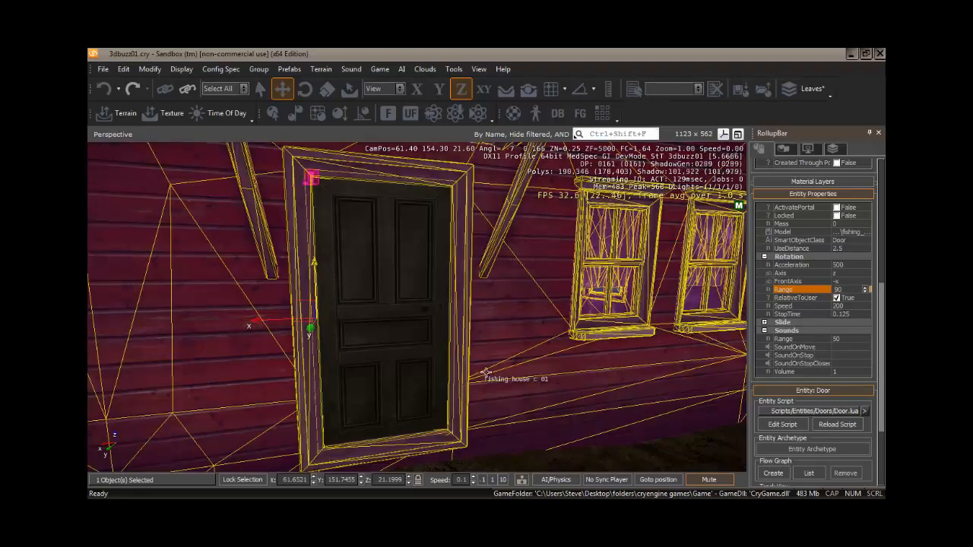
pyautogui.moveTo(577, 364); pyautogui.dragTo(577, 364, button='right')
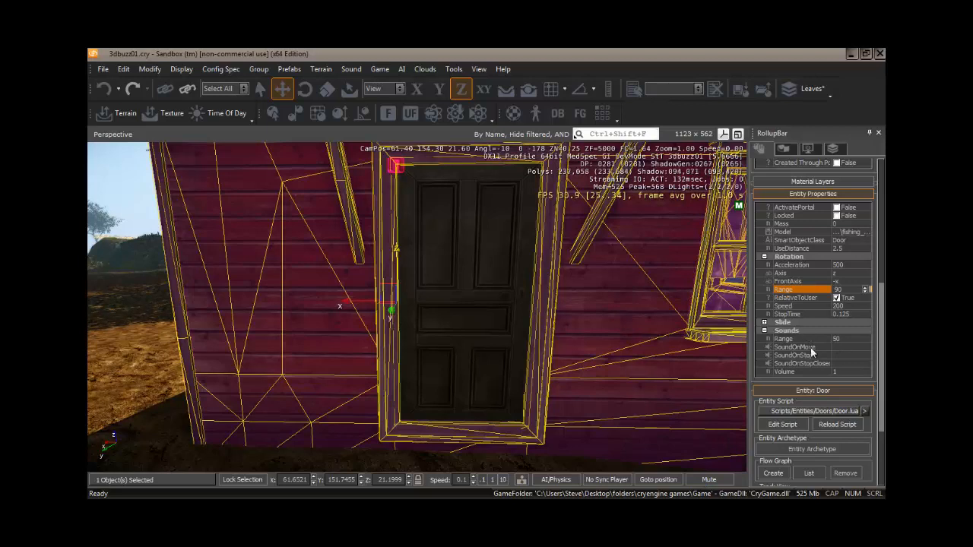
# Open the sound browser for the door's SoundOnMove property, check the environment and dialog groups, and expand sounds/physics
pyautogui.click(850, 347)
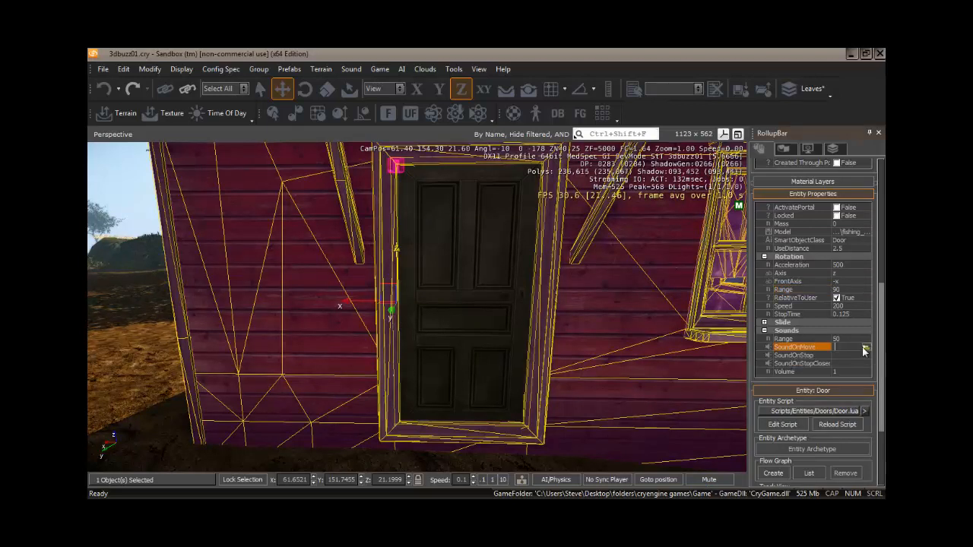
pyautogui.click(865, 347)
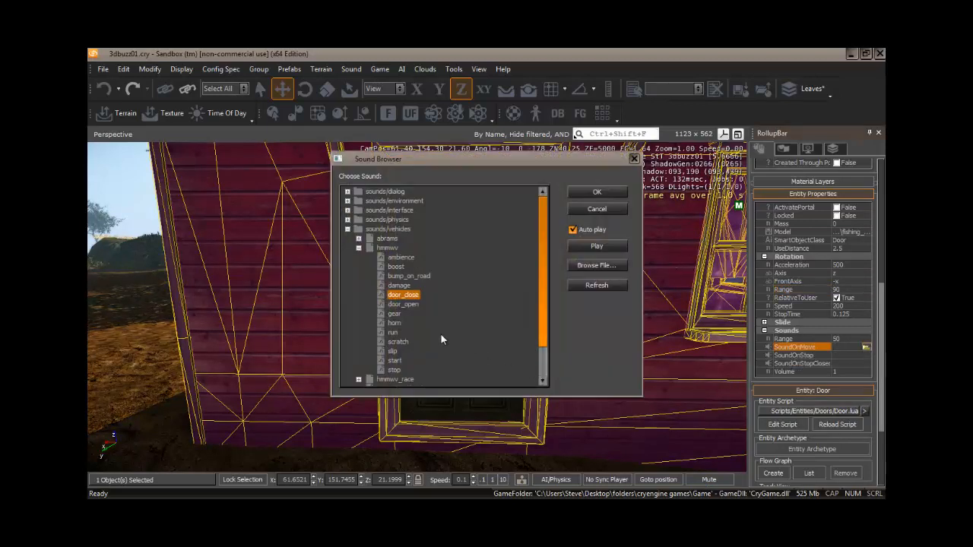
pyautogui.click(347, 229)
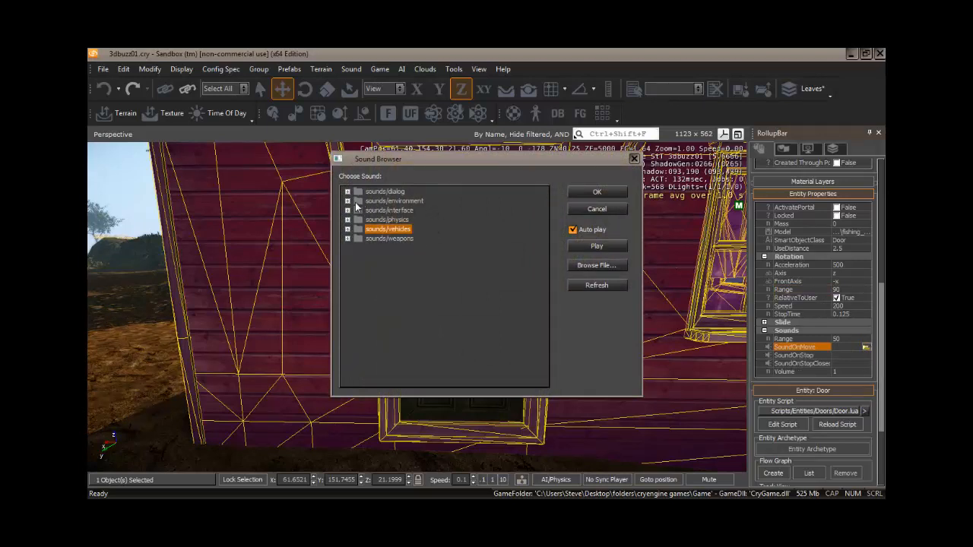
pyautogui.click(348, 201)
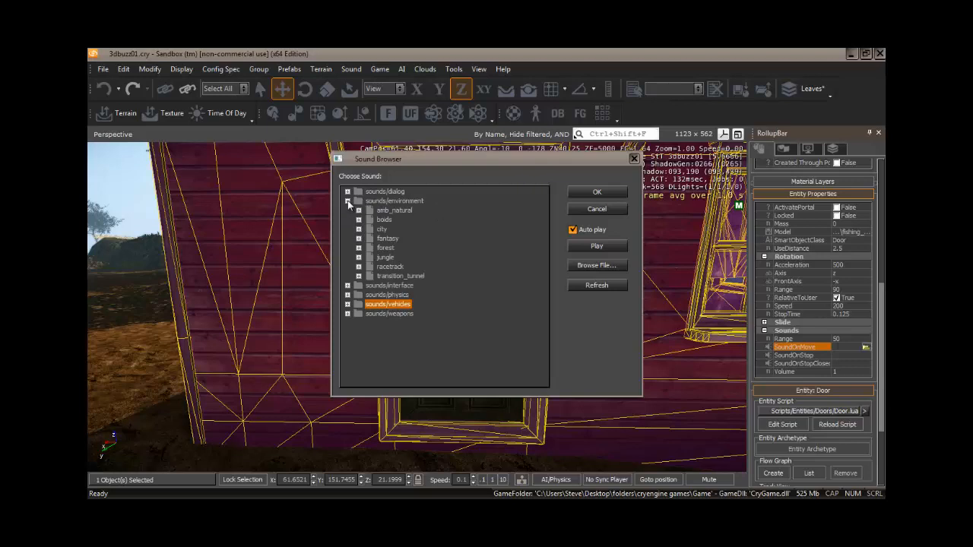
pyautogui.click(347, 201)
pyautogui.click(347, 191)
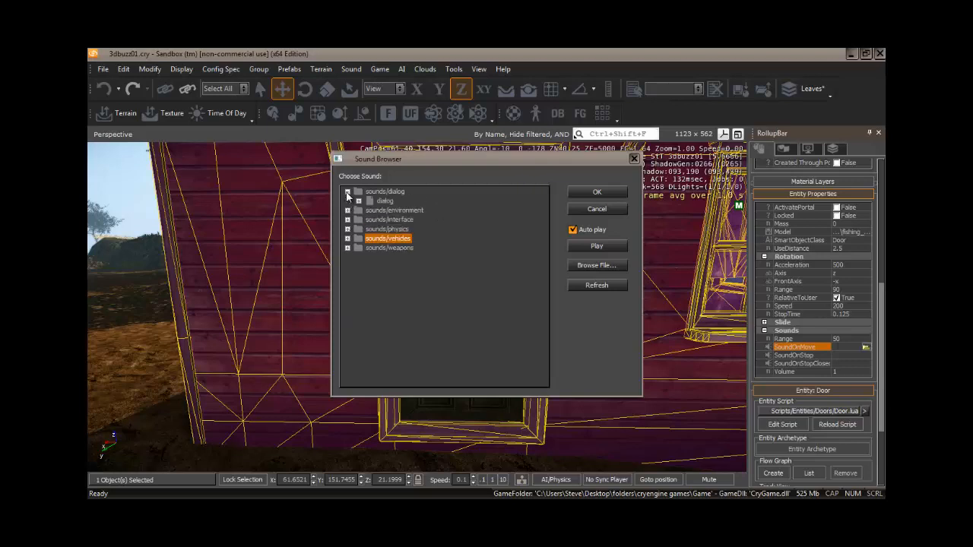
pyautogui.click(347, 192)
pyautogui.click(348, 219)
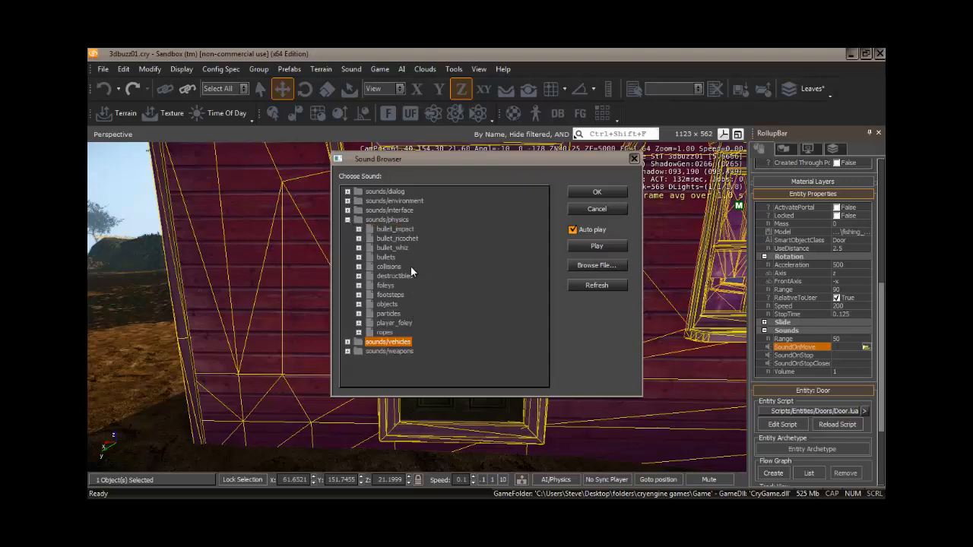
# Look through the destructibles and foleys groups of the physics sounds for a suitable door sound
pyautogui.click(359, 276)
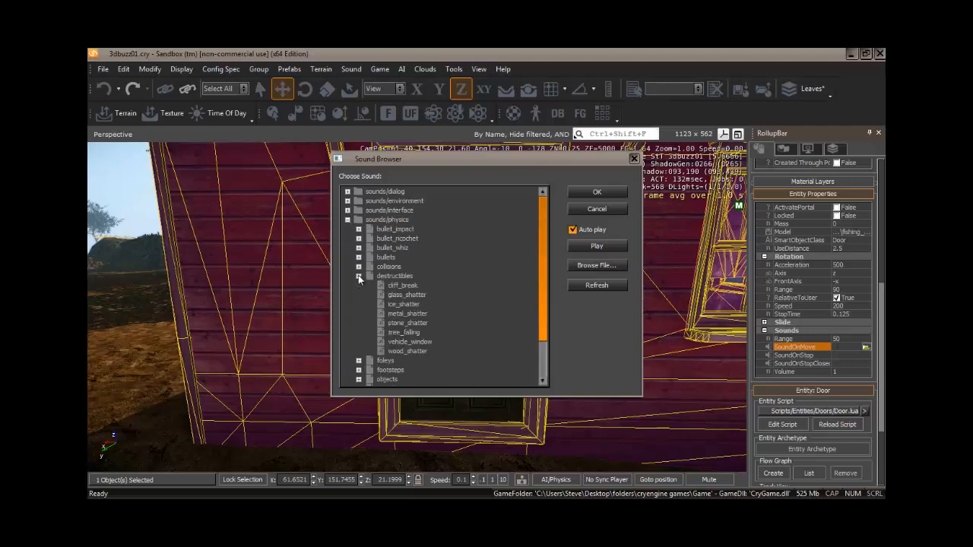
pyautogui.click(359, 276)
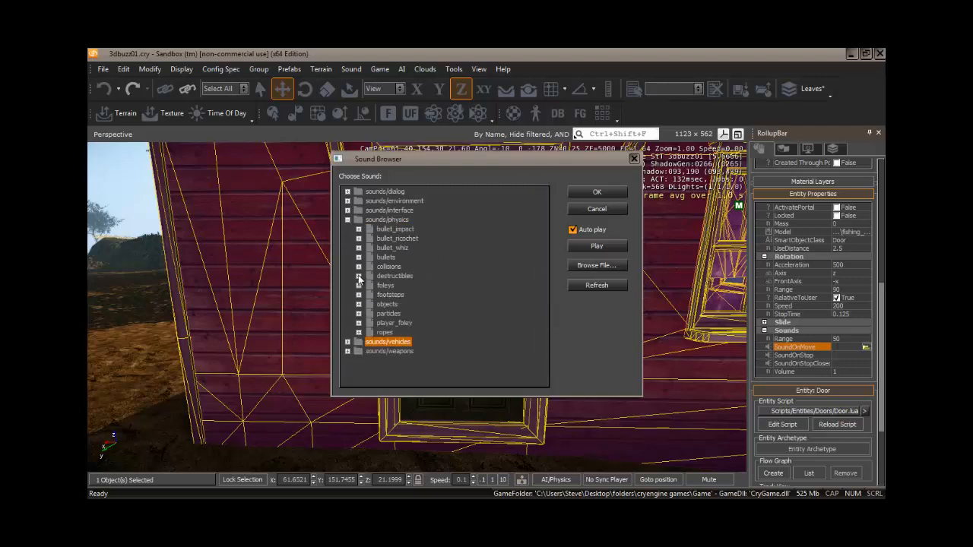
pyautogui.click(358, 285)
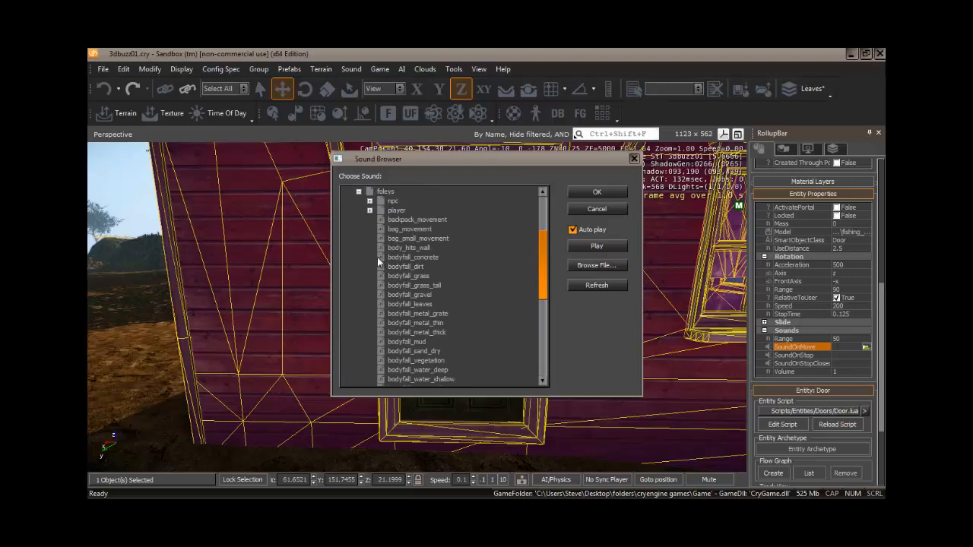
pyautogui.click(370, 211)
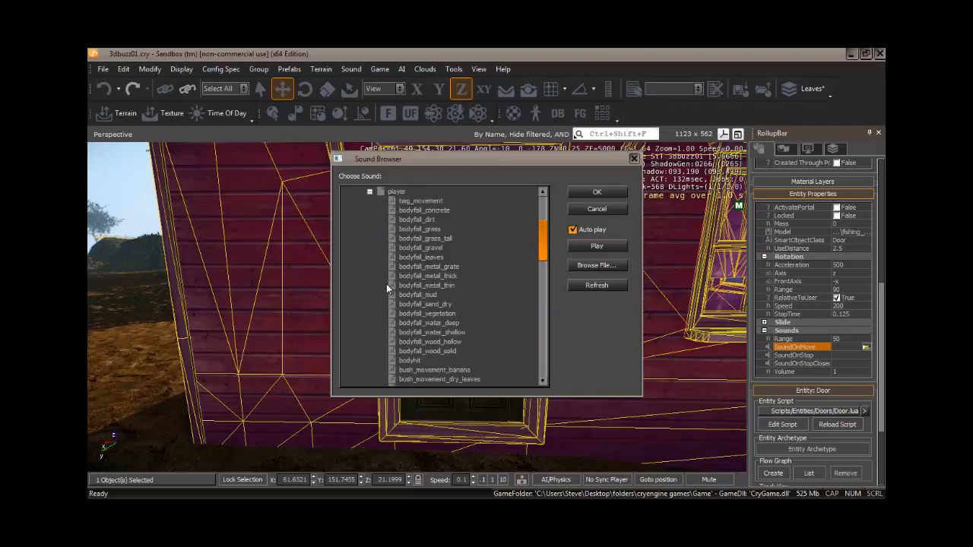
pyautogui.click(370, 193)
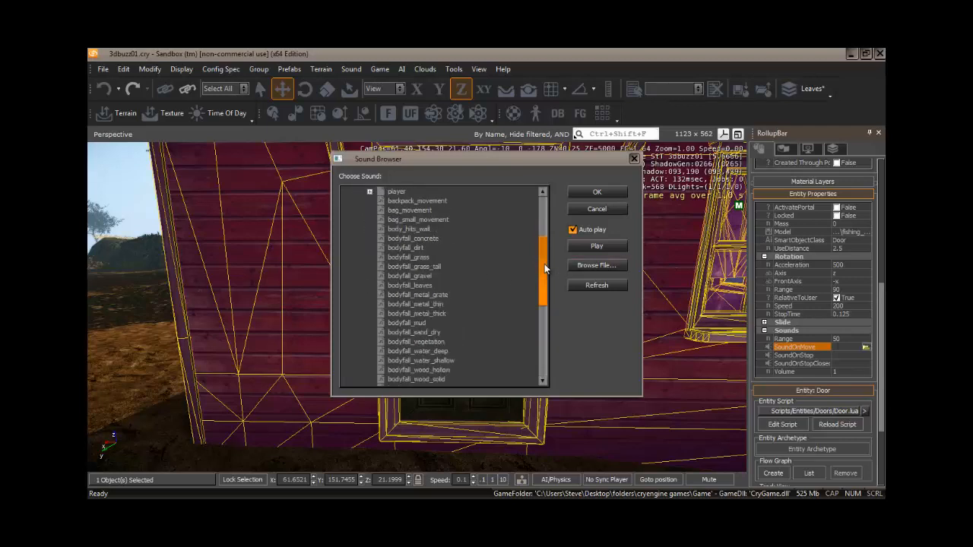
pyautogui.scroll(2, 544, 264)
# Assign metal_wire_door_open from the physics objects/doors group as the door's SoundOnMove sound
pyautogui.click(358, 229)
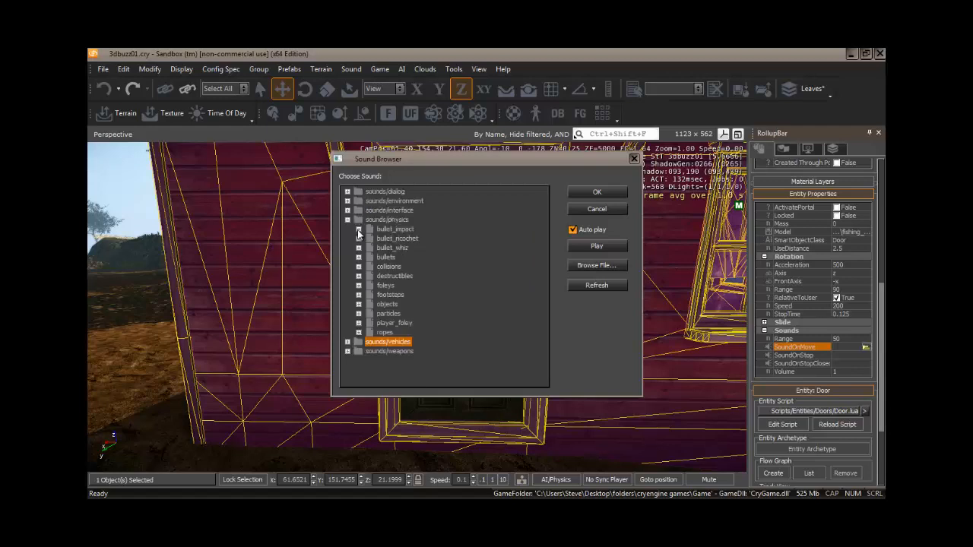
pyautogui.click(358, 305)
pyautogui.click(370, 314)
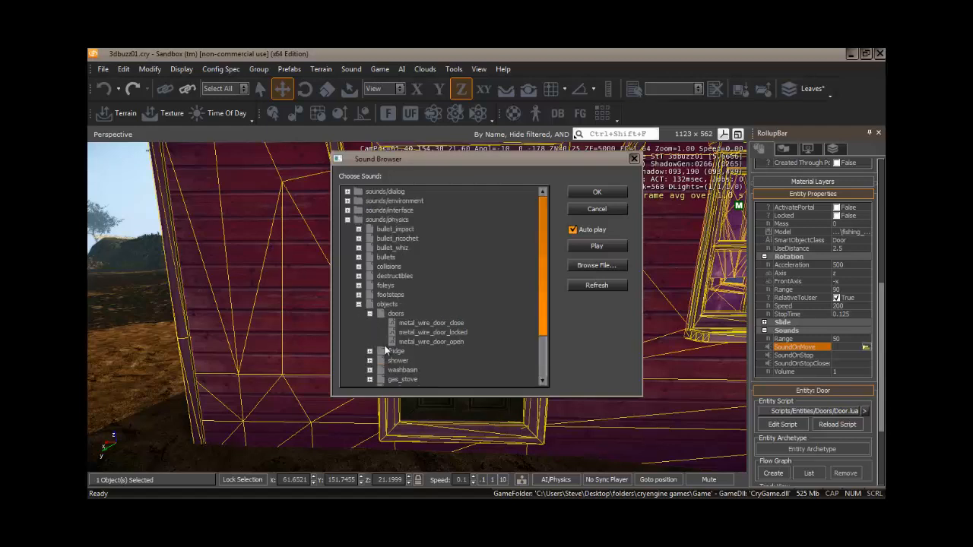
pyautogui.click(440, 341)
pyautogui.click(597, 194)
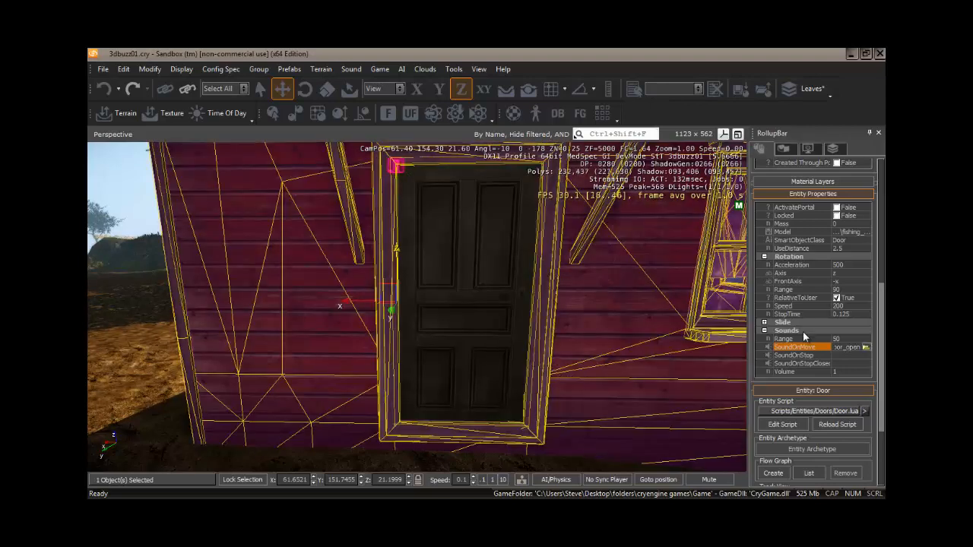
# Assign door_close from the sounds/vehicles hmmwv group as the door's SoundOnStopClosed sound
pyautogui.click(851, 363)
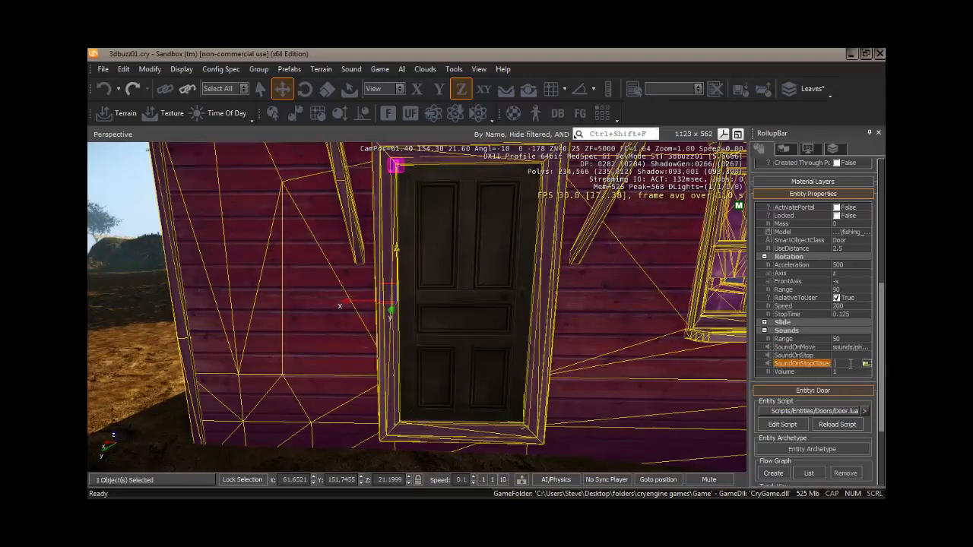
pyautogui.click(865, 363)
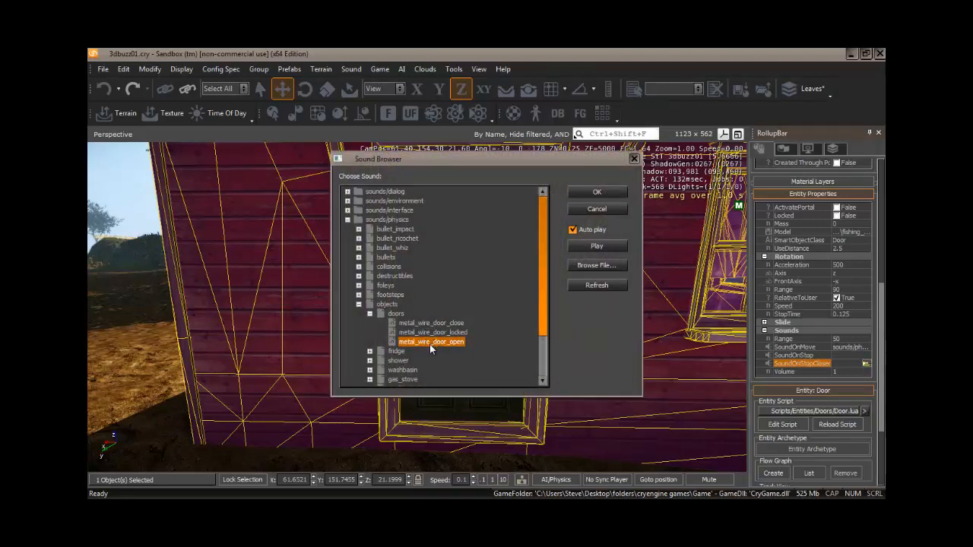
pyautogui.click(369, 313)
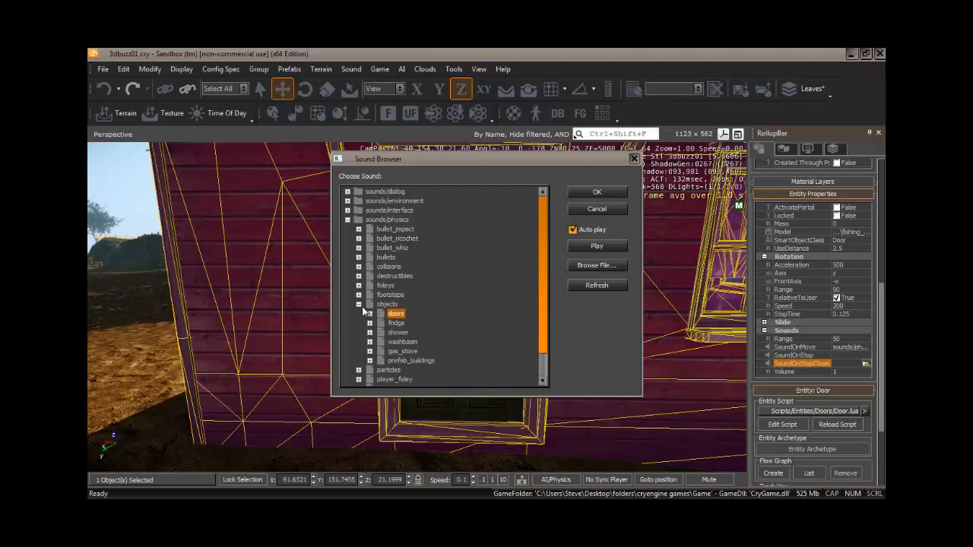
pyautogui.click(358, 304)
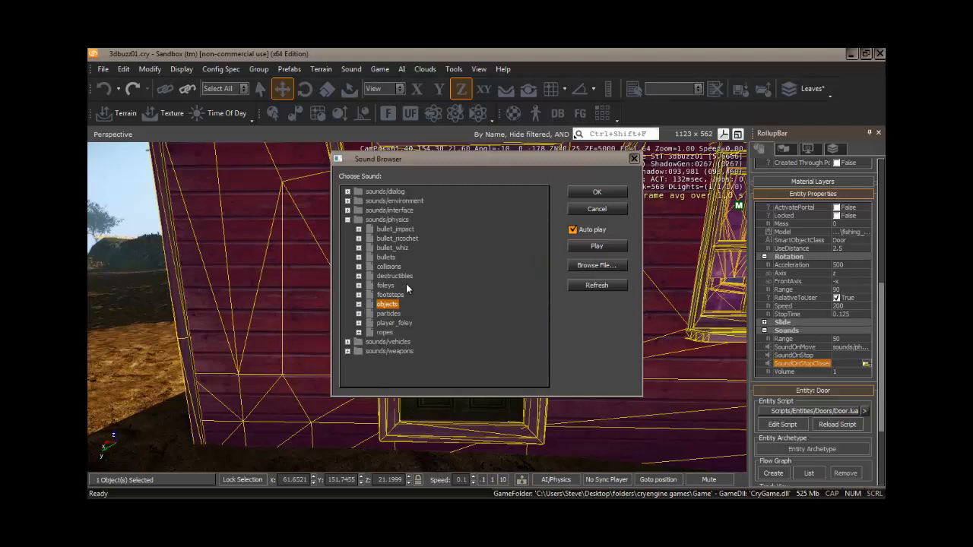
pyautogui.click(347, 220)
pyautogui.click(348, 229)
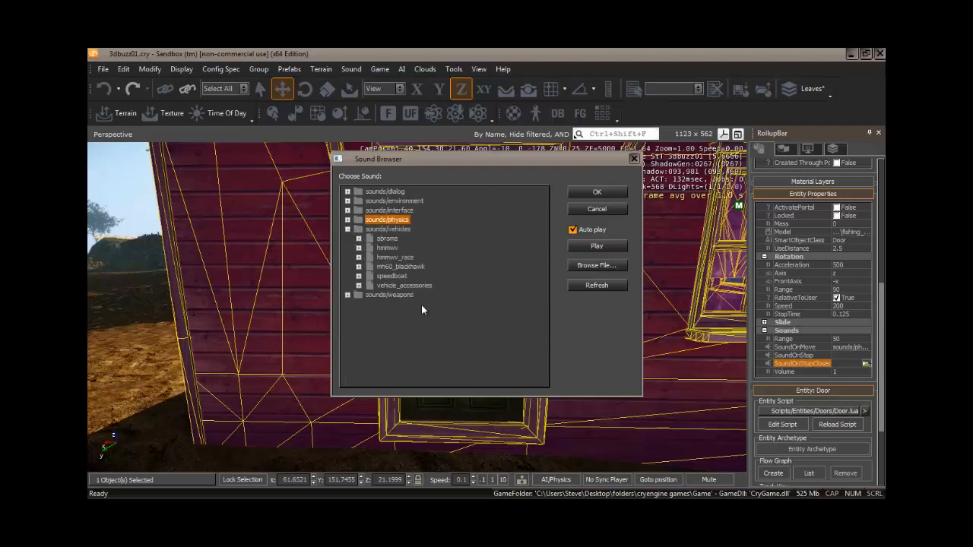
pyautogui.click(358, 248)
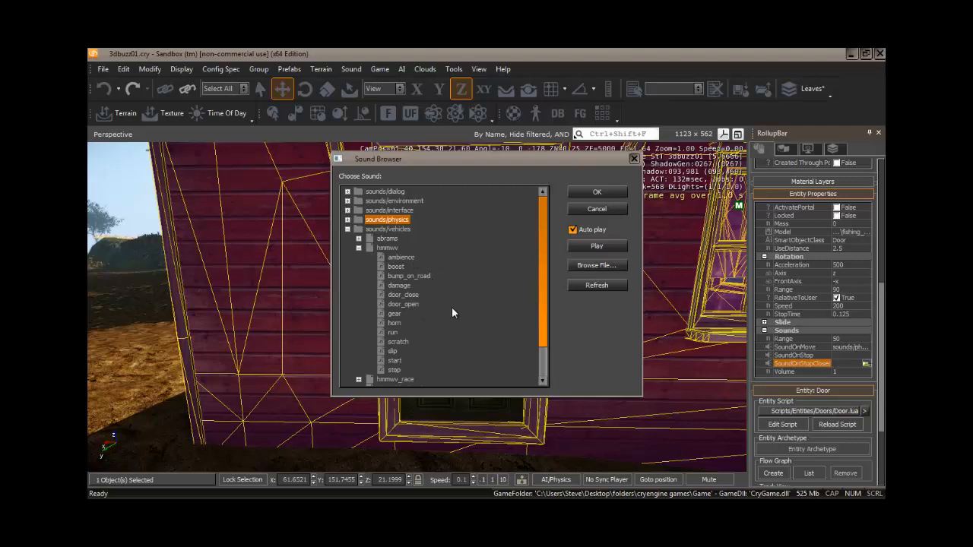
pyautogui.click(404, 295)
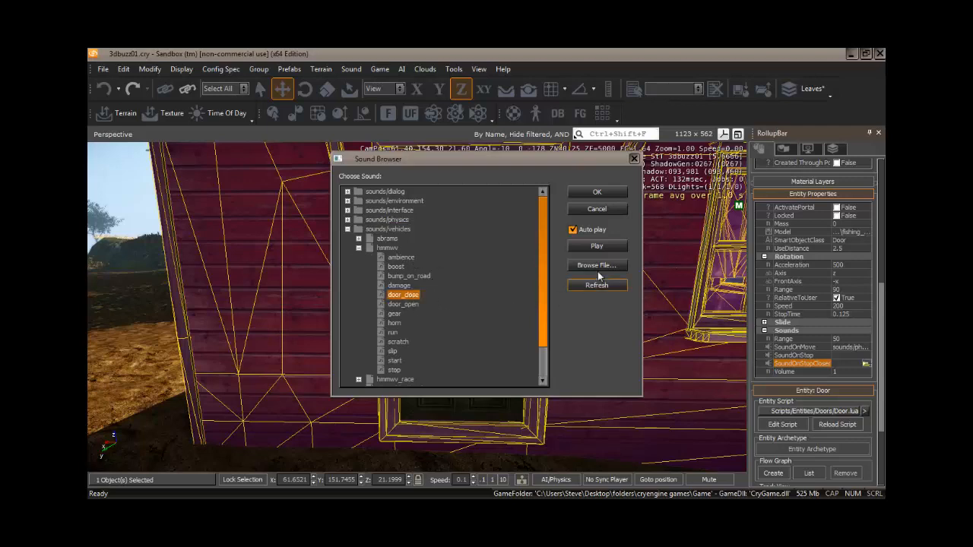
pyautogui.click(596, 191)
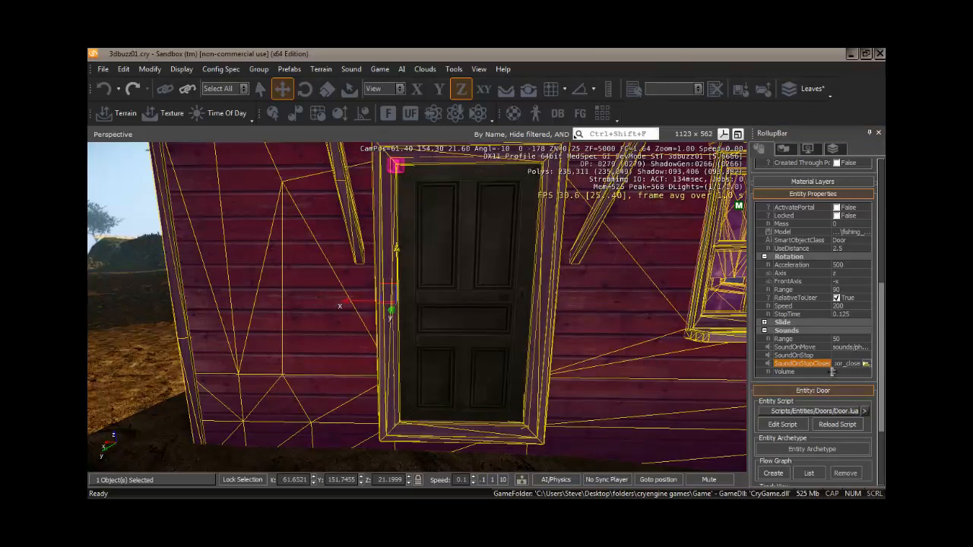
# Test the door sounds in game mode by opening the door, walking into the house and closing it from inside
pyautogui.moveTo(621, 384)
pyautogui.mouseDown(button='right')
pyautogui.moveTo(619, 376)
pyautogui.moveTo(609, 387)
pyautogui.moveTo(628, 373)
pyautogui.moveTo(615, 380)
pyautogui.mouseUp(button='right')
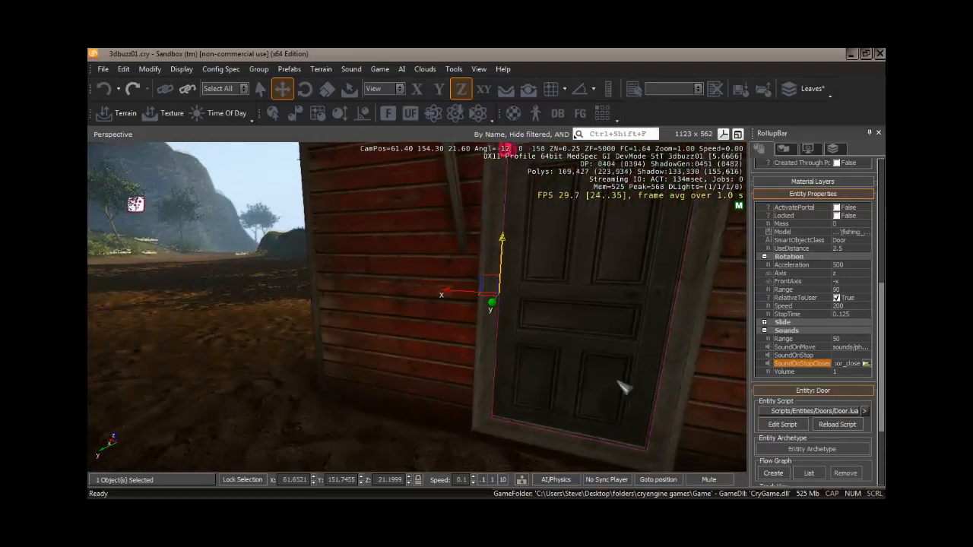
pyautogui.hotkey('ctrl', 'g')
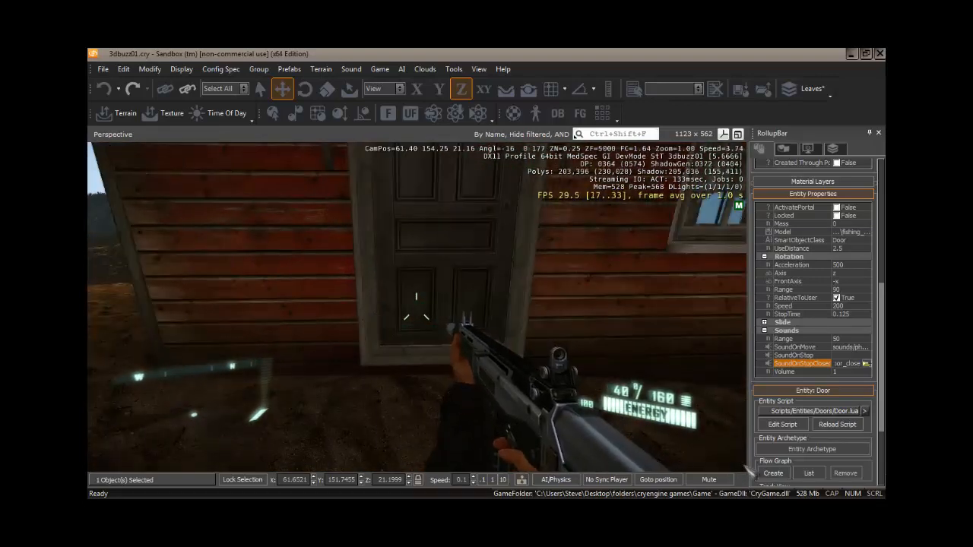
pyautogui.press('w')
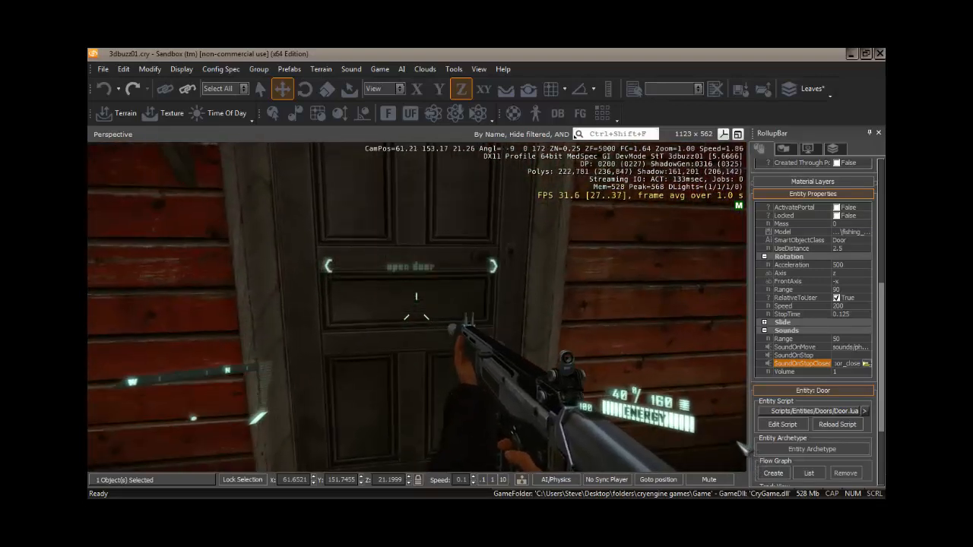
pyautogui.press('f')
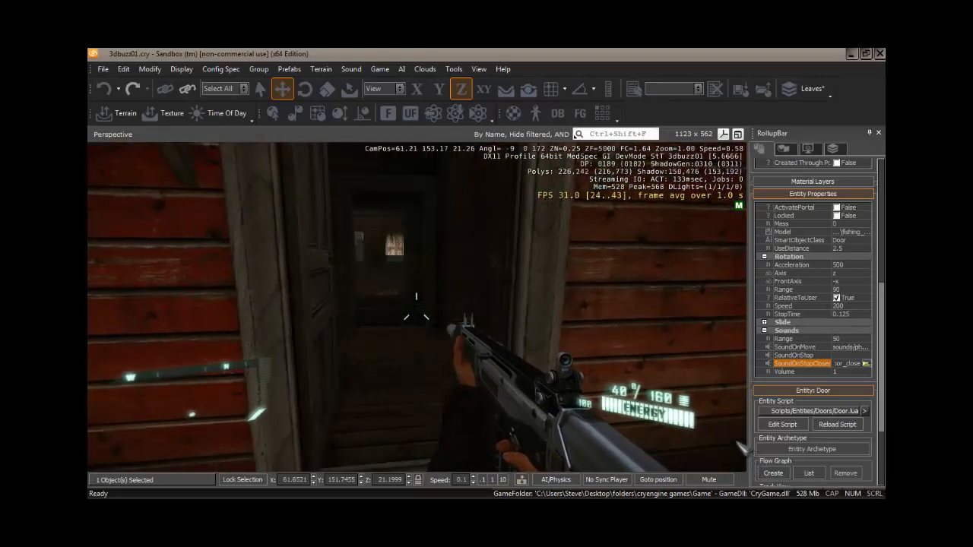
pyautogui.press('w')
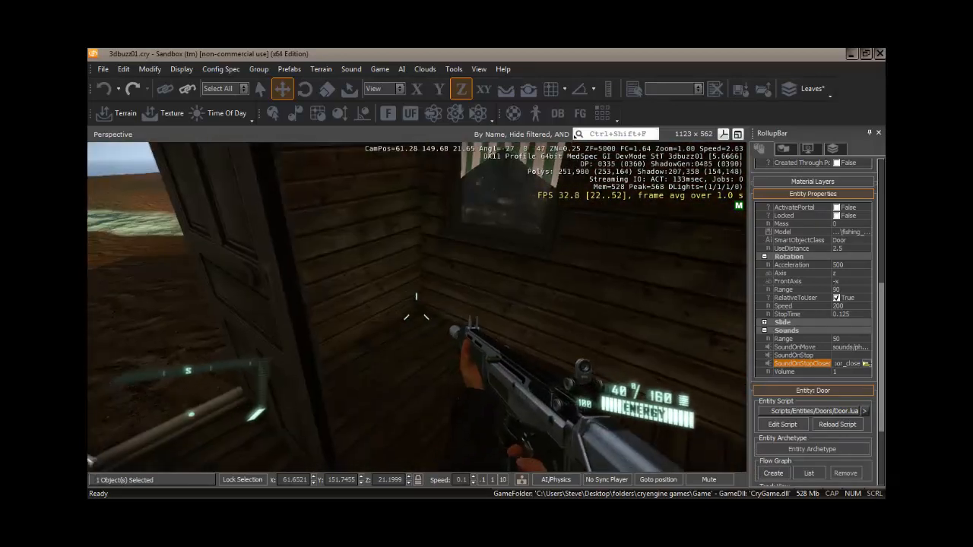
pyautogui.press('f')
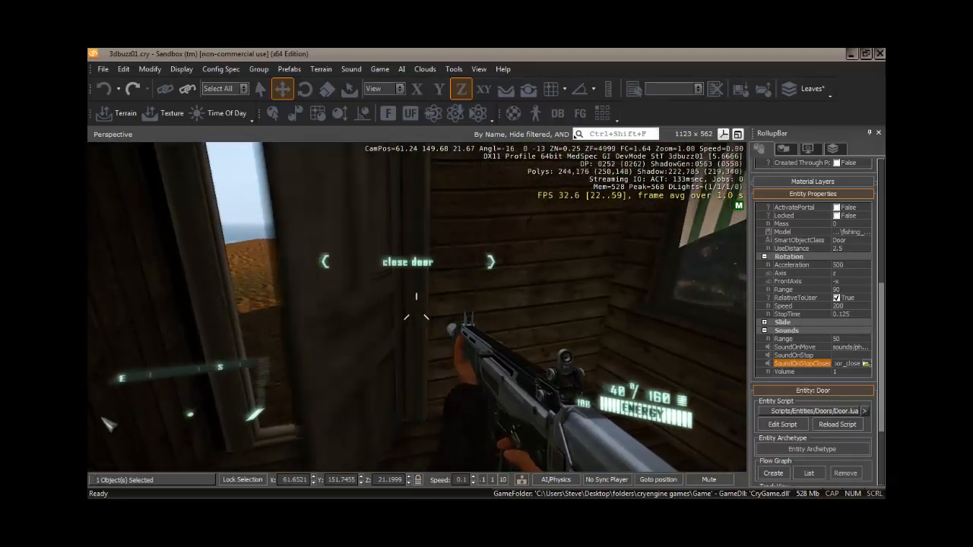
pyautogui.press('s')
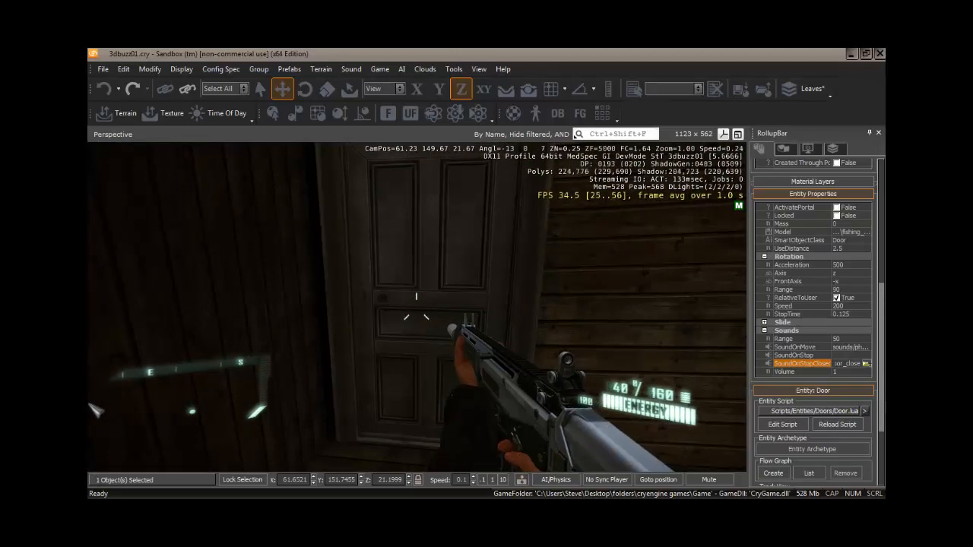
# Reopen the door from inside, walk out of the house and close the door from outside
pyautogui.press('w')
pyautogui.press('f')
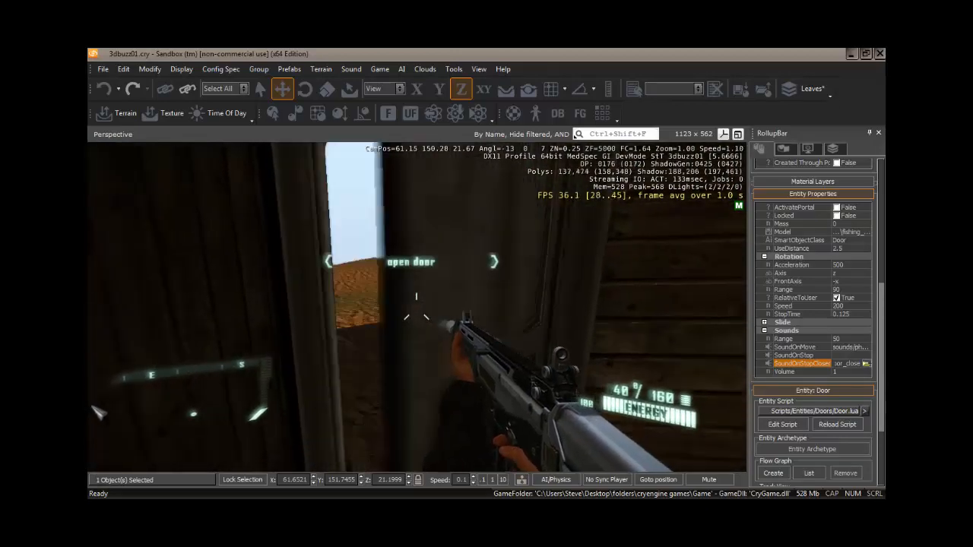
pyautogui.press('w')
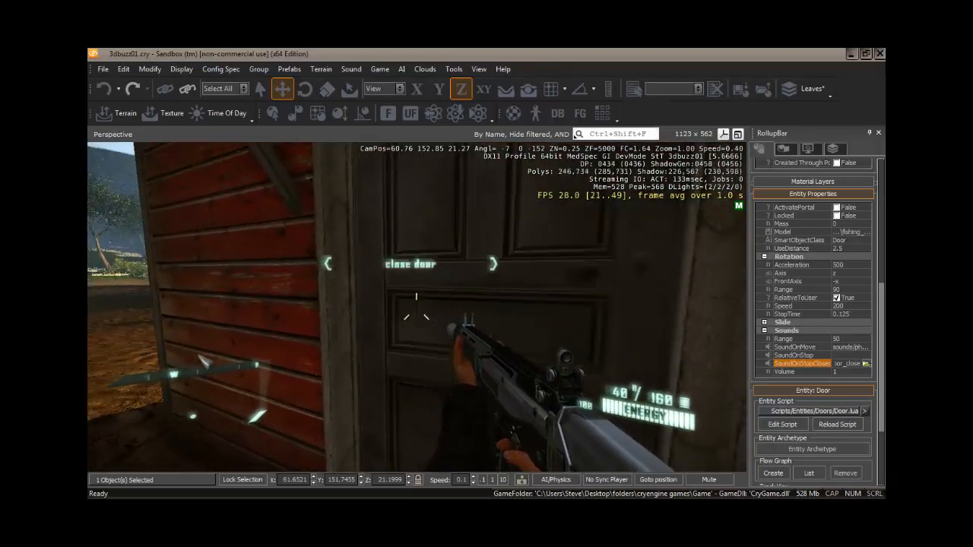
pyautogui.press('f')
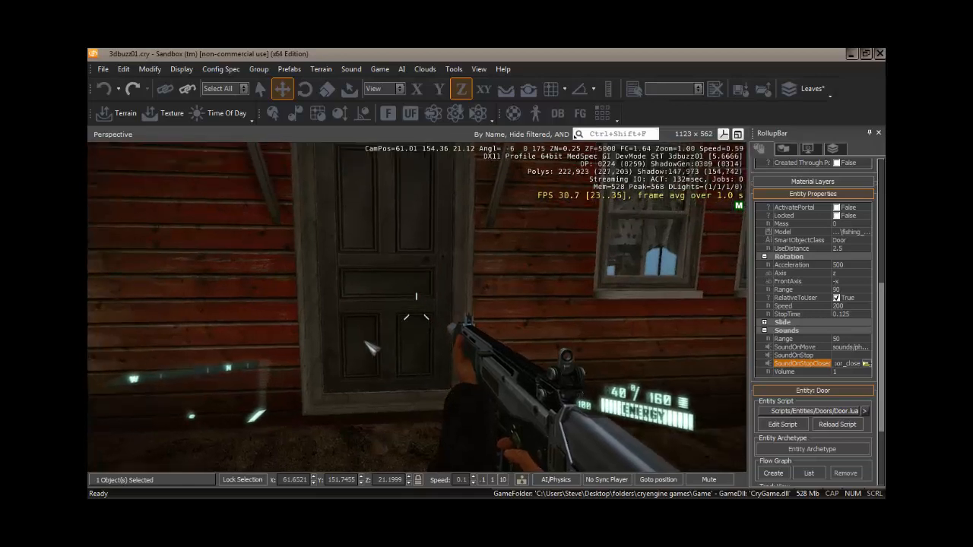
# Exit game mode and fly the camera at speed 1 from the fishing house to an overview of the cliffs and bay
pyautogui.hotkey('ctrl', 'g')
pyautogui.moveTo(507, 349); pyautogui.dragTo(504, 349, button='right')
pyautogui.press('s')
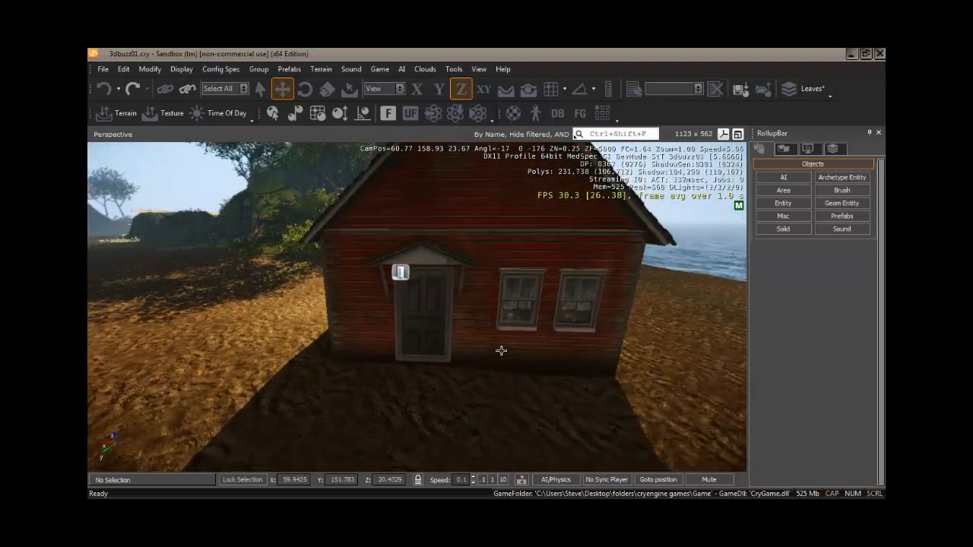
pyautogui.moveTo(305, 369); pyautogui.dragTo(293, 367, button='right')
pyautogui.press('w')
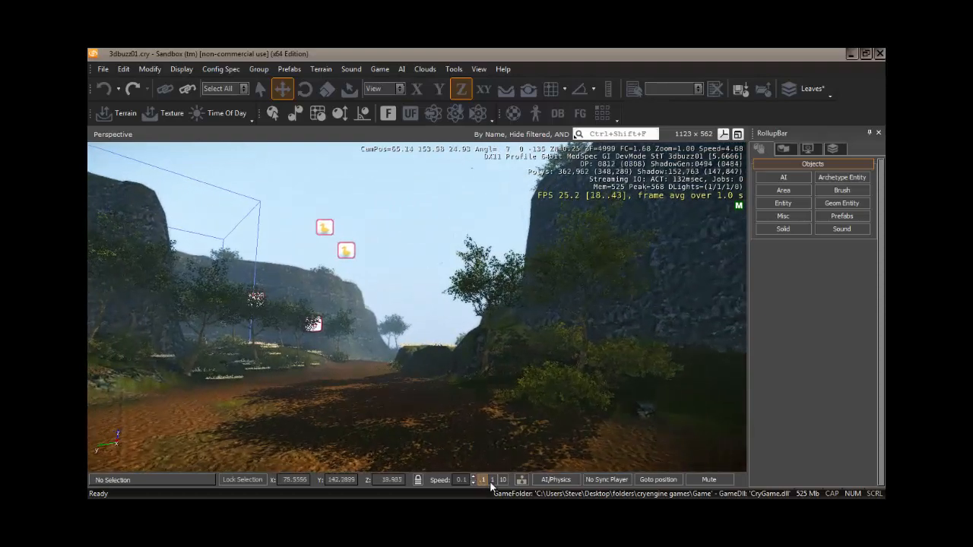
pyautogui.press('w')
pyautogui.moveTo(357, 373)
pyautogui.mouseDown(button='right')
pyautogui.moveTo(319, 375)
pyautogui.moveTo(363, 380)
pyautogui.moveTo(358, 371)
pyautogui.moveTo(369, 371)
pyautogui.moveTo(344, 378)
pyautogui.moveTo(357, 373)
pyautogui.mouseUp(button='right')
pyautogui.press('w')
pyautogui.press('w')
pyautogui.hotkey('shift', 's')
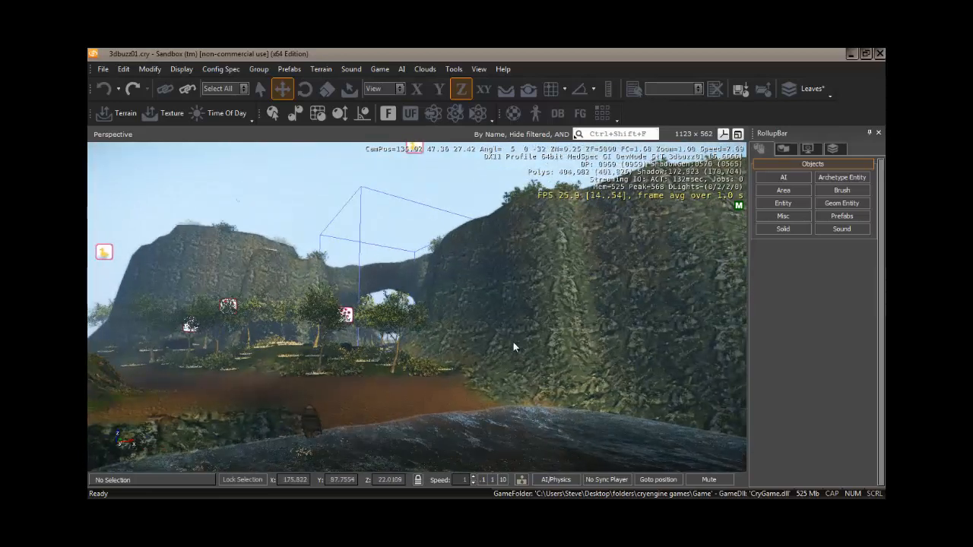
# Open the Asset Browser, limit its databases to Models only and search for rock
pyautogui.click(601, 113)
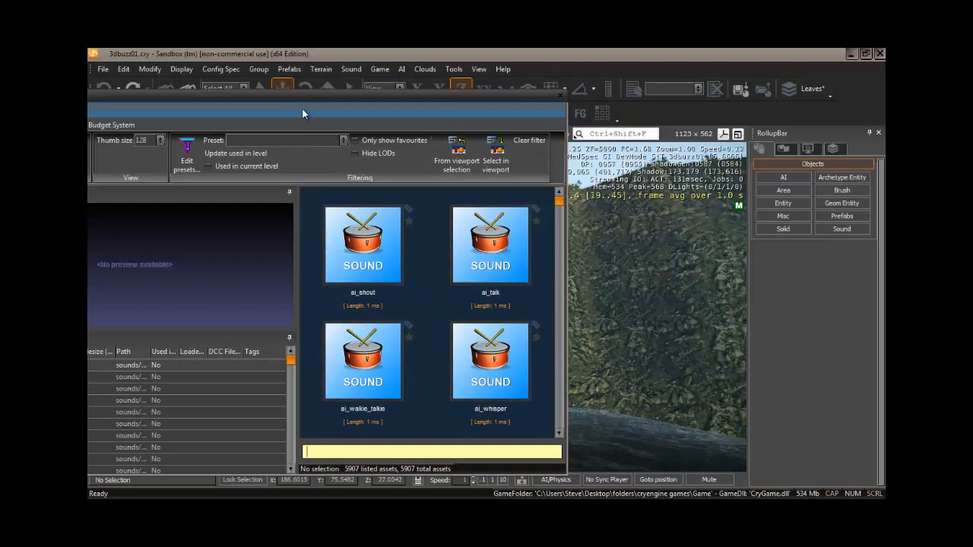
pyautogui.moveTo(296, 100); pyautogui.dragTo(341, 75)
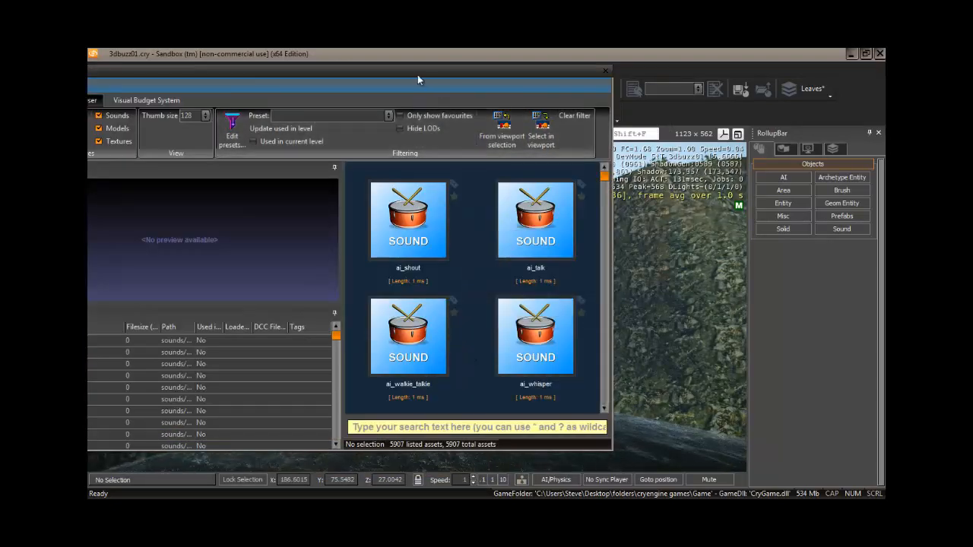
pyautogui.moveTo(415, 68); pyautogui.dragTo(473, 97)
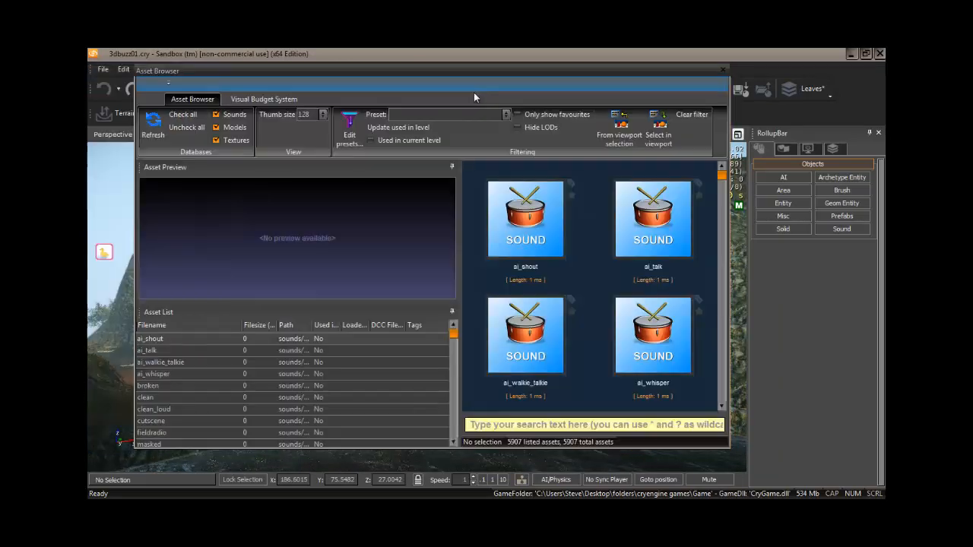
pyautogui.click(215, 114)
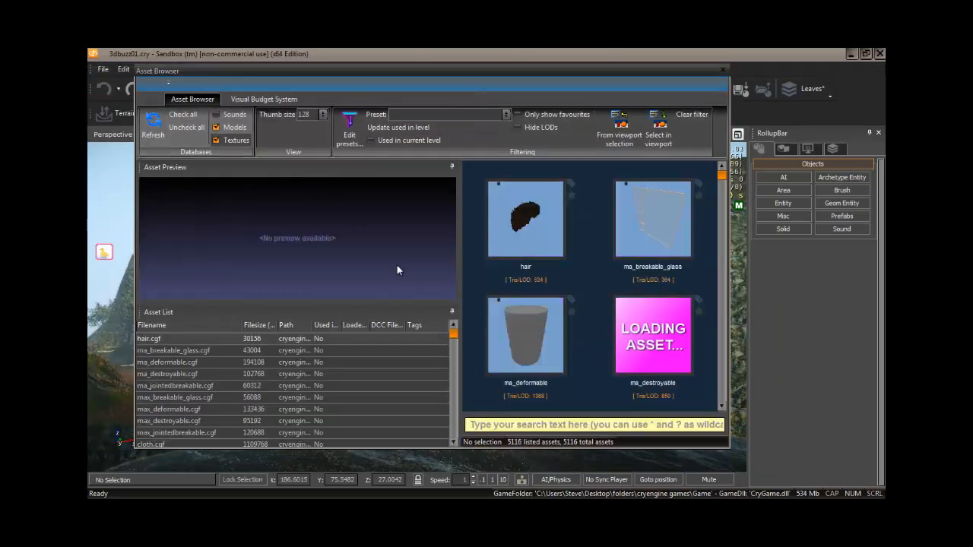
pyautogui.click(216, 139)
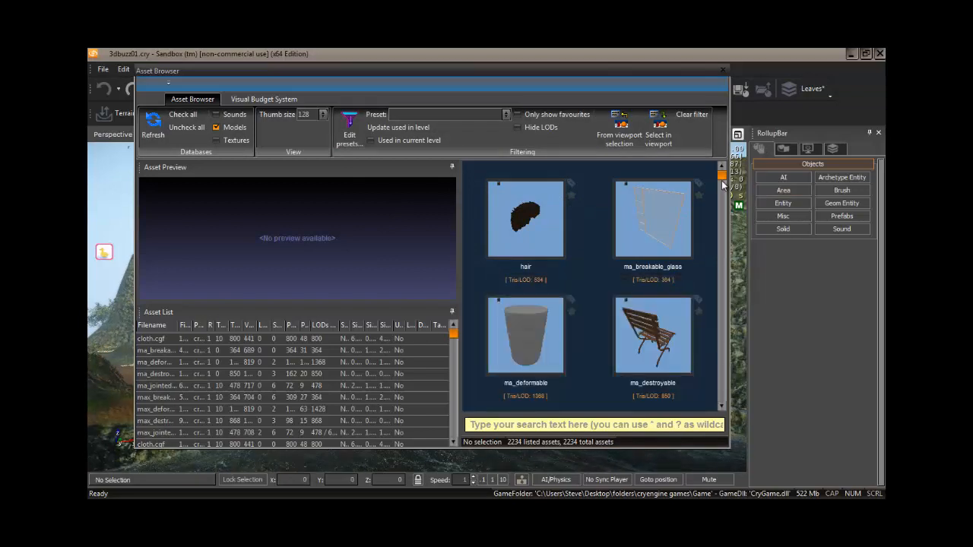
pyautogui.click(583, 426)
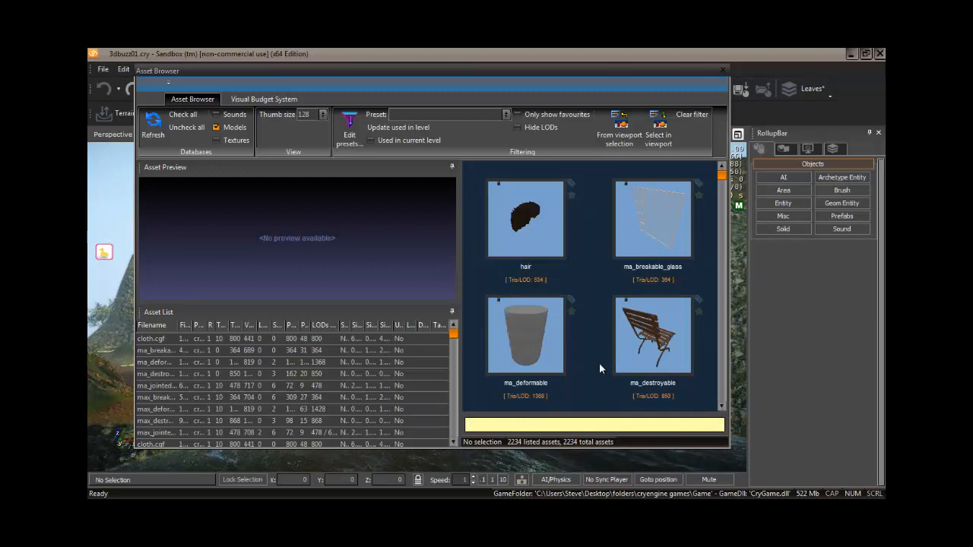
pyautogui.write('rock')
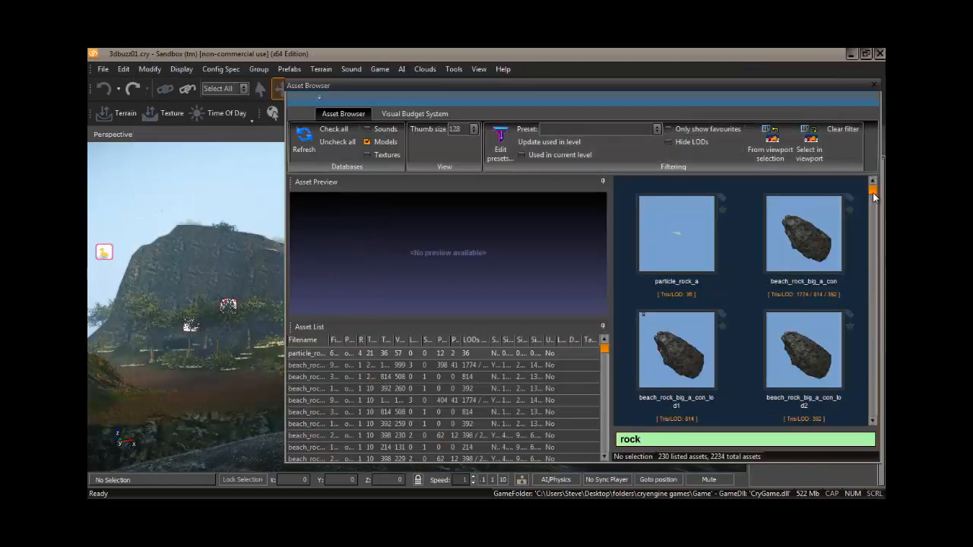
# Browse the first beach rock models and examine the tall cliff behind the trees as a spot for rocks
pyautogui.moveTo(873, 190); pyautogui.dragTo(873, 189)
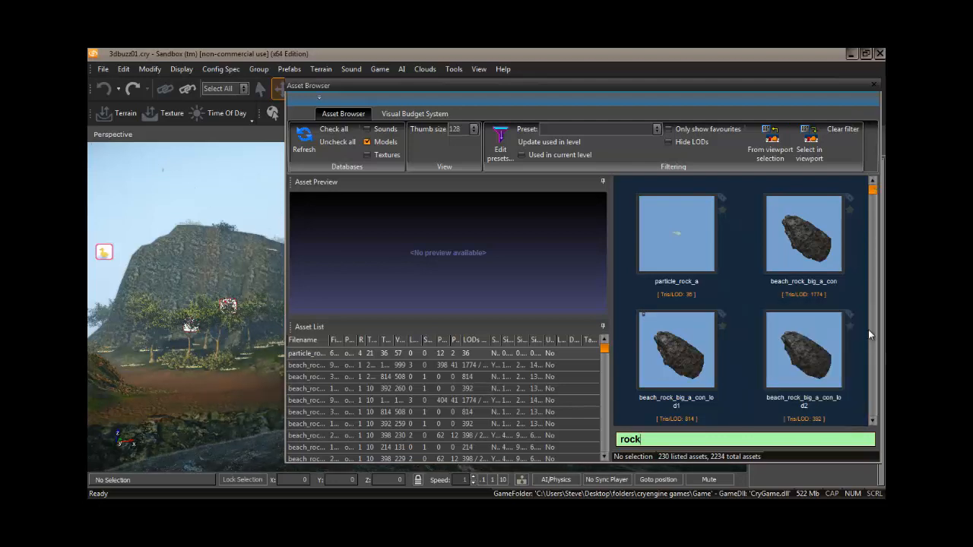
pyautogui.click(872, 420)
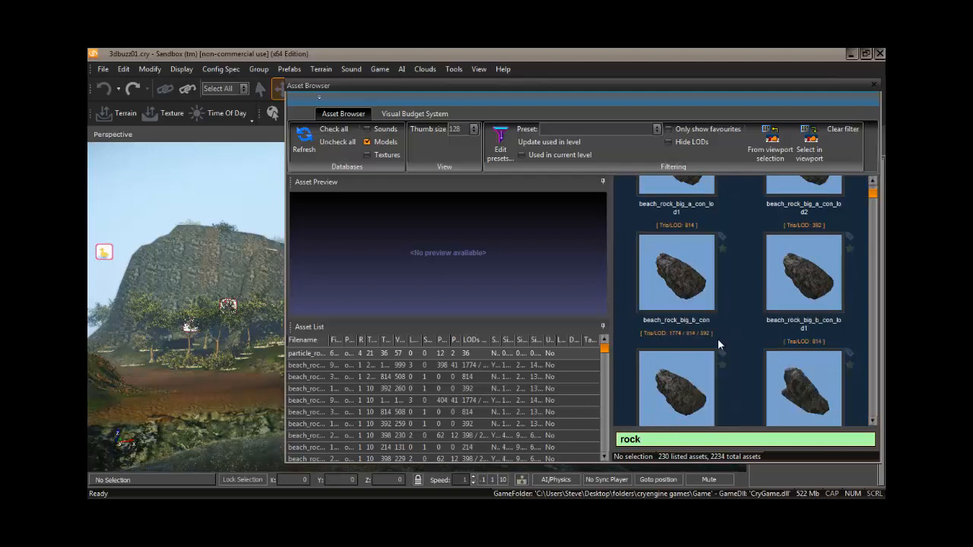
pyautogui.click(873, 421)
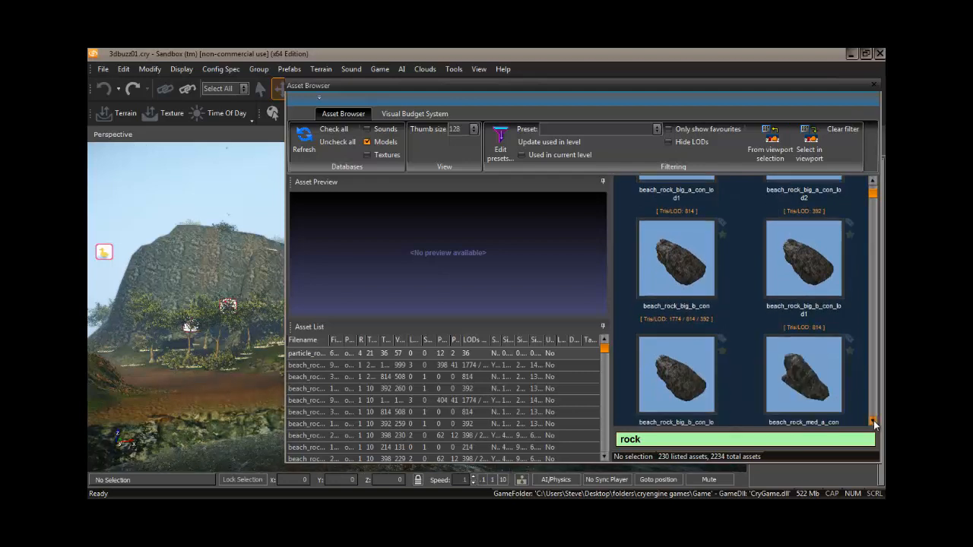
pyautogui.click(872, 421)
pyautogui.moveTo(713, 365)
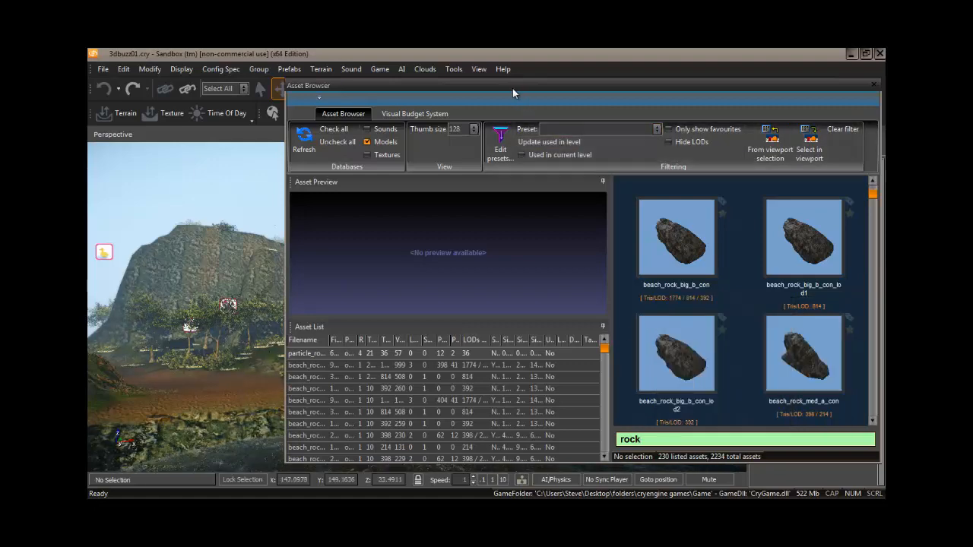
pyautogui.moveTo(506, 83); pyautogui.dragTo(789, 111)
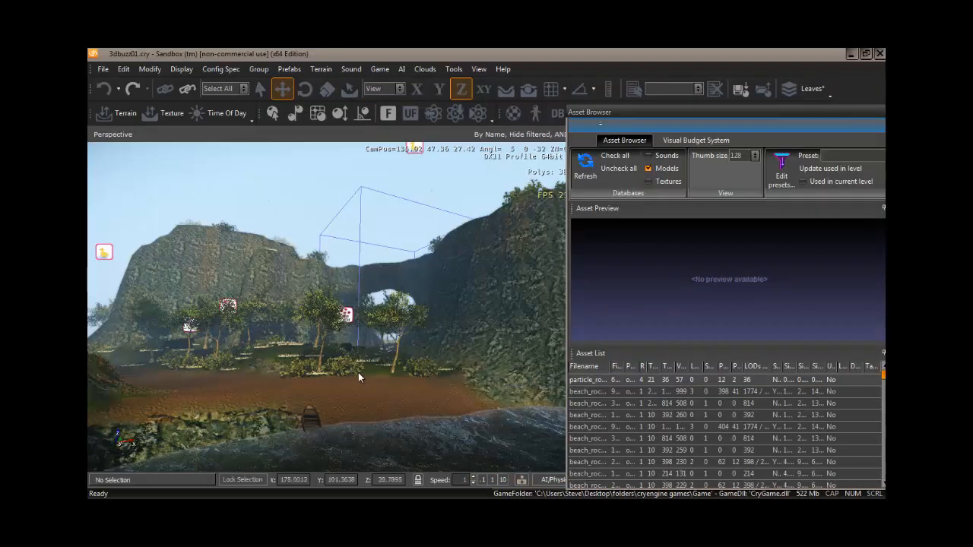
pyautogui.moveTo(322, 372); pyautogui.dragTo(325, 371, button='right')
pyautogui.press('w')
pyautogui.press('w')
pyautogui.press('a')
pyautogui.press('s')
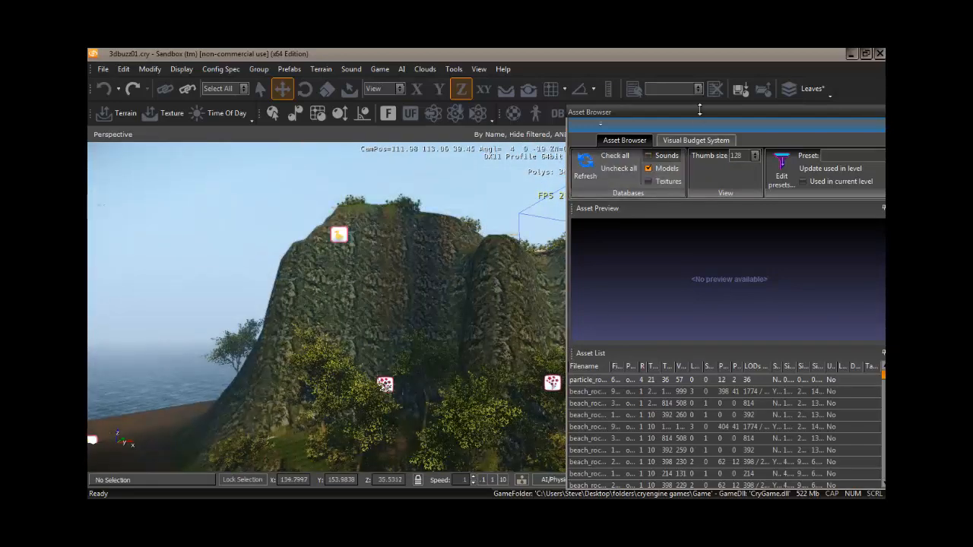
# Try searching the model assets for cliff and restore the rock search
pyautogui.moveTo(695, 109); pyautogui.dragTo(365, 108)
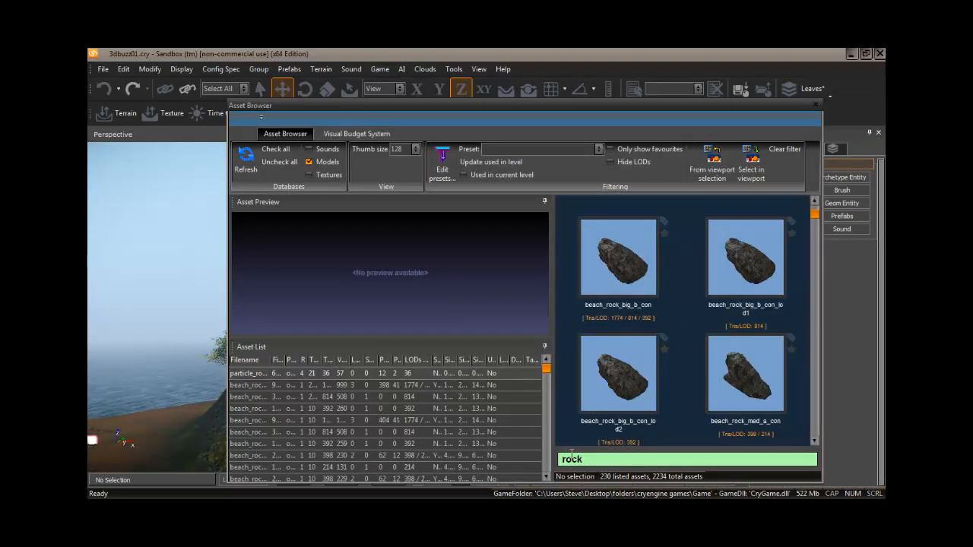
pyautogui.write('cliff')
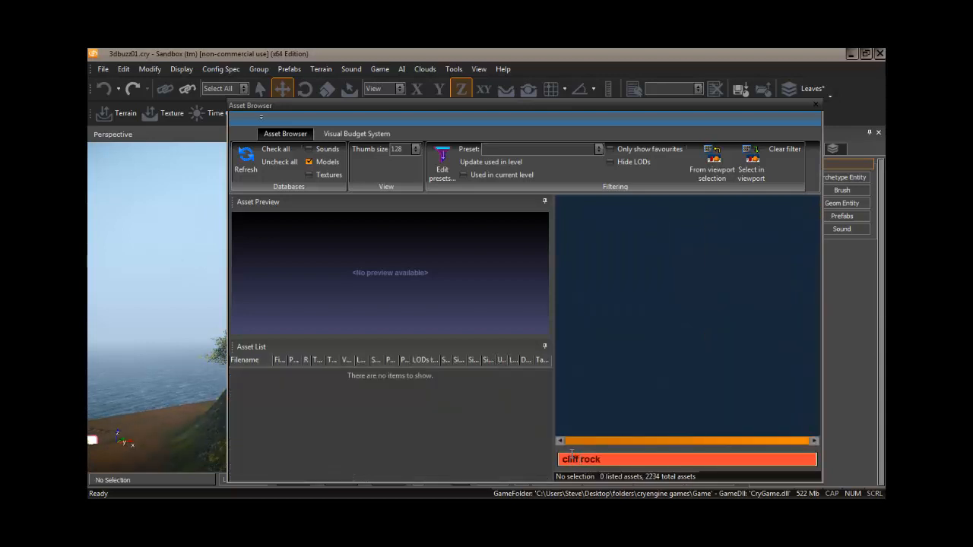
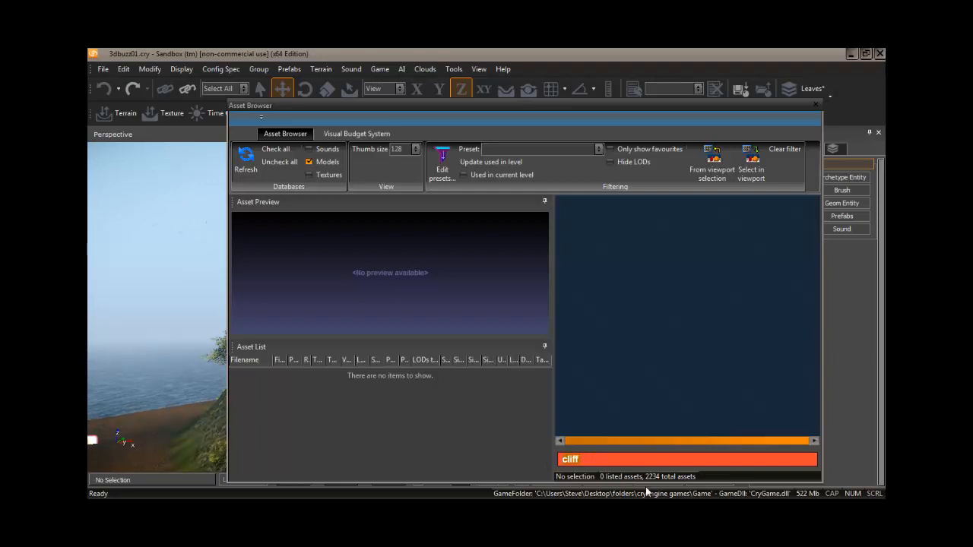
pyautogui.write('rock')
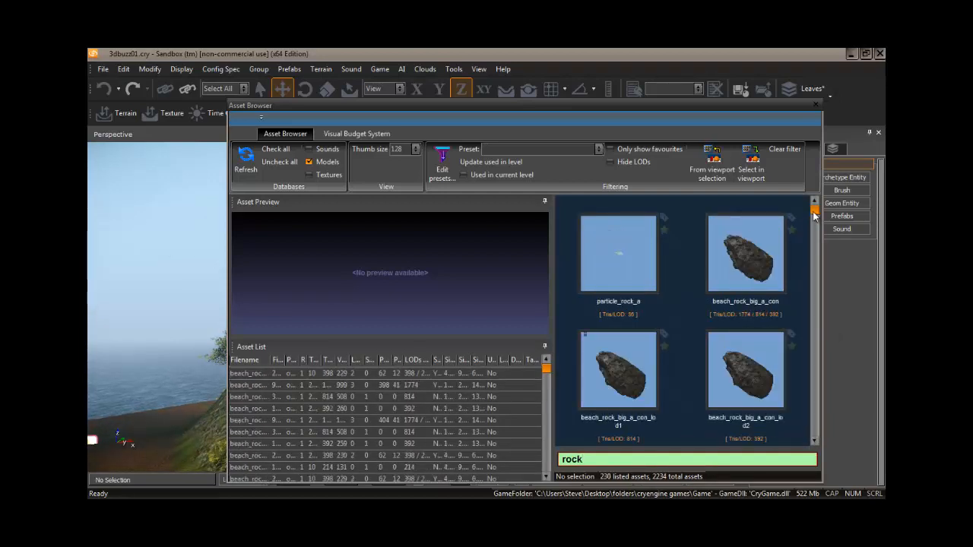
# Browse the beach rock wall and cliff rock models in the search results to compare their shapes
pyautogui.moveTo(813, 216); pyautogui.dragTo(816, 233)
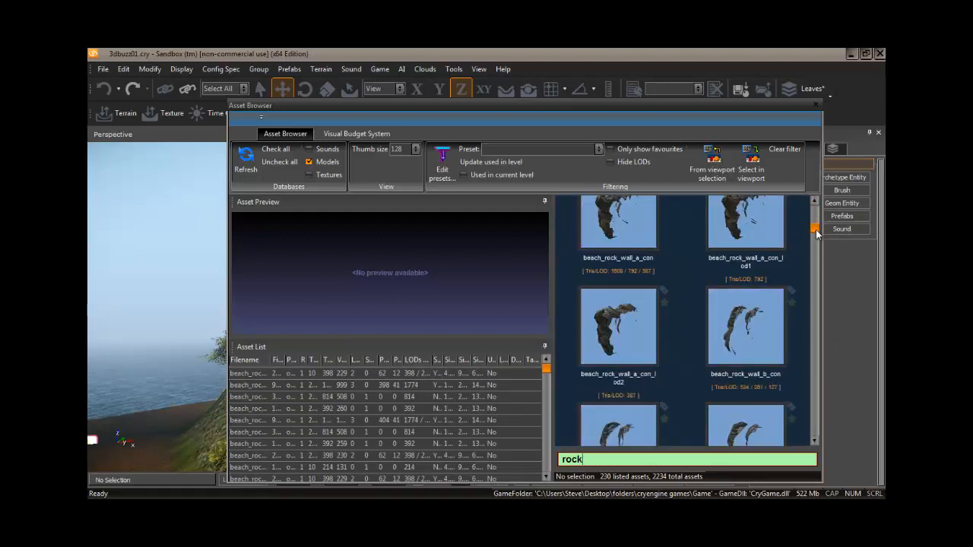
pyautogui.scroll(1, 814, 233)
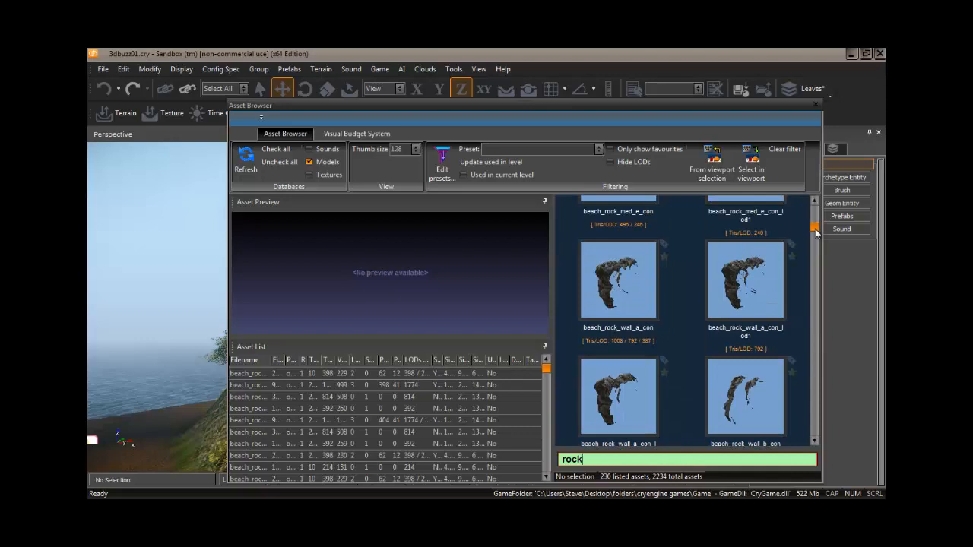
pyautogui.scroll(1, 814, 231)
pyautogui.scroll(-1, 815, 231)
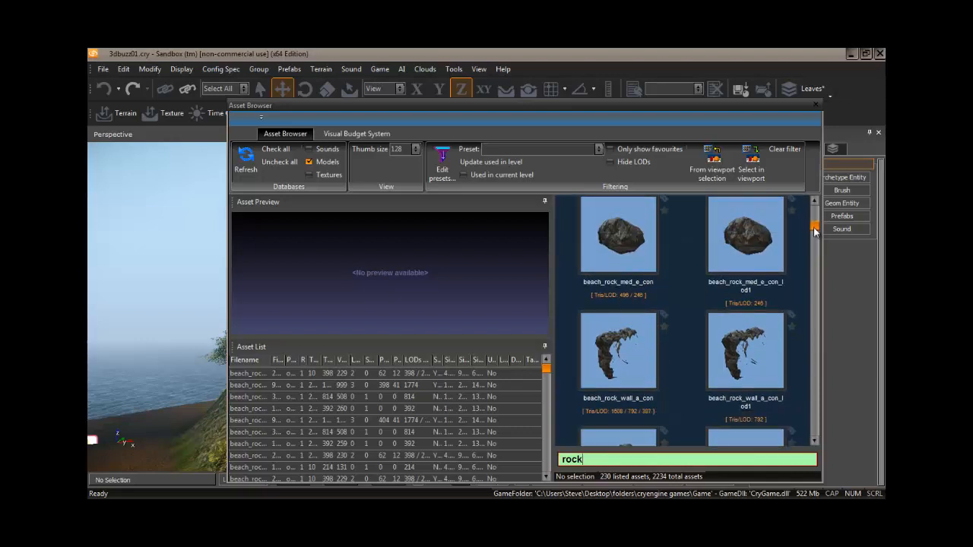
pyautogui.moveTo(815, 231); pyautogui.dragTo(815, 238)
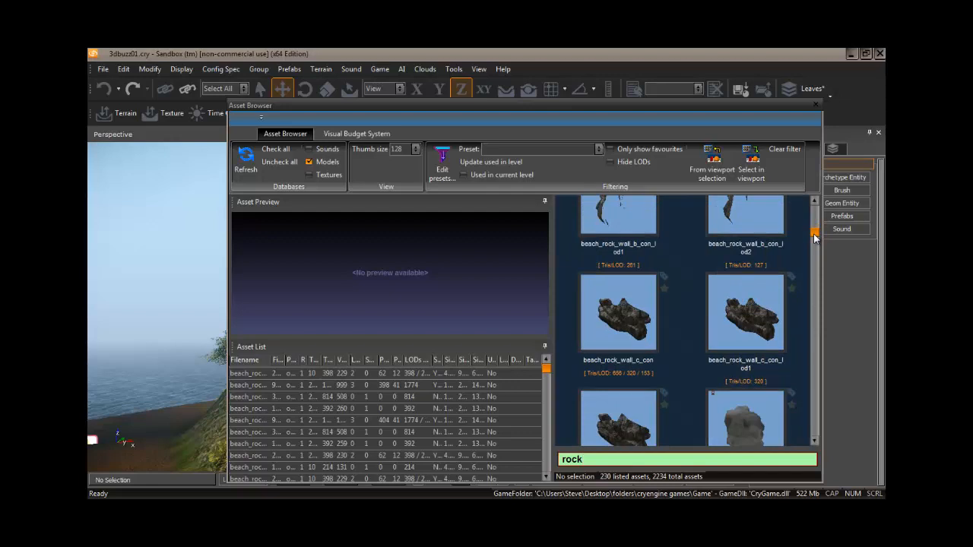
pyautogui.moveTo(815, 238)
pyautogui.mouseDown()
pyautogui.moveTo(815, 247)
pyautogui.moveTo(812, 240)
pyautogui.mouseUp()
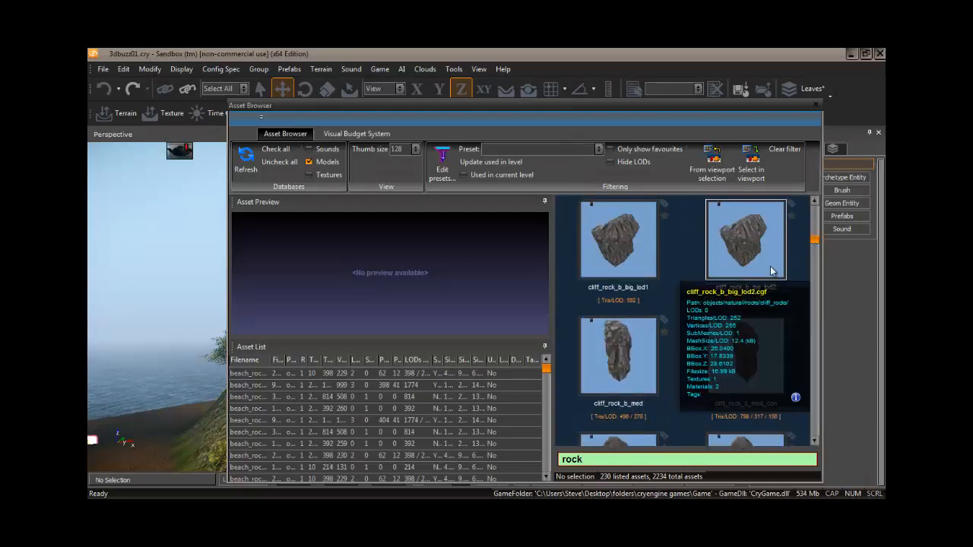
pyautogui.click(815, 203)
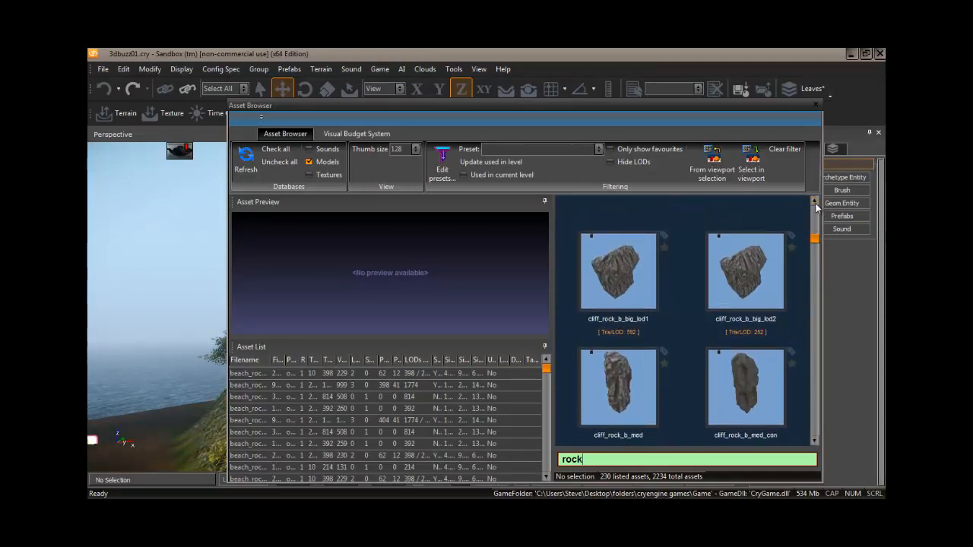
pyautogui.moveTo(816, 239); pyautogui.dragTo(813, 238)
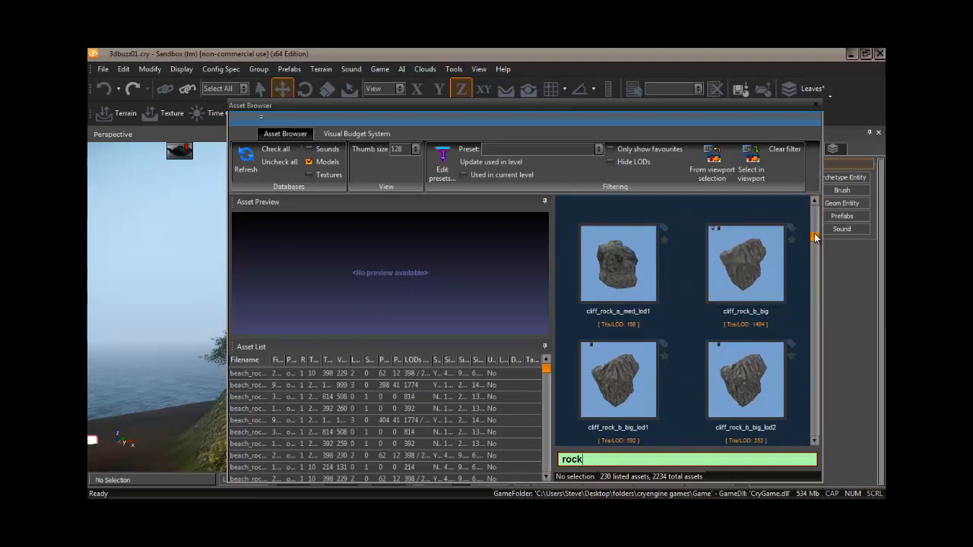
pyautogui.scroll(1, 814, 238)
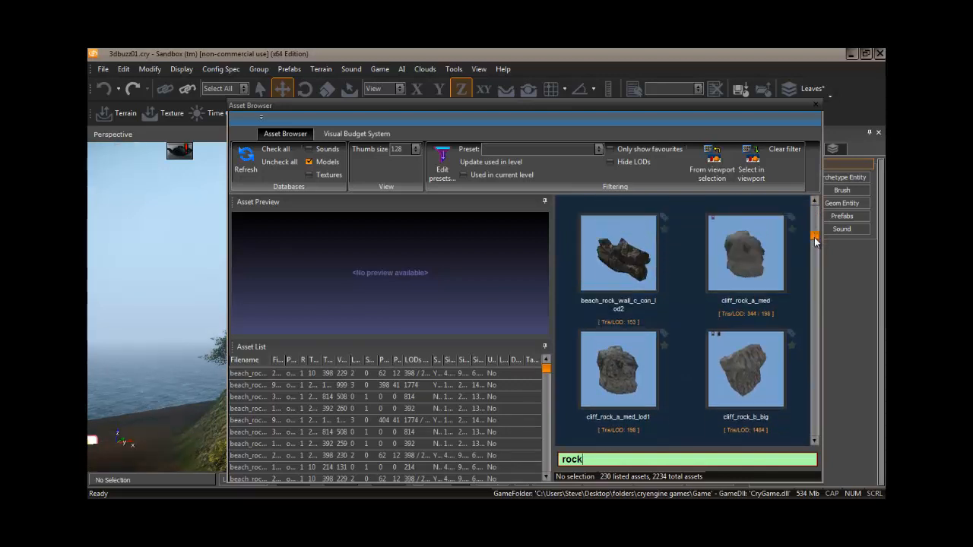
pyautogui.moveTo(814, 239)
pyautogui.mouseDown()
pyautogui.moveTo(817, 251)
pyautogui.moveTo(816, 214)
pyautogui.moveTo(817, 230)
pyautogui.mouseUp()
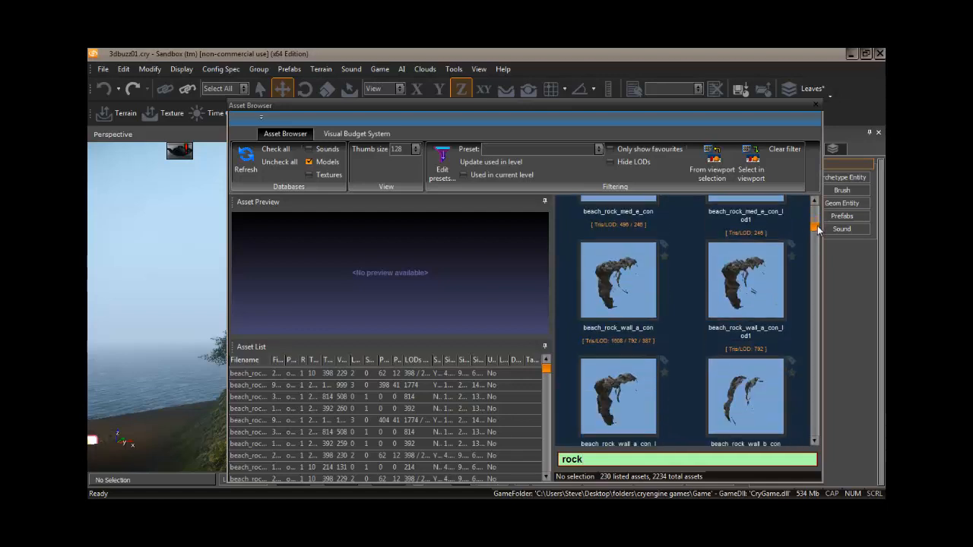
pyautogui.moveTo(616, 288)
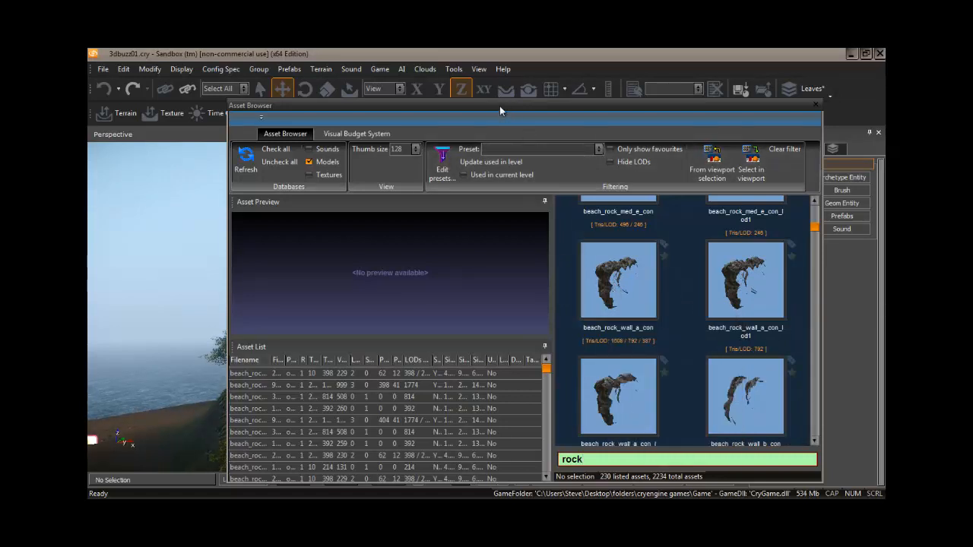
# Enable terrain following, place the beach_rock_wall_a_con_lod2 model at the seaward foot of the cliff and clear the Asset Browser from view
pyautogui.moveTo(499, 106); pyautogui.dragTo(775, 175)
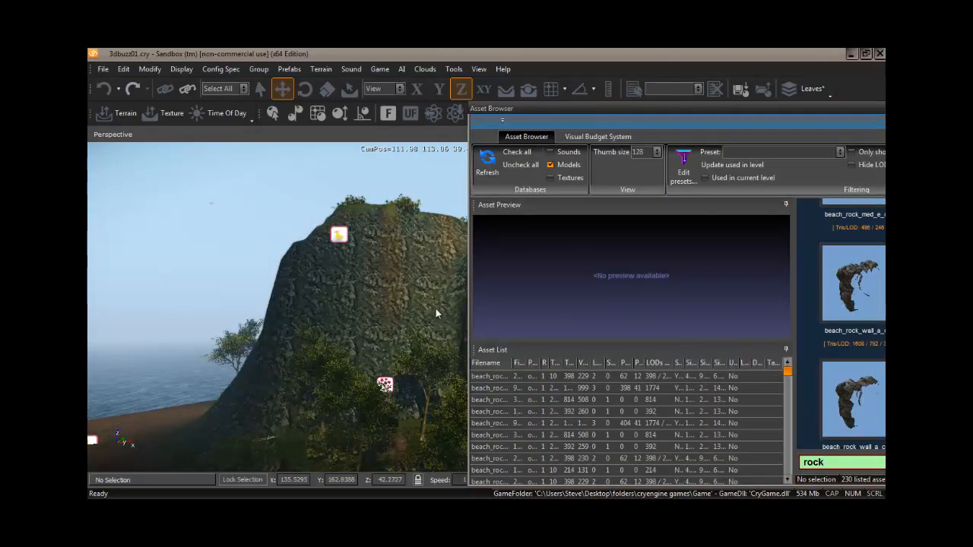
pyautogui.click(505, 92)
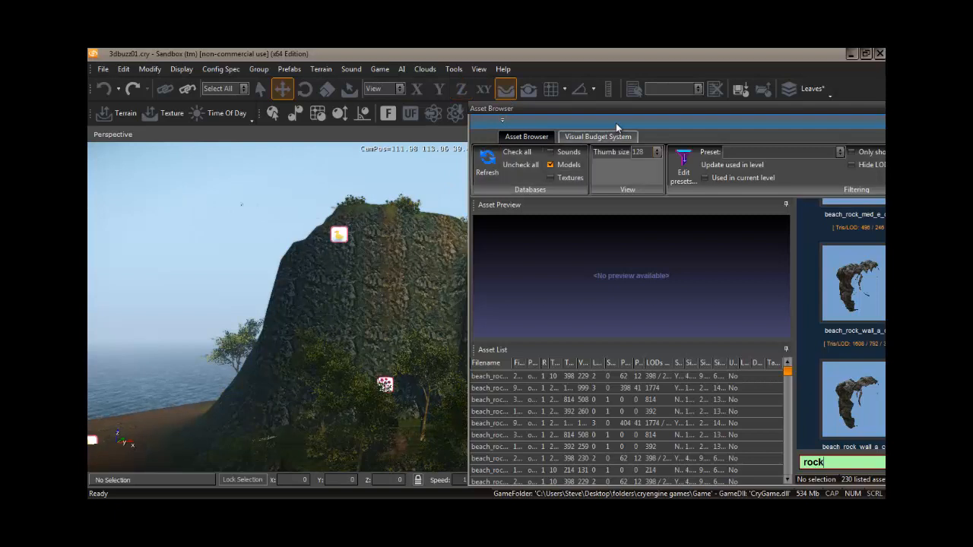
pyautogui.moveTo(616, 114); pyautogui.dragTo(567, 99)
pyautogui.moveTo(804, 382)
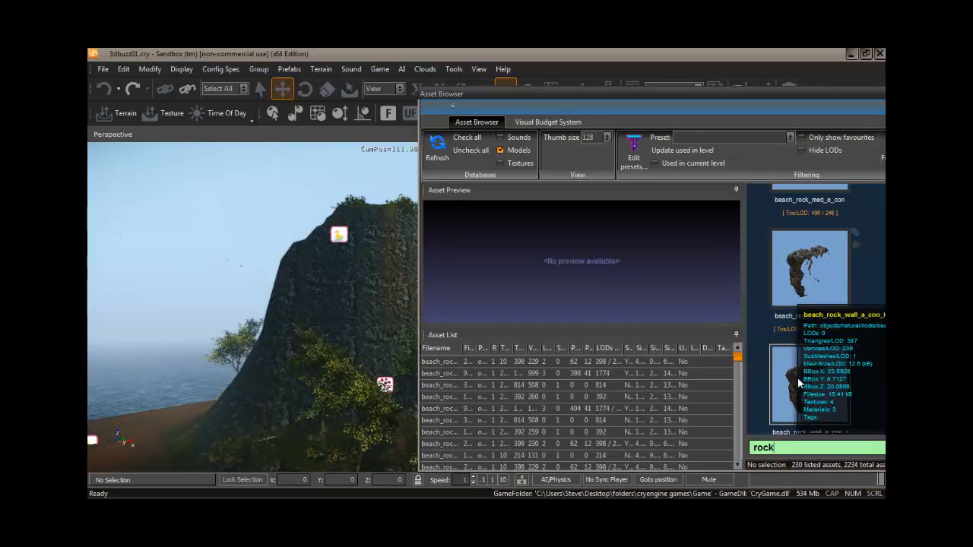
pyautogui.moveTo(798, 387); pyautogui.dragTo(270, 287)
pyautogui.moveTo(264, 342); pyautogui.dragTo(252, 378)
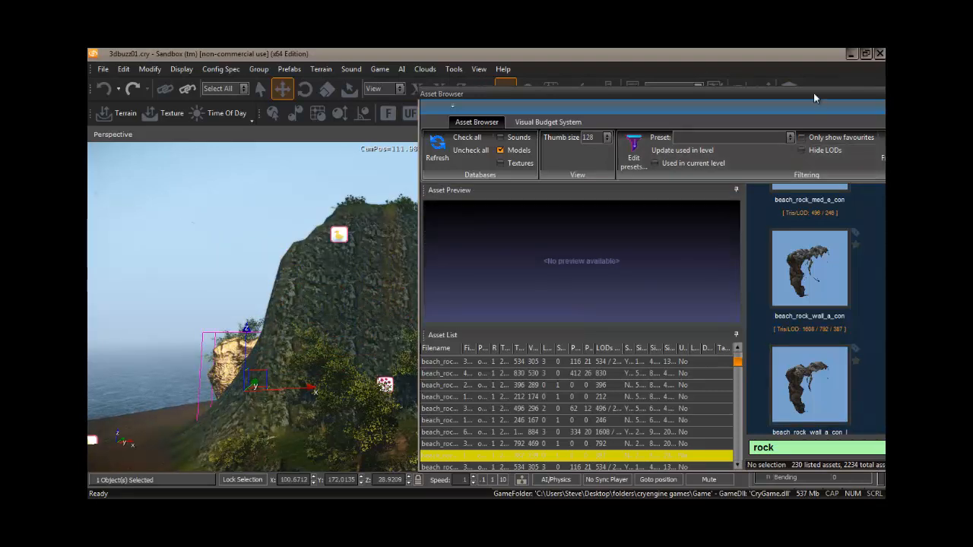
pyautogui.moveTo(813, 92); pyautogui.dragTo(675, 89)
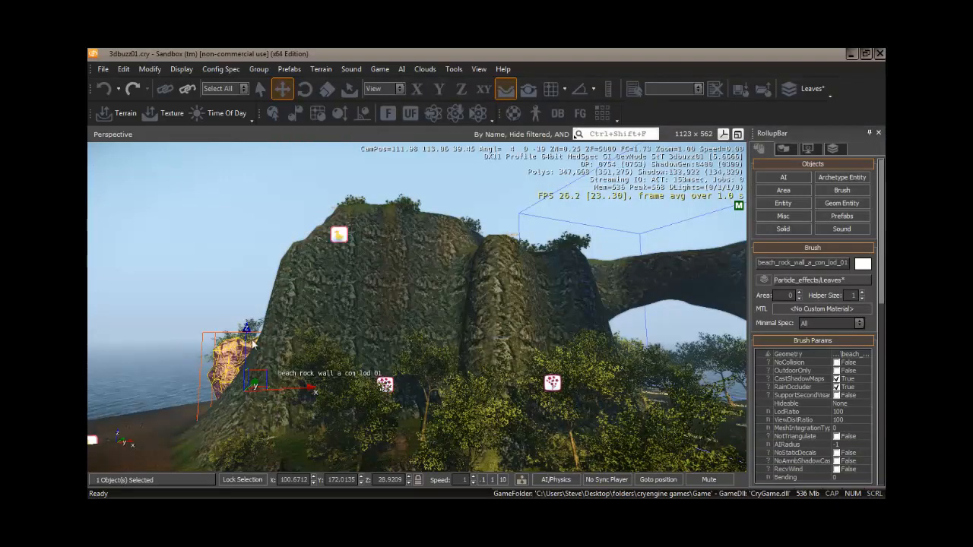
# Raise the beach rock wall model to about Z 47.48 and move it across the cliff to about X 132.02, Y 132.13
pyautogui.moveTo(247, 306); pyautogui.dragTo(251, 226)
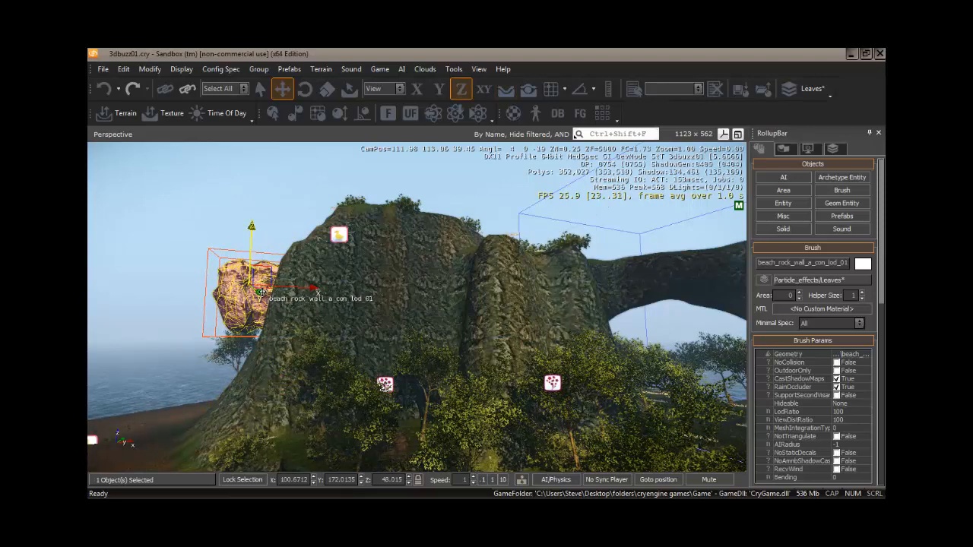
pyautogui.moveTo(261, 291)
pyautogui.mouseDown()
pyautogui.moveTo(262, 280)
pyautogui.moveTo(265, 297)
pyautogui.mouseUp()
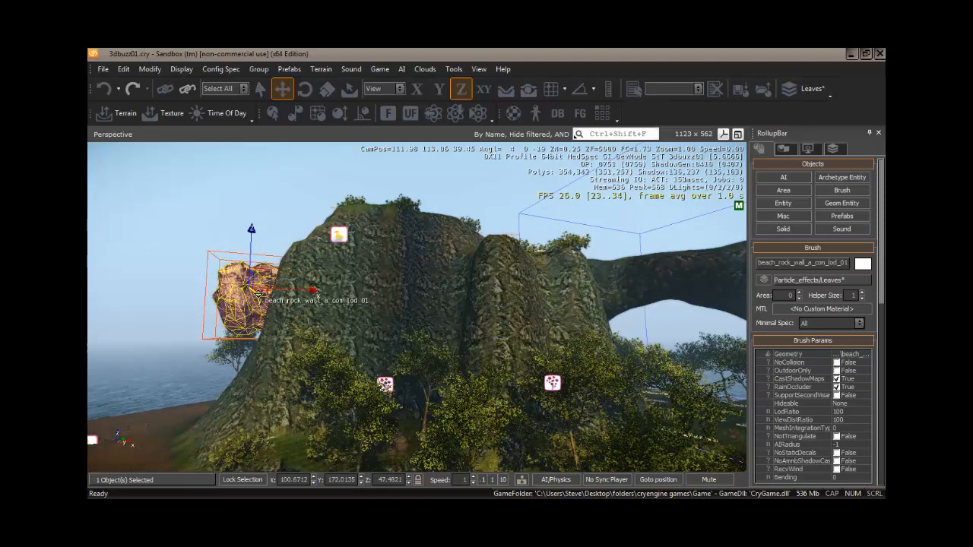
pyautogui.press('2')
pyautogui.moveTo(258, 292); pyautogui.dragTo(575, 297)
pyautogui.press('1')
pyautogui.press('a')
pyautogui.moveTo(447, 387)
pyautogui.mouseDown(button='right')
pyautogui.moveTo(461, 385)
pyautogui.moveTo(452, 386)
pyautogui.mouseUp(button='right')
pyautogui.press('a')
pyautogui.press('w')
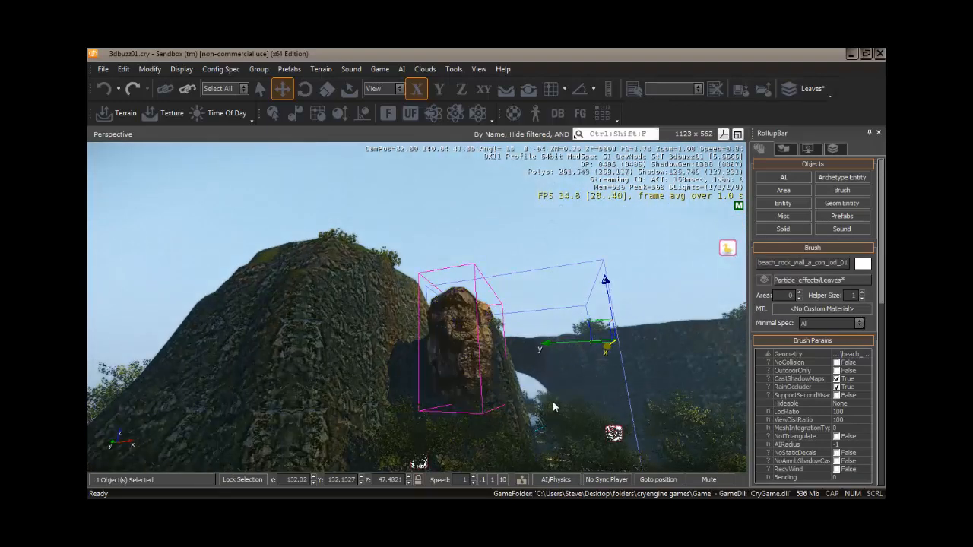
# Push the beach rock wall into the cliff face at about Y 143.82 and rotate it about 6 degrees around its local Z axis
pyautogui.moveTo(543, 347); pyautogui.dragTo(483, 356)
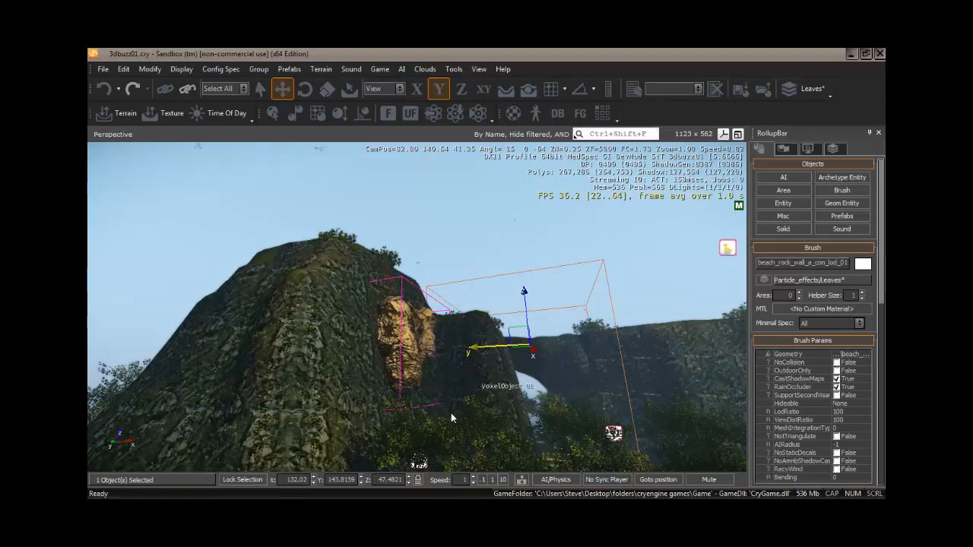
pyautogui.press('d')
pyautogui.moveTo(449, 413); pyautogui.dragTo(448, 411, button='right')
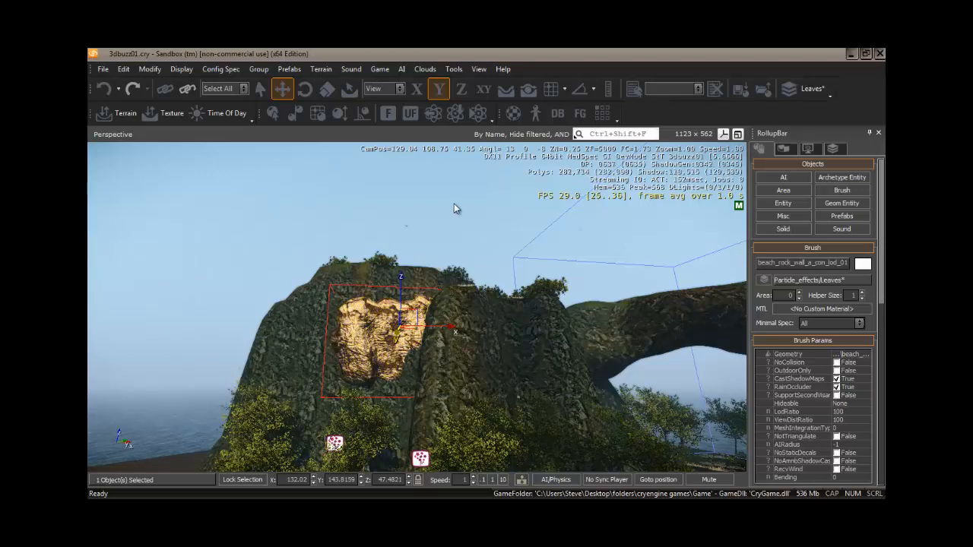
pyautogui.click(304, 89)
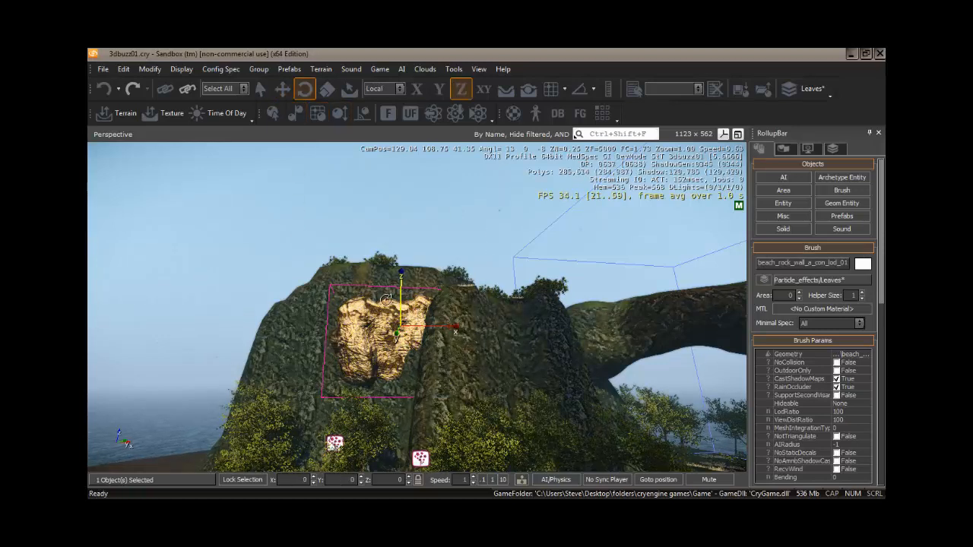
pyautogui.moveTo(378, 295)
pyautogui.mouseDown()
pyautogui.moveTo(417, 239)
pyautogui.moveTo(412, 176)
pyautogui.moveTo(411, 272)
pyautogui.mouseUp()
pyautogui.moveTo(411, 278); pyautogui.dragTo(409, 269)
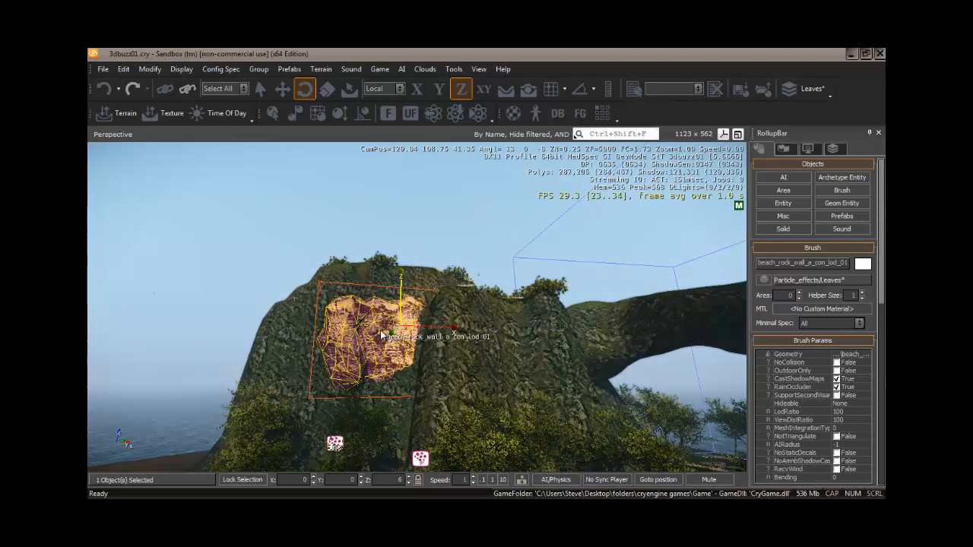
# Delete the beach rock wall model from the cliff face
pyautogui.press('Delete')
pyautogui.click(476, 306)
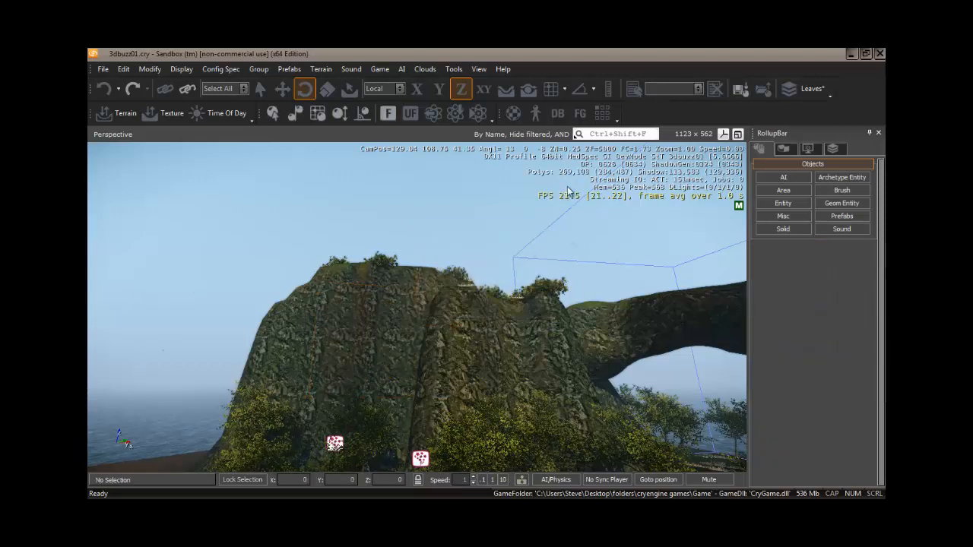
# Open the Asset Browser and search for rock, excluding sounds and textures so that only models are listed
pyautogui.click(602, 113)
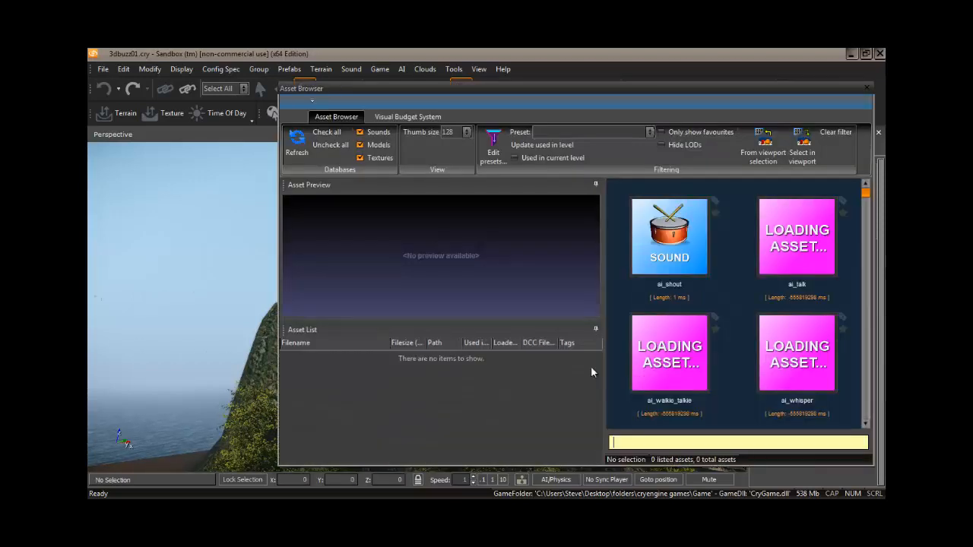
pyautogui.click(670, 440)
pyautogui.write('rock')
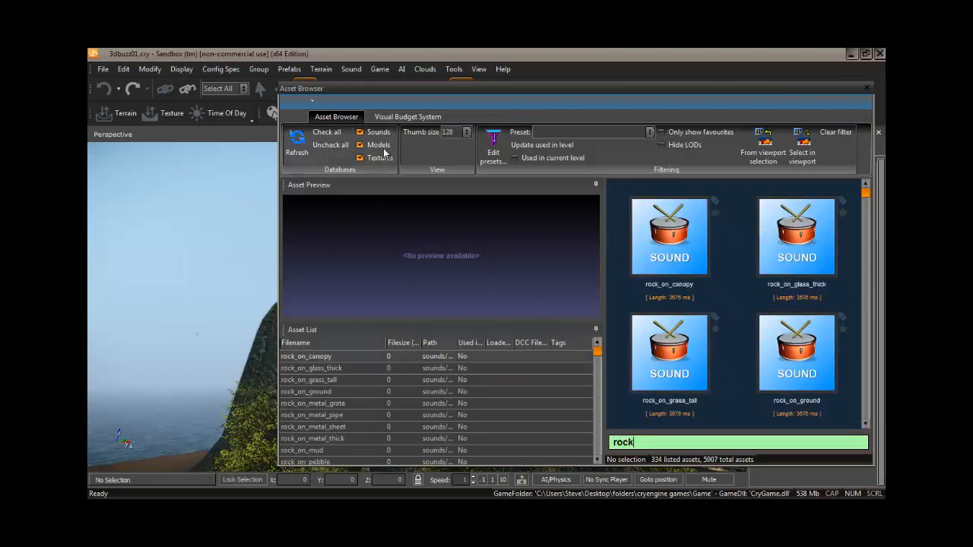
pyautogui.click(360, 132)
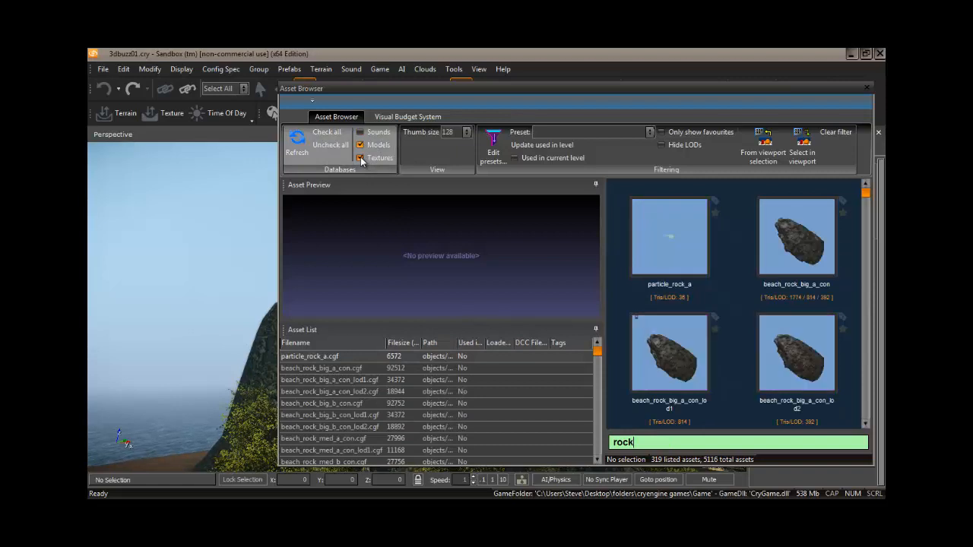
pyautogui.click(360, 158)
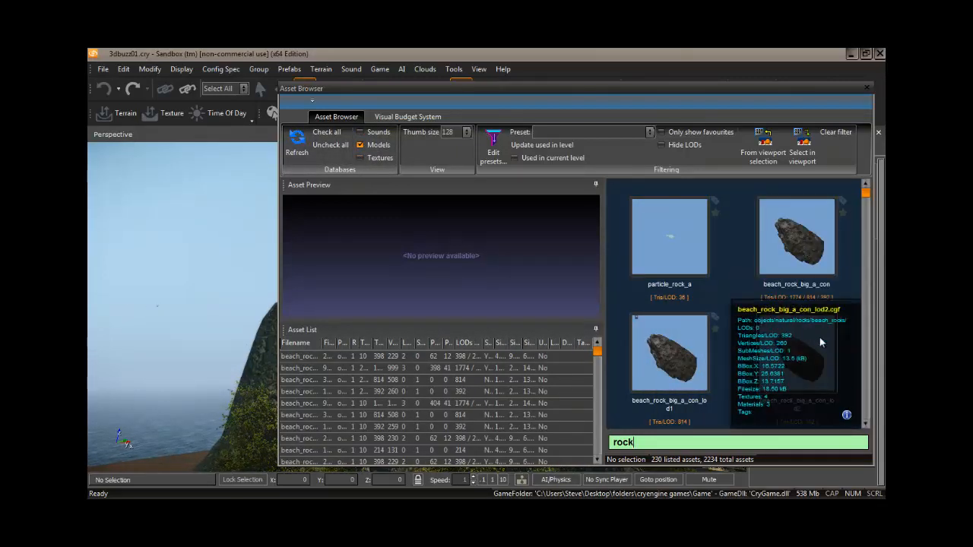
# Enable terrain following, place the beach_rock_big_a_con model on the cliff face and uncover the view of it
pyautogui.click(798, 252)
pyautogui.moveTo(615, 88); pyautogui.dragTo(163, 99)
pyautogui.moveTo(346, 261); pyautogui.dragTo(509, 357)
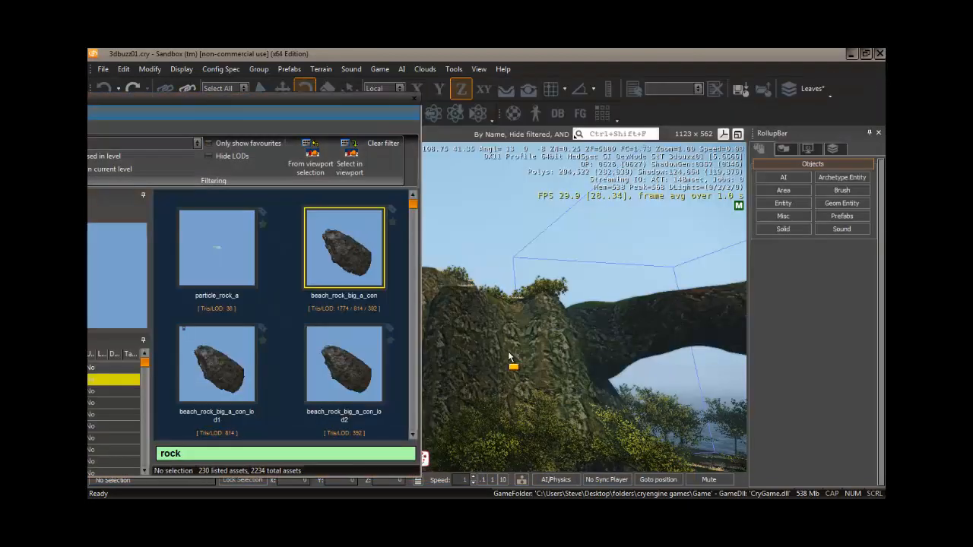
pyautogui.moveTo(354, 282); pyautogui.dragTo(348, 270)
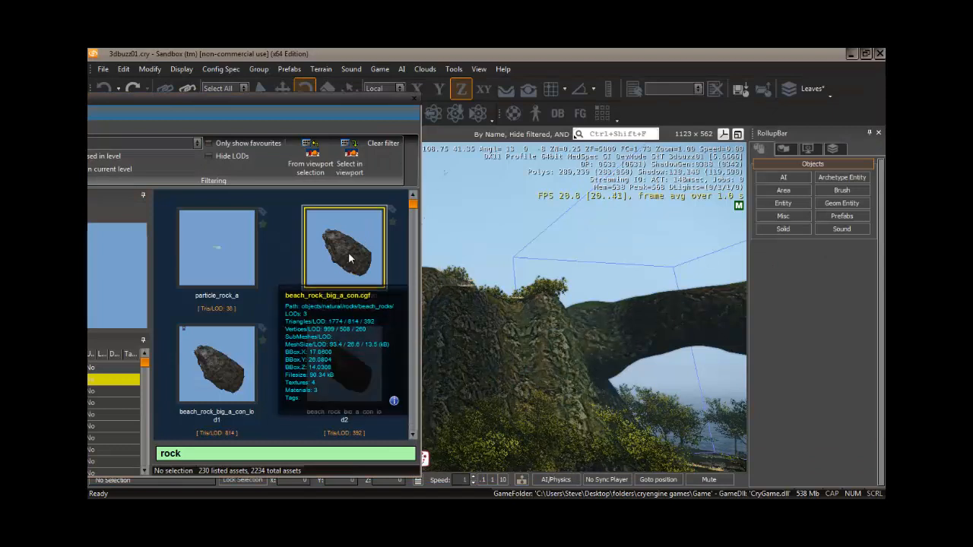
pyautogui.click(347, 255)
pyautogui.click(505, 89)
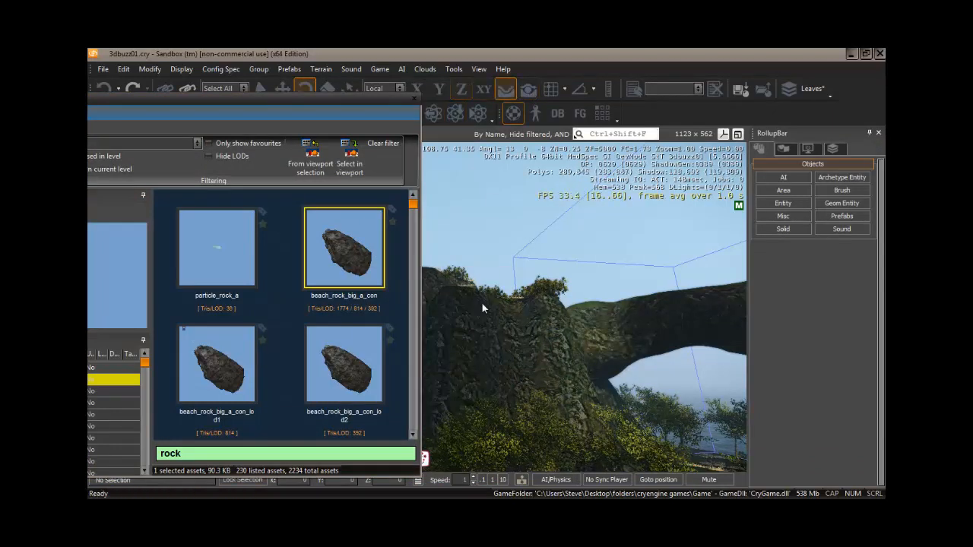
pyautogui.moveTo(345, 258)
pyautogui.mouseDown()
pyautogui.moveTo(452, 328)
pyautogui.moveTo(516, 411)
pyautogui.moveTo(581, 465)
pyautogui.moveTo(462, 380)
pyautogui.mouseUp()
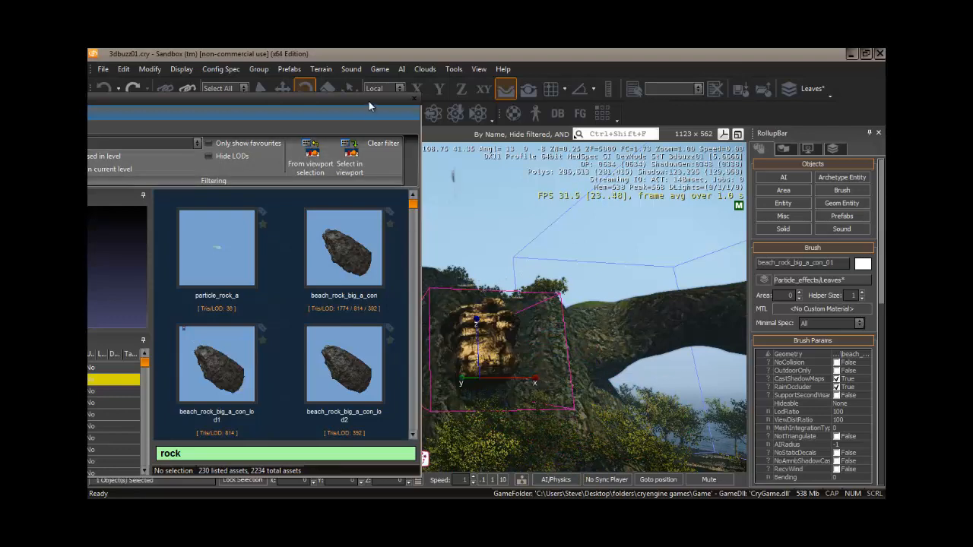
pyautogui.moveTo(339, 96); pyautogui.dragTo(258, 95)
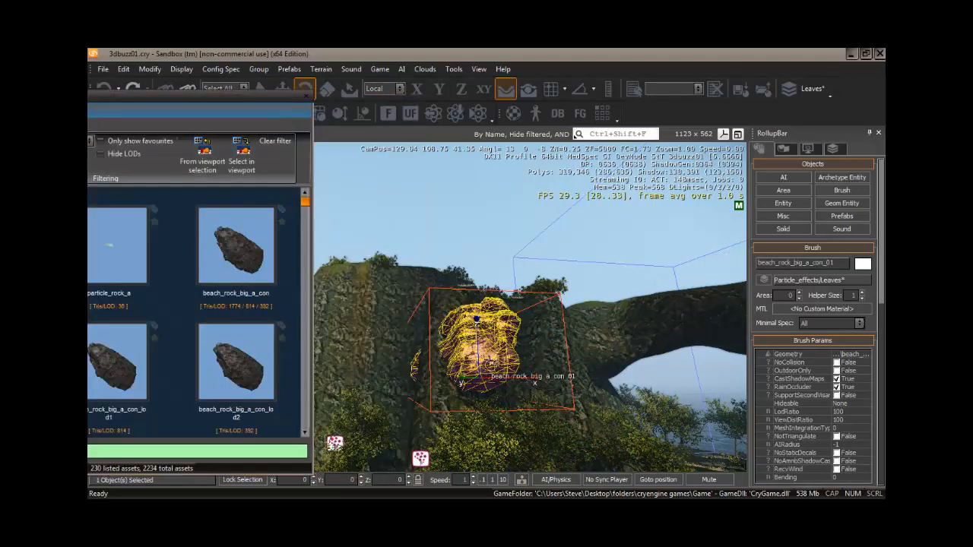
# Move the beach rock into the crevice of the cliff at about X 138.5, Y 157.07
pyautogui.click(282, 88)
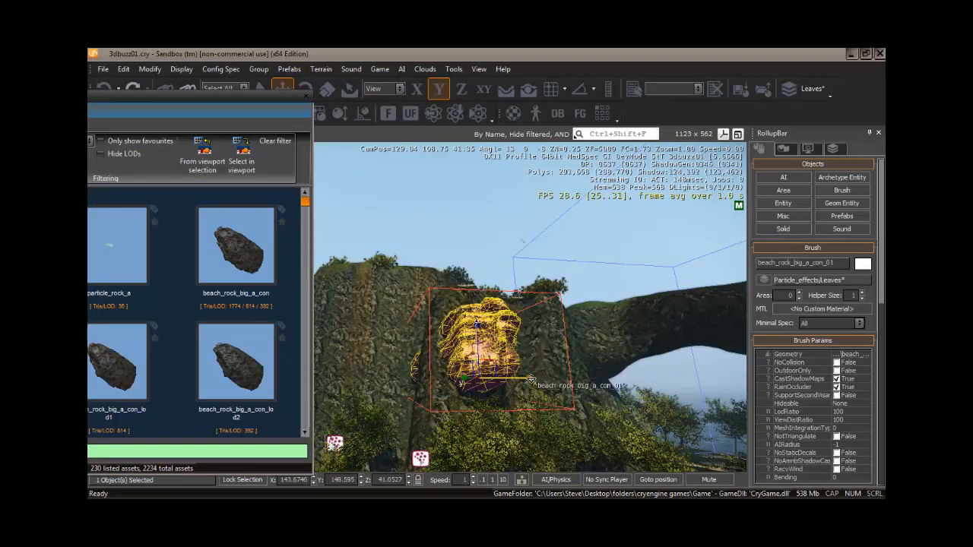
pyautogui.moveTo(529, 379); pyautogui.dragTo(493, 378)
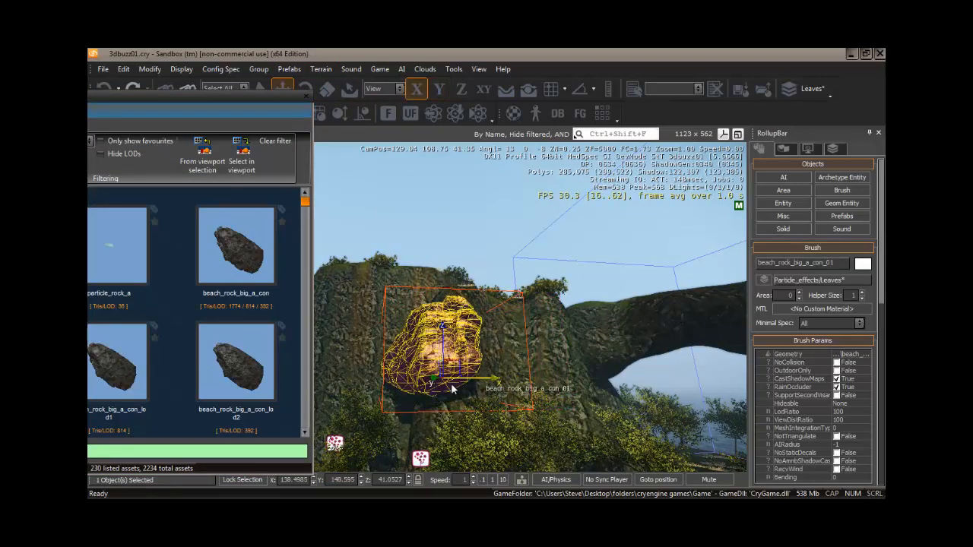
pyautogui.moveTo(431, 378); pyautogui.dragTo(422, 375)
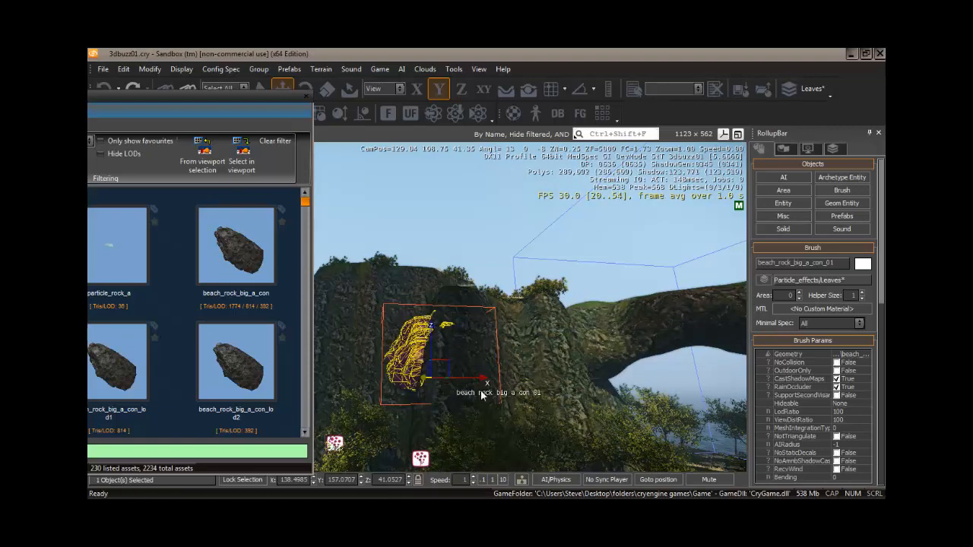
# Find the cliff_rock_neutral_big_a_con model, place it on the cliff beside the beach rock with terrain following, and close the Asset Browser
pyautogui.moveTo(493, 404)
pyautogui.mouseDown(button='right')
pyautogui.moveTo(495, 393)
pyautogui.moveTo(521, 395)
pyautogui.moveTo(477, 396)
pyautogui.moveTo(516, 397)
pyautogui.moveTo(490, 390)
pyautogui.mouseUp(button='right')
pyautogui.moveTo(232, 95); pyautogui.dragTo(483, 98)
pyautogui.moveTo(557, 209); pyautogui.dragTo(557, 270)
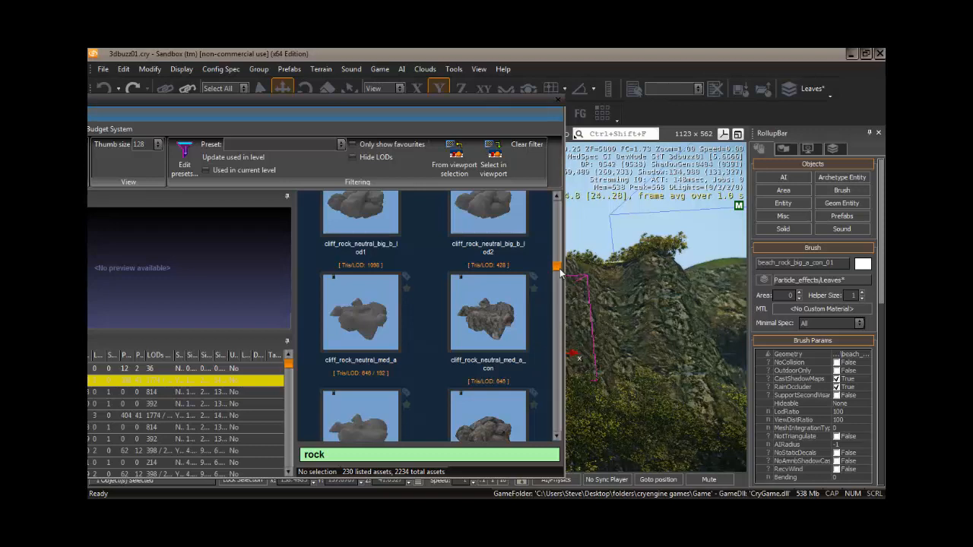
pyautogui.moveTo(557, 267); pyautogui.dragTo(555, 260)
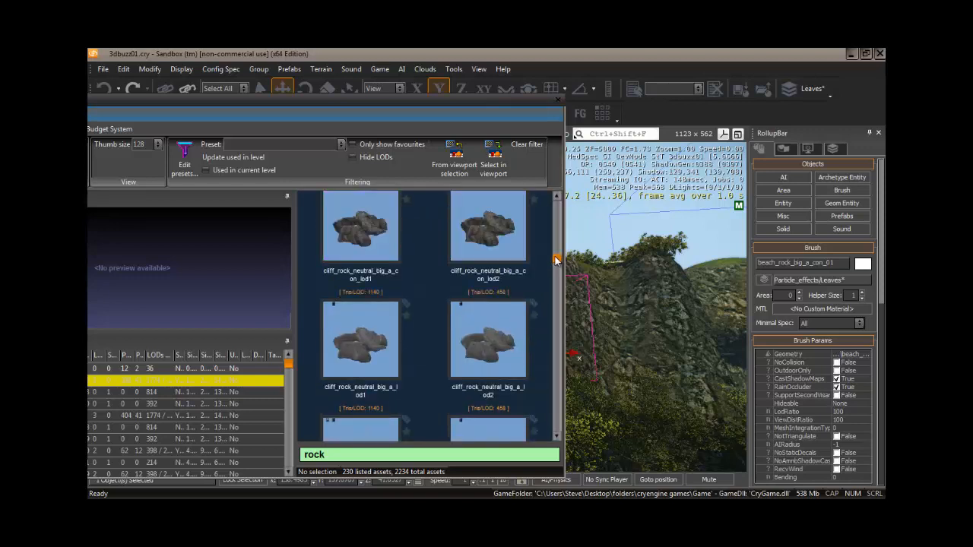
pyautogui.moveTo(499, 236)
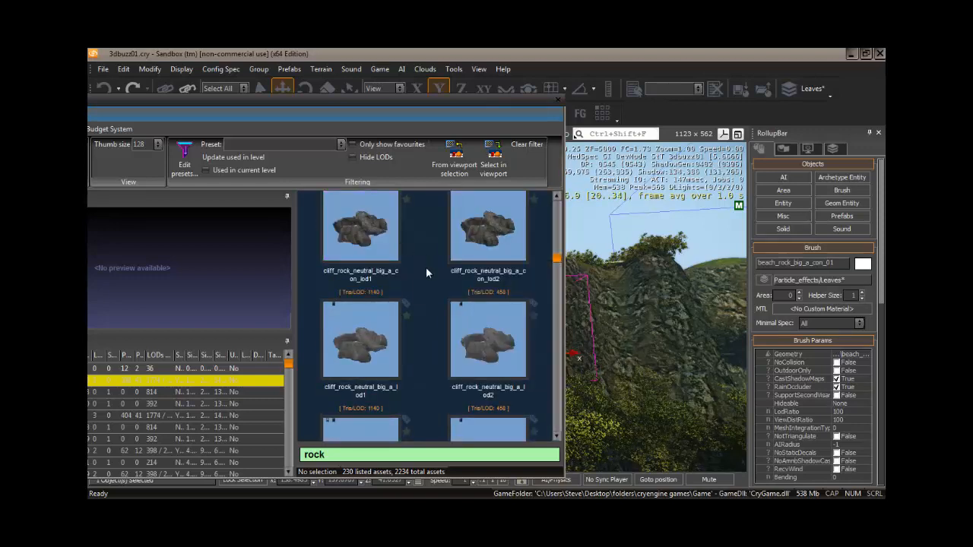
pyautogui.moveTo(469, 354)
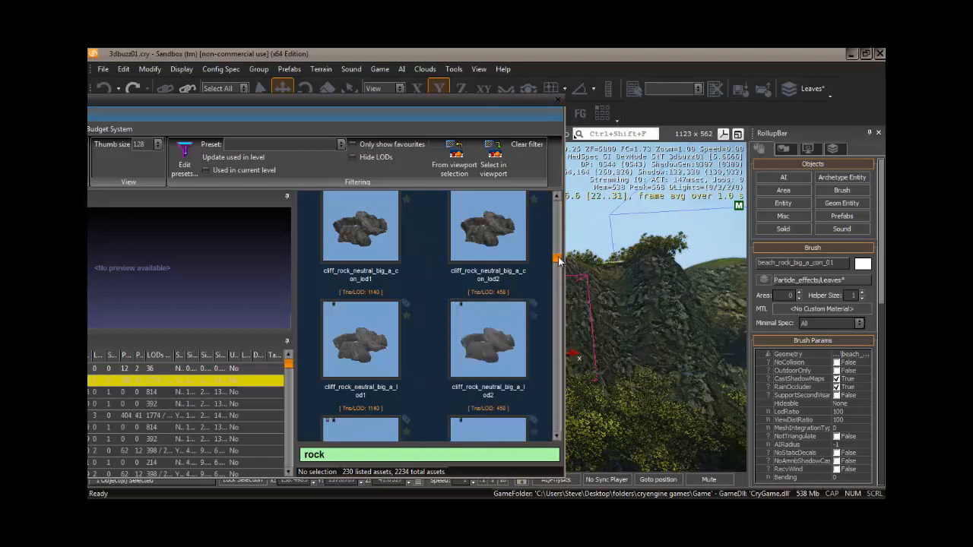
pyautogui.scroll(2, 558, 259)
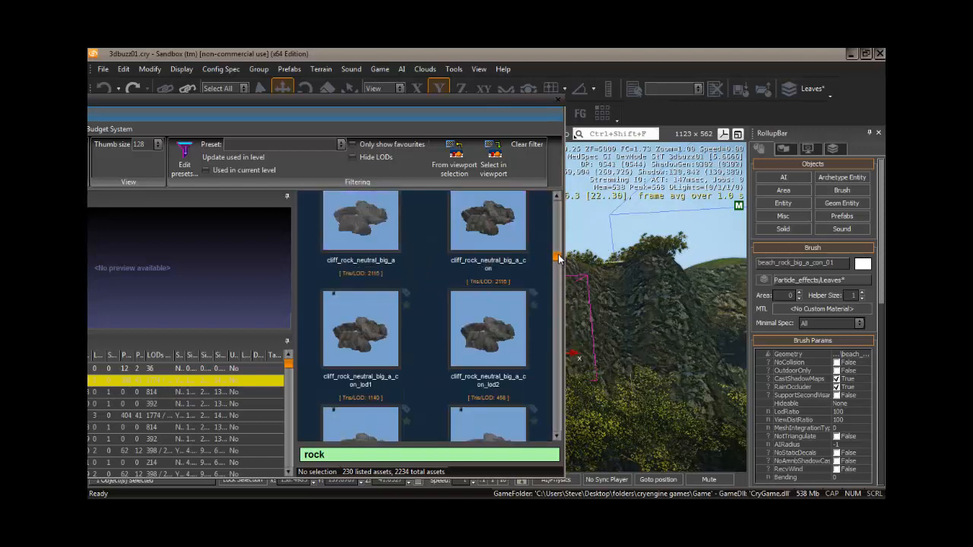
pyautogui.moveTo(558, 259); pyautogui.dragTo(558, 259)
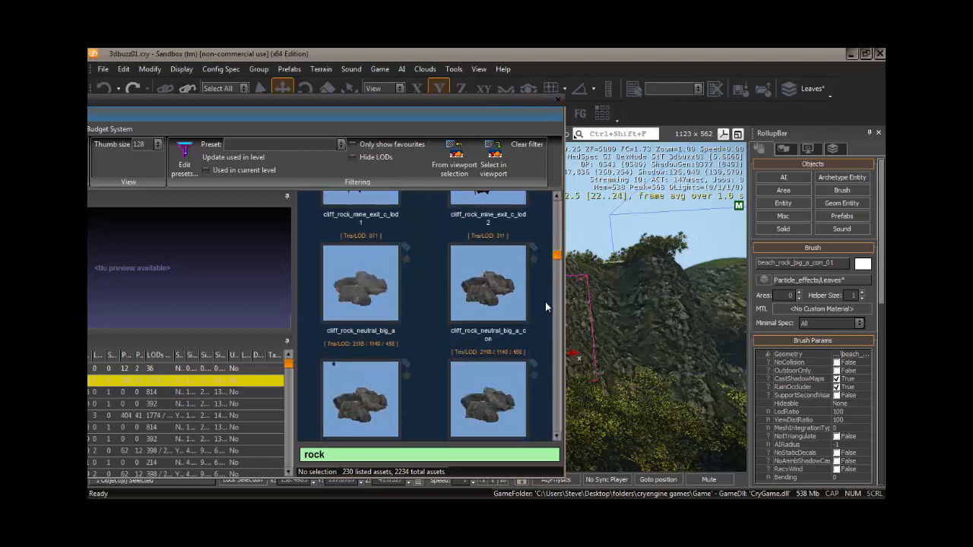
pyautogui.moveTo(490, 285)
pyautogui.mouseDown()
pyautogui.moveTo(629, 336)
pyautogui.moveTo(495, 278)
pyautogui.mouseUp()
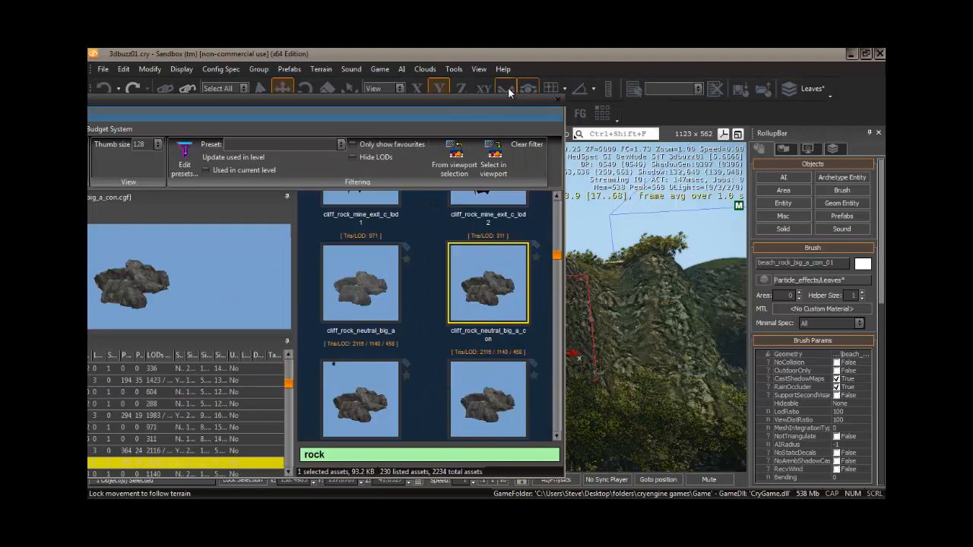
pyautogui.moveTo(493, 287)
pyautogui.mouseDown()
pyautogui.moveTo(578, 332)
pyautogui.moveTo(637, 340)
pyautogui.moveTo(618, 340)
pyautogui.mouseUp()
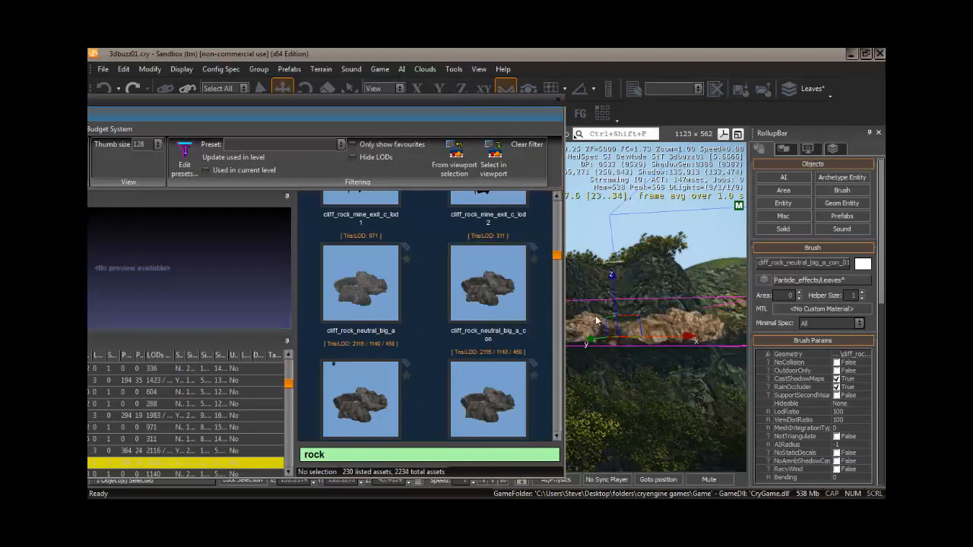
pyautogui.click(558, 100)
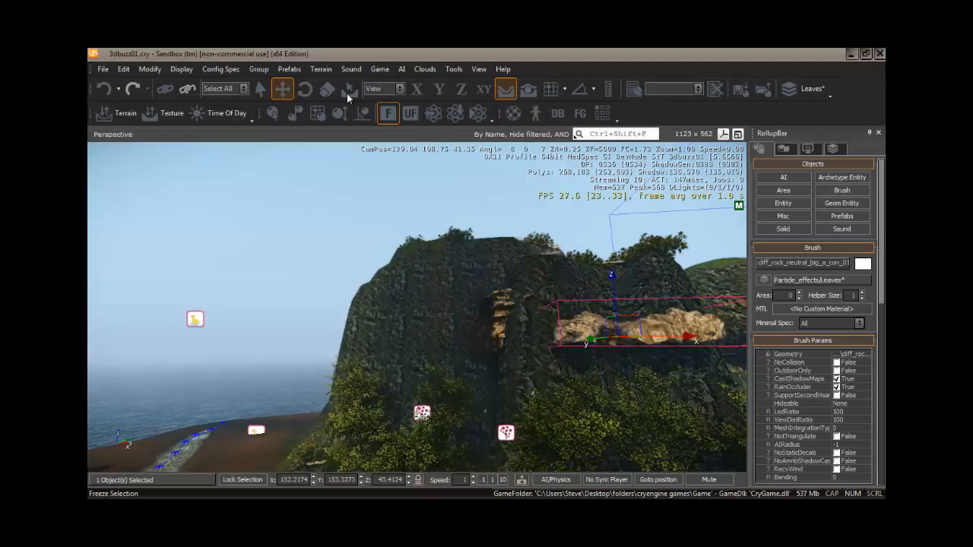
# Stand the cliff rock model upright by rotating it about -84 degrees around Y and 58 degrees around X
pyautogui.click(304, 89)
pyautogui.moveTo(585, 339)
pyautogui.mouseDown()
pyautogui.moveTo(611, 364)
pyautogui.moveTo(669, 380)
pyautogui.moveTo(661, 380)
pyautogui.mouseUp()
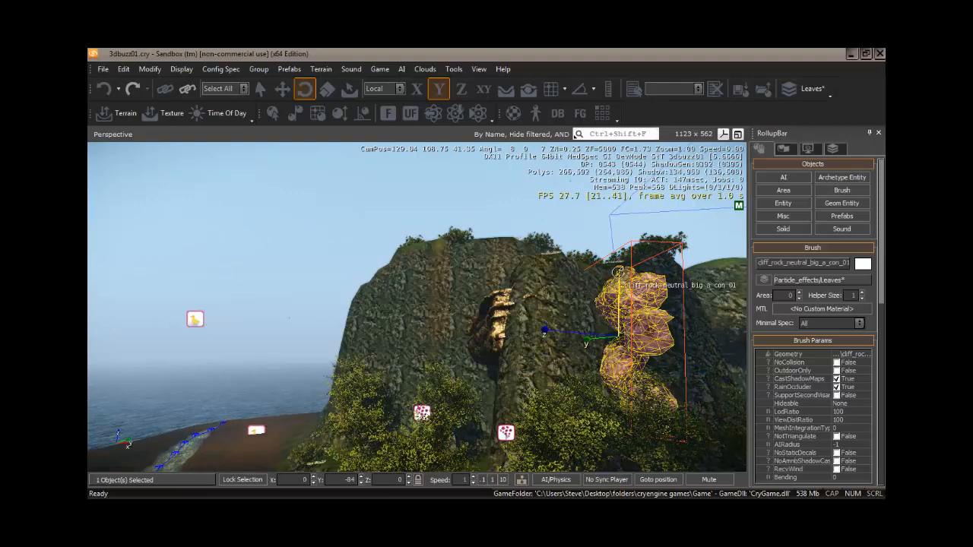
pyautogui.moveTo(617, 270)
pyautogui.mouseDown()
pyautogui.moveTo(610, 224)
pyautogui.moveTo(613, 235)
pyautogui.mouseUp()
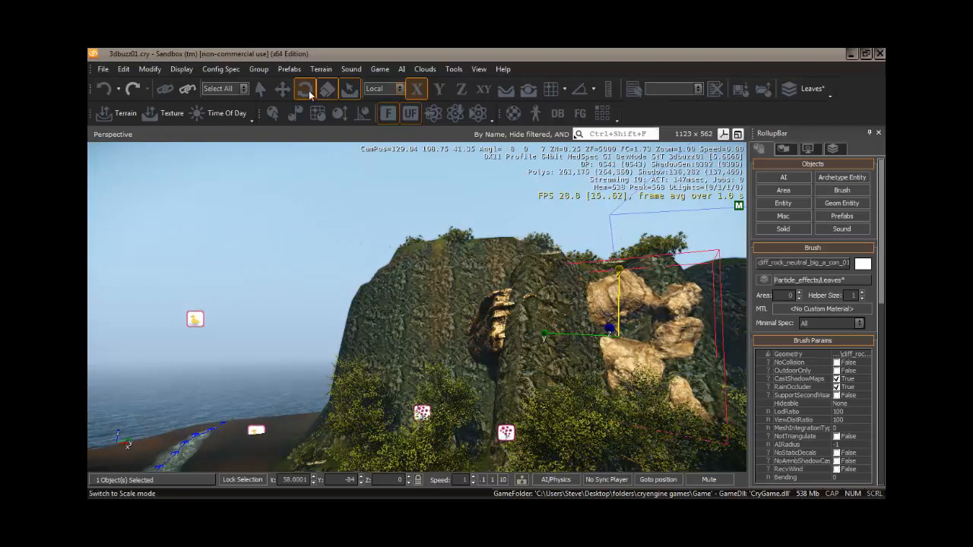
# Move the cliff rock model along the cliff face to about X 145.89, Y 147.51
pyautogui.click(282, 89)
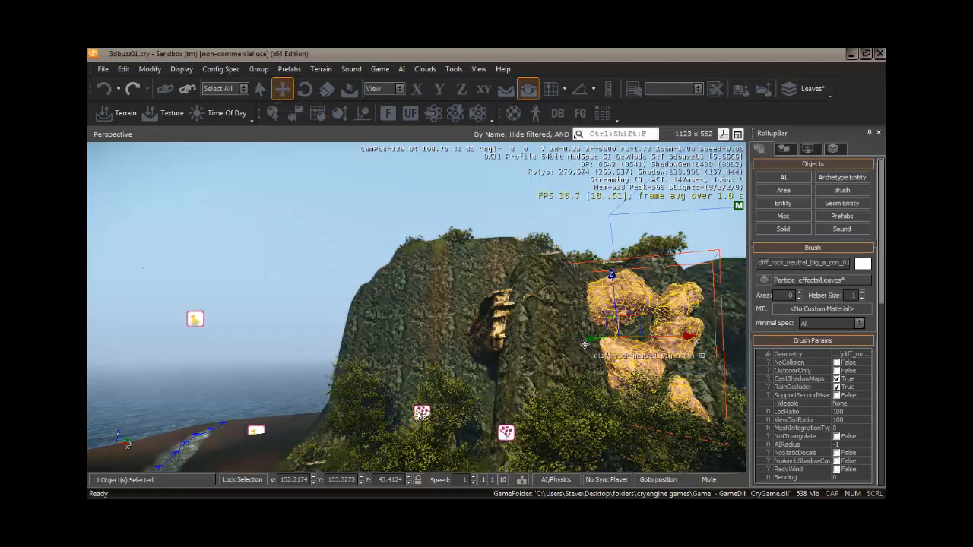
pyautogui.moveTo(592, 341); pyautogui.dragTo(595, 341)
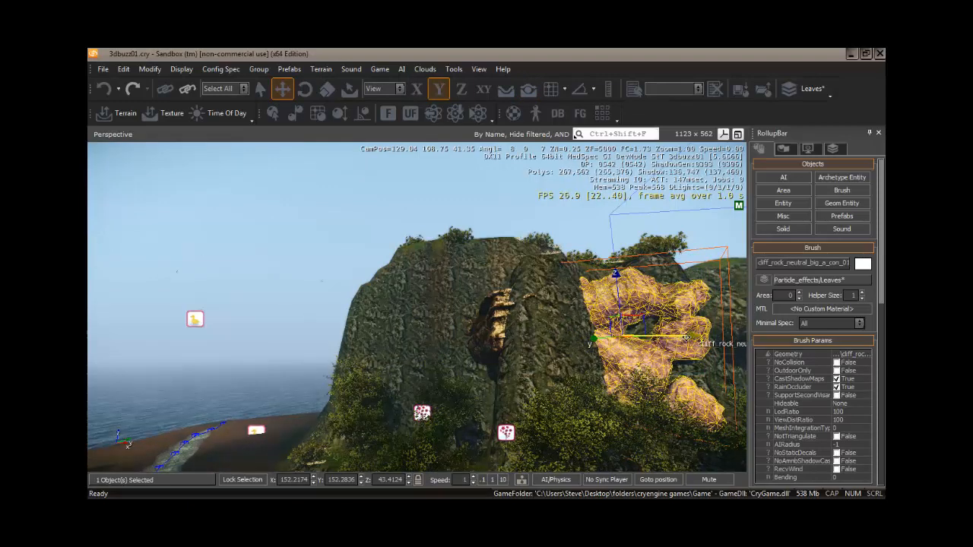
pyautogui.moveTo(686, 337); pyautogui.dragTo(632, 342)
pyautogui.moveTo(554, 340); pyautogui.dragTo(566, 341)
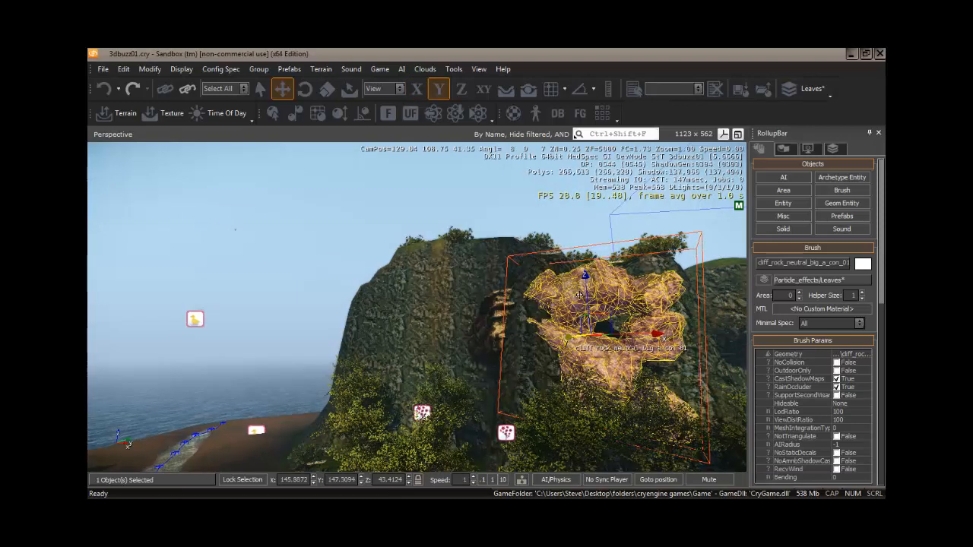
# Rotate the cliff rock model to about 87 degrees around X and push it into the cliff at about X 146.37, Y 153.06
pyautogui.click(307, 93)
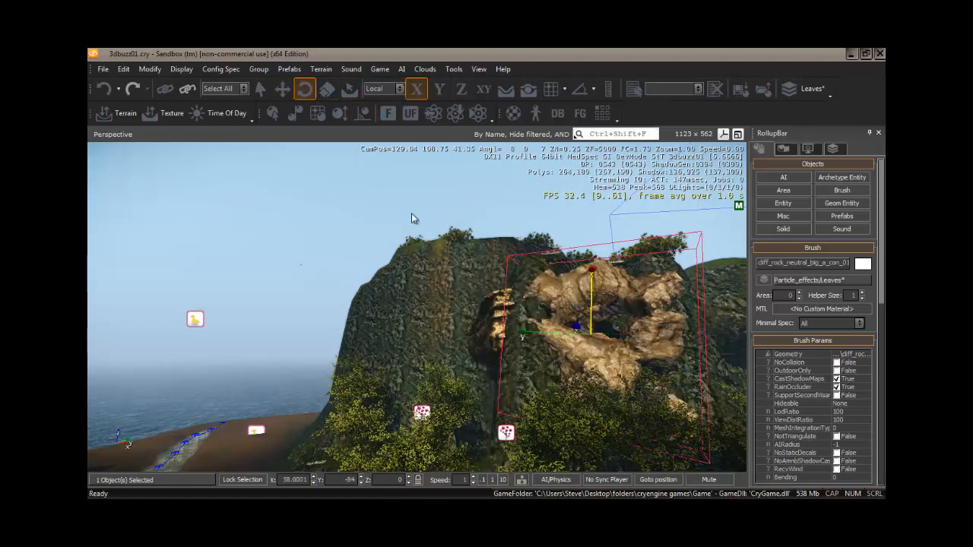
pyautogui.moveTo(591, 271); pyautogui.dragTo(591, 276)
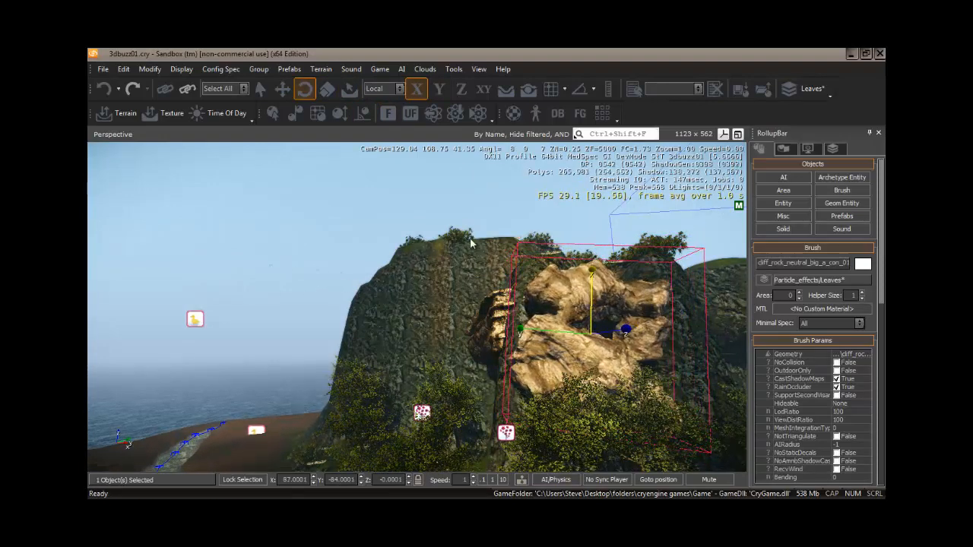
pyautogui.click(281, 90)
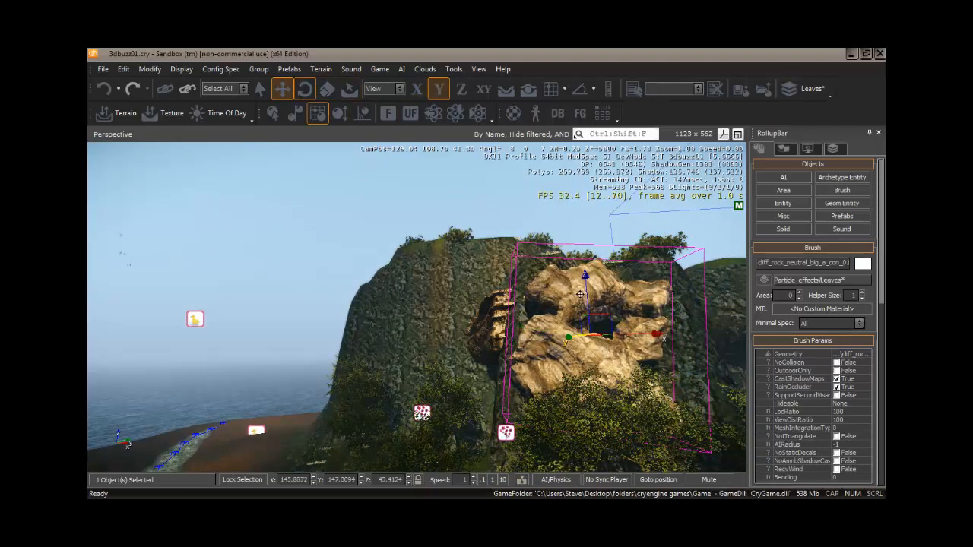
pyautogui.moveTo(657, 334); pyautogui.dragTo(652, 335)
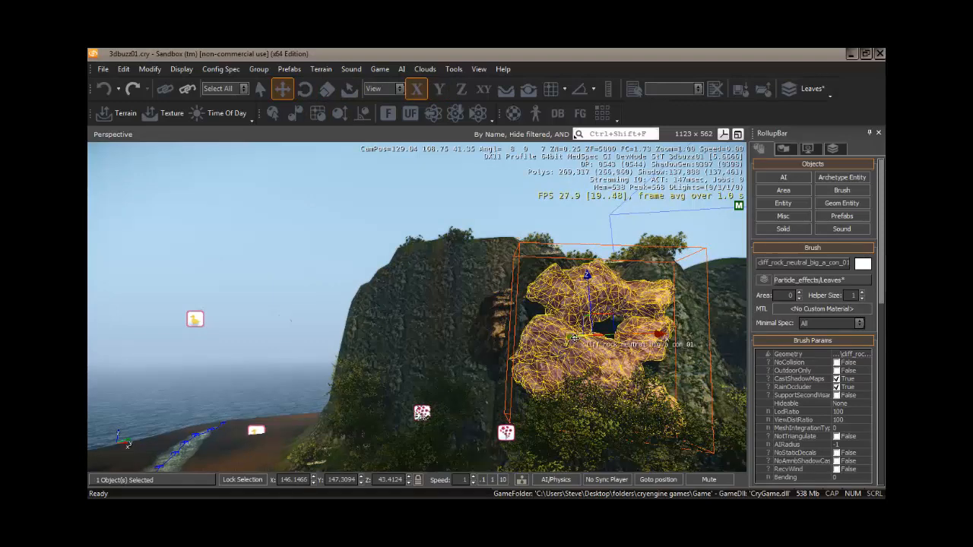
pyautogui.moveTo(570, 340); pyautogui.dragTo(574, 339)
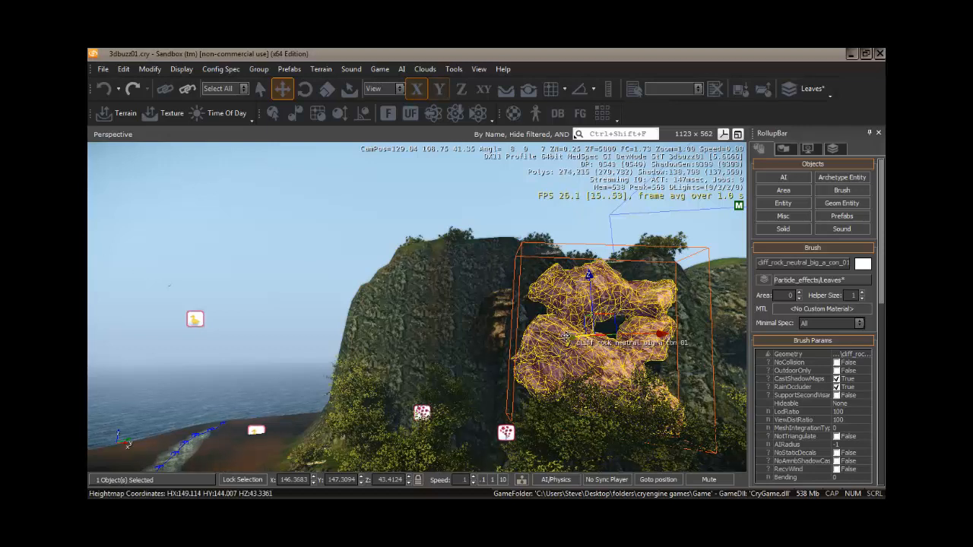
pyautogui.press('2')
pyautogui.moveTo(569, 336); pyautogui.dragTo(557, 338)
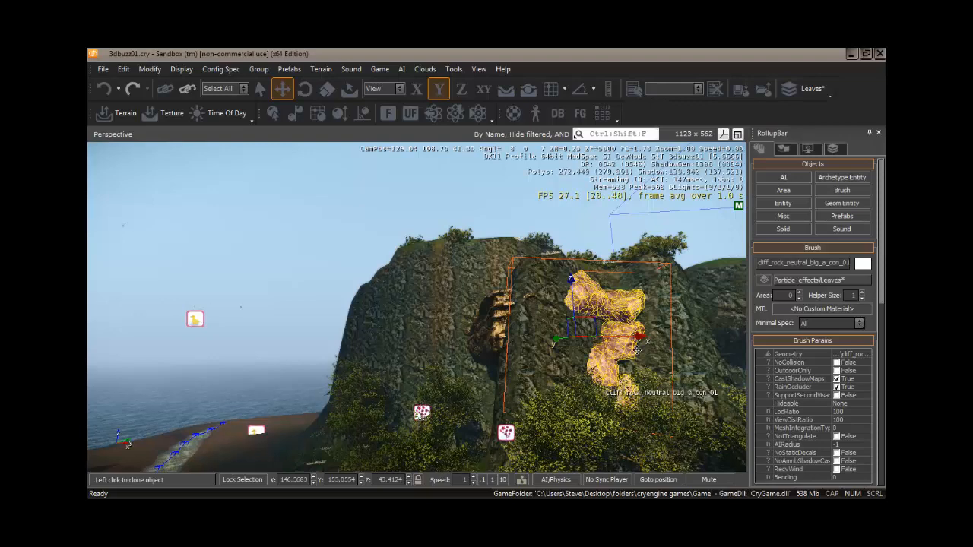
# Clone the cliff rock model and move the copy along the cliff past the beach rock to about X 123.68, Y 148.99
pyautogui.moveTo(637, 348); pyautogui.dragTo(595, 344)
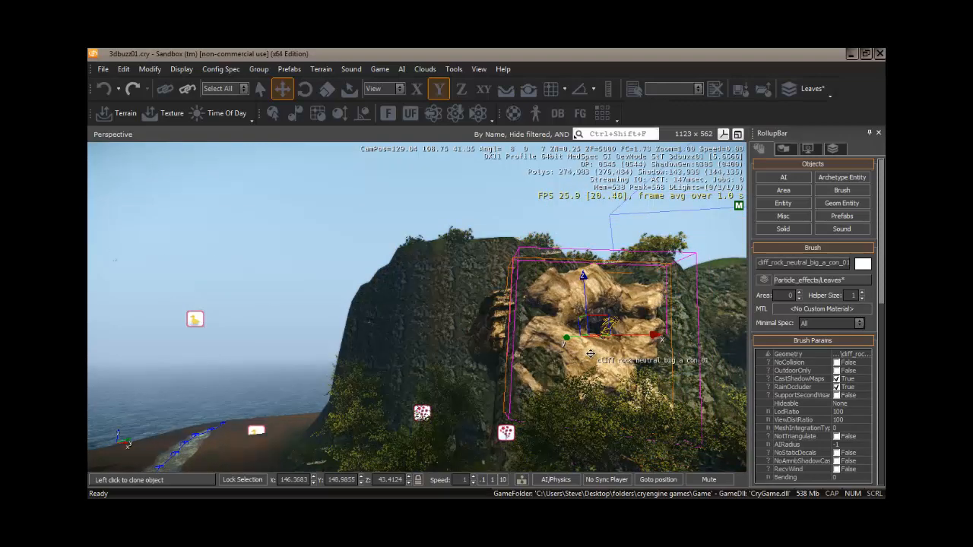
pyautogui.click(614, 349)
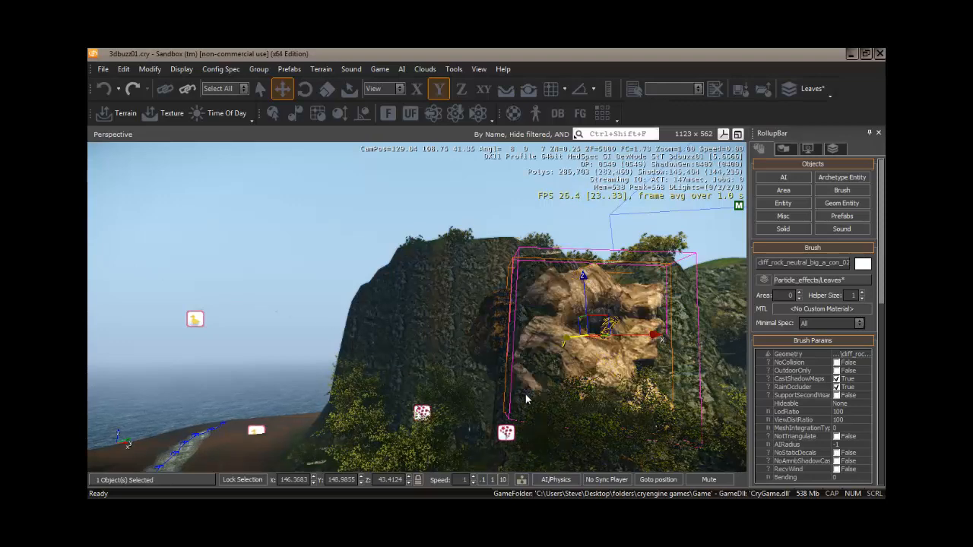
pyautogui.moveTo(525, 395)
pyautogui.mouseDown(button='right')
pyautogui.moveTo(533, 377)
pyautogui.moveTo(526, 395)
pyautogui.mouseUp(button='right')
pyautogui.press('s')
pyautogui.press('w')
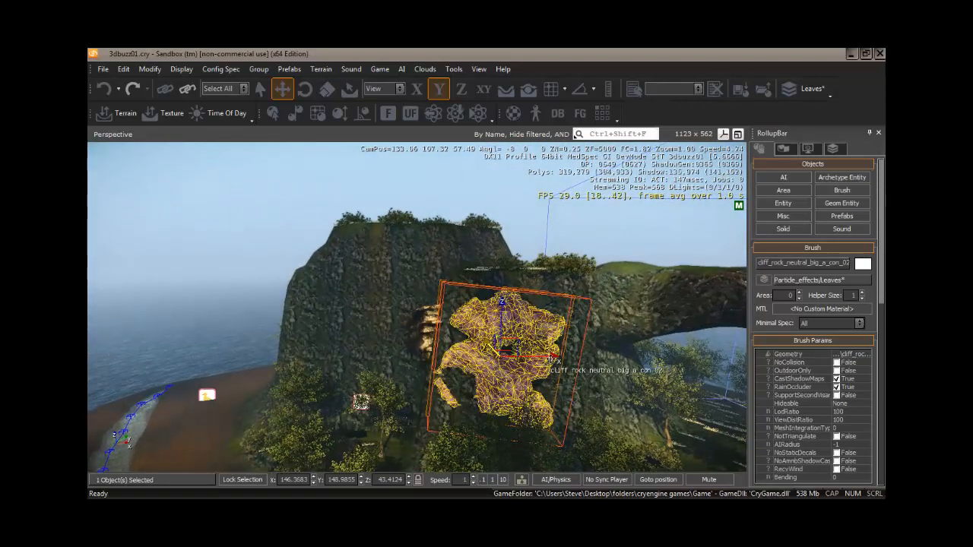
pyautogui.moveTo(529, 357); pyautogui.dragTo(378, 363)
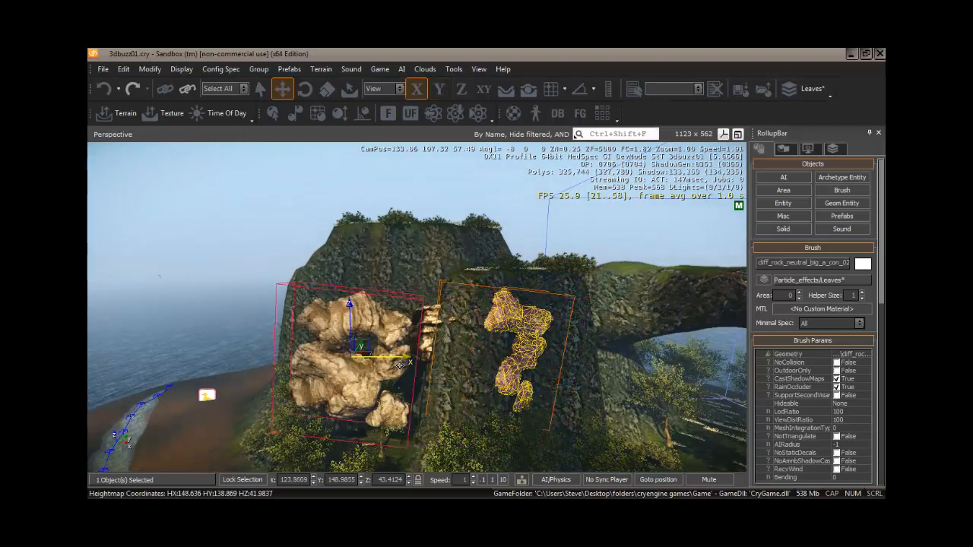
# Rotate the copied rock to about X -89.7, Y 16, Z 177.1 degrees and sink it into the cliff at about Y 164.13
pyautogui.press('2')
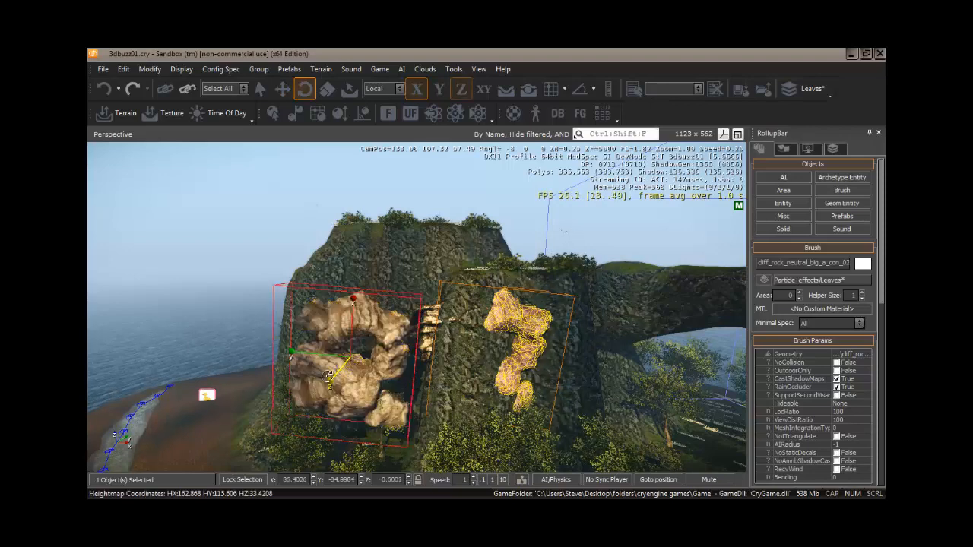
pyautogui.moveTo(329, 382); pyautogui.dragTo(312, 307)
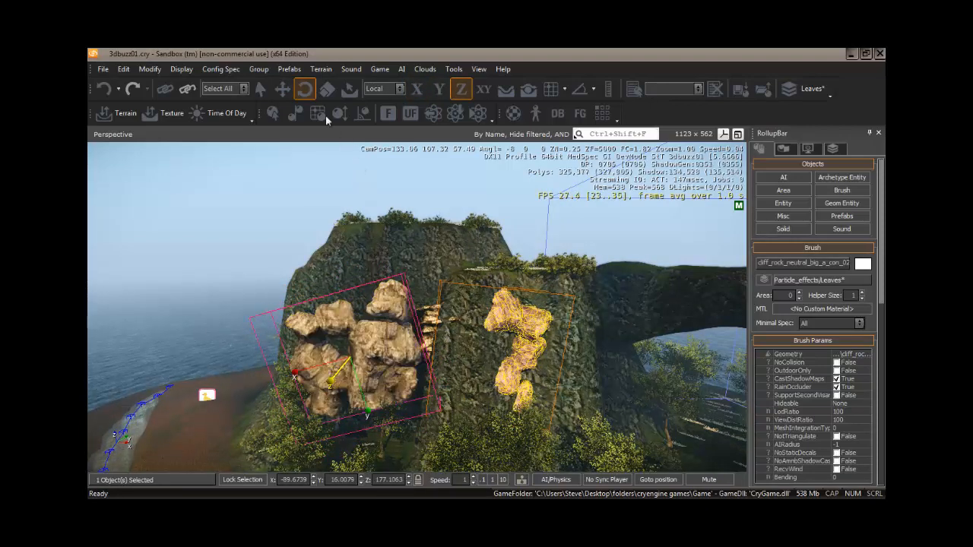
pyautogui.click(282, 90)
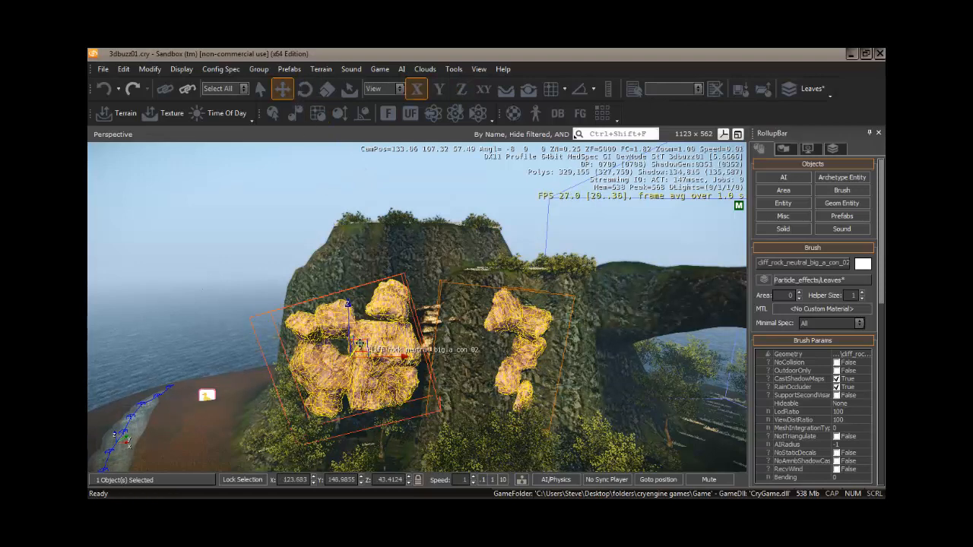
pyautogui.moveTo(360, 343); pyautogui.dragTo(371, 323)
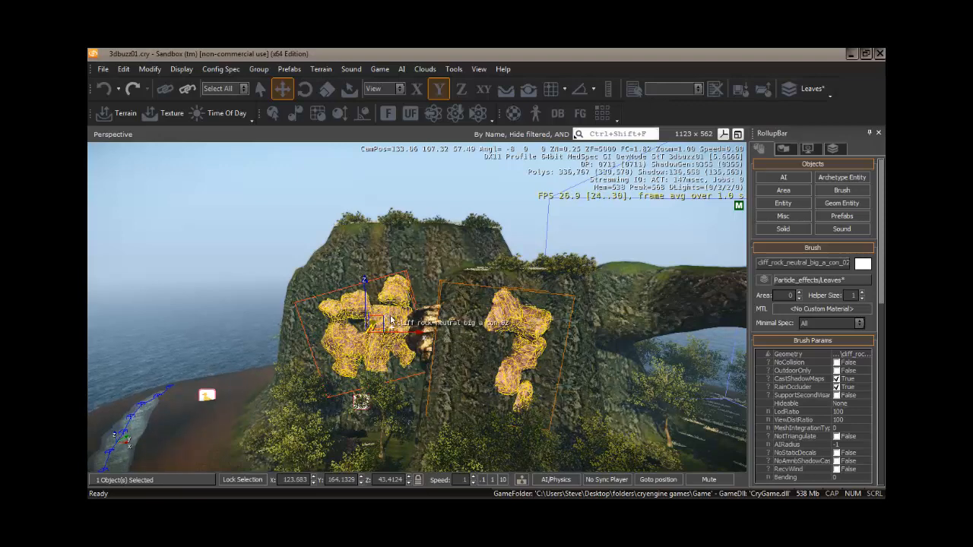
# Clone the second cliff rock at about Y 149.83 and lower the new copy below it to about Z 36.6
pyautogui.hotkey('ctrl', 'c')
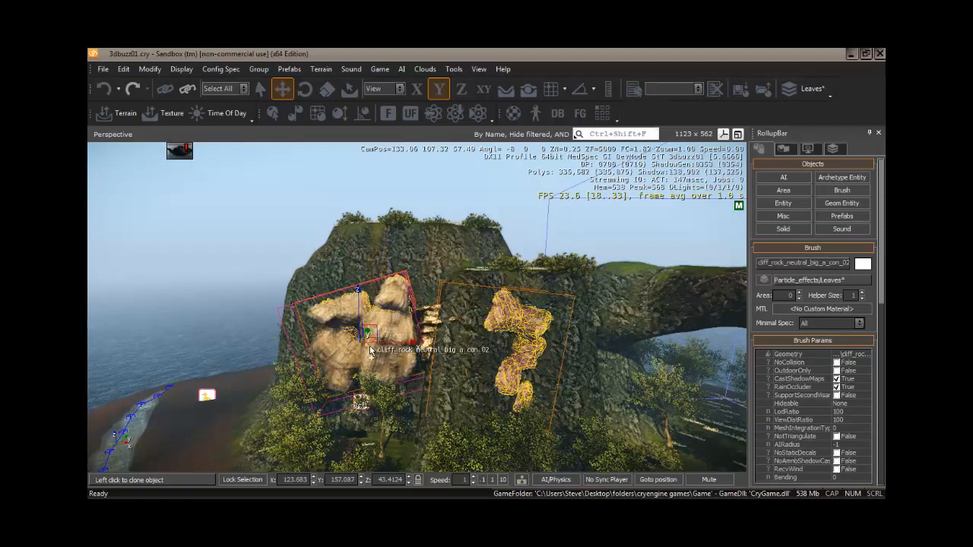
pyautogui.click(372, 360)
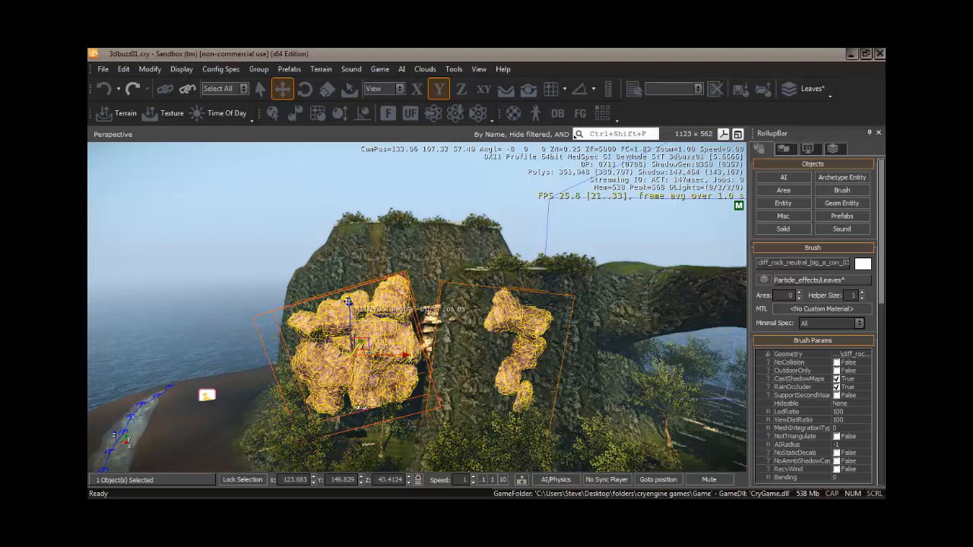
pyautogui.moveTo(349, 301); pyautogui.dragTo(349, 318)
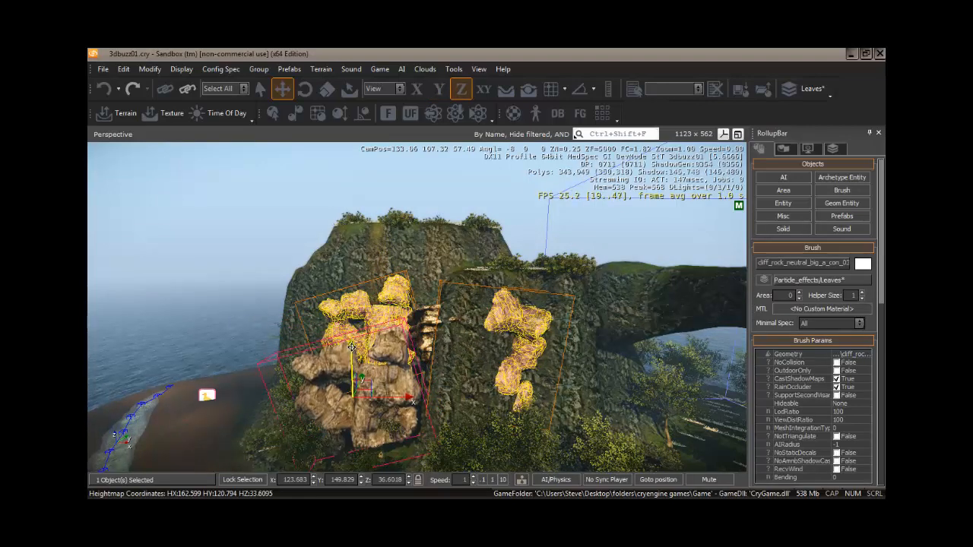
# Rotate the third rock to about X 89.6, Y 38, Z -3.2 degrees and fit it into the cliff at about X 132.79, Y 159.35, Z 32.45
pyautogui.press('2')
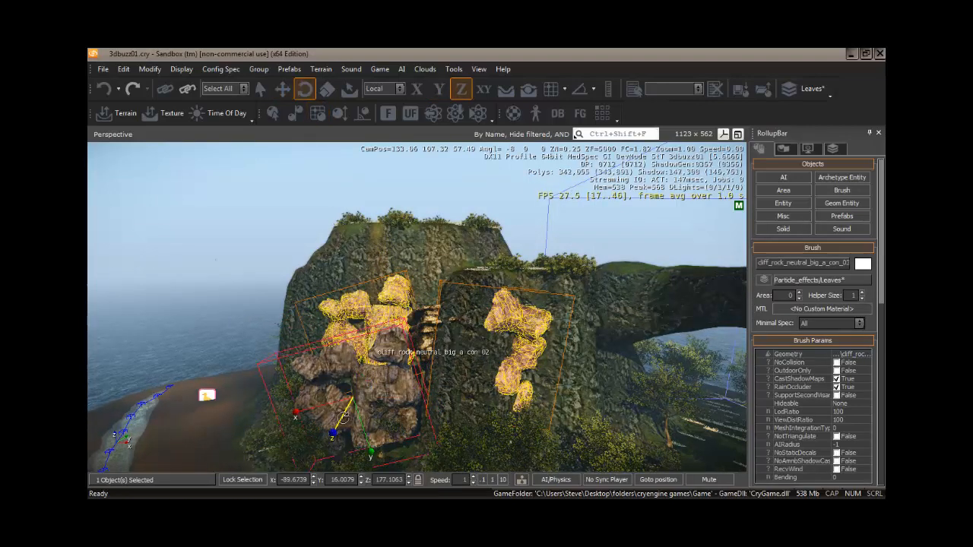
pyautogui.moveTo(336, 429); pyautogui.dragTo(335, 430)
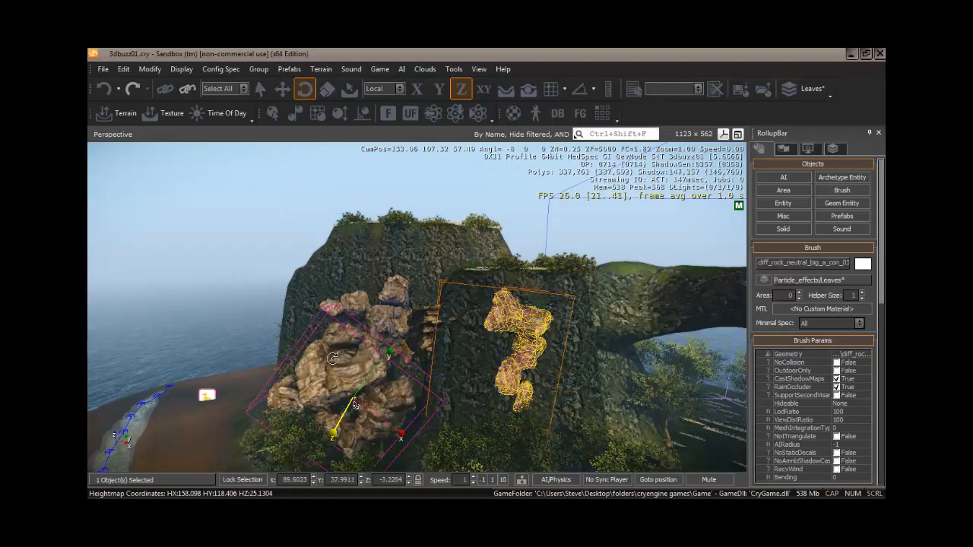
pyautogui.click(282, 88)
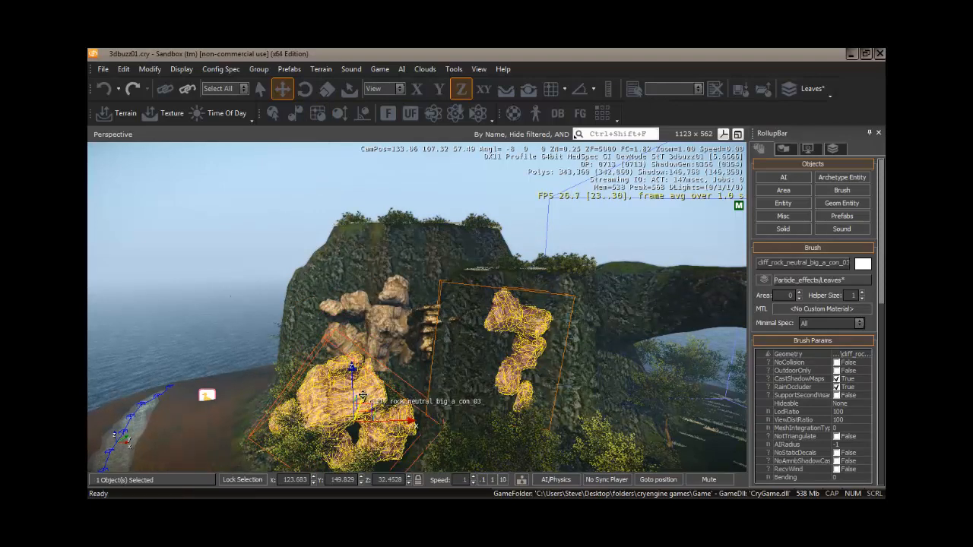
pyautogui.moveTo(362, 395); pyautogui.dragTo(368, 382)
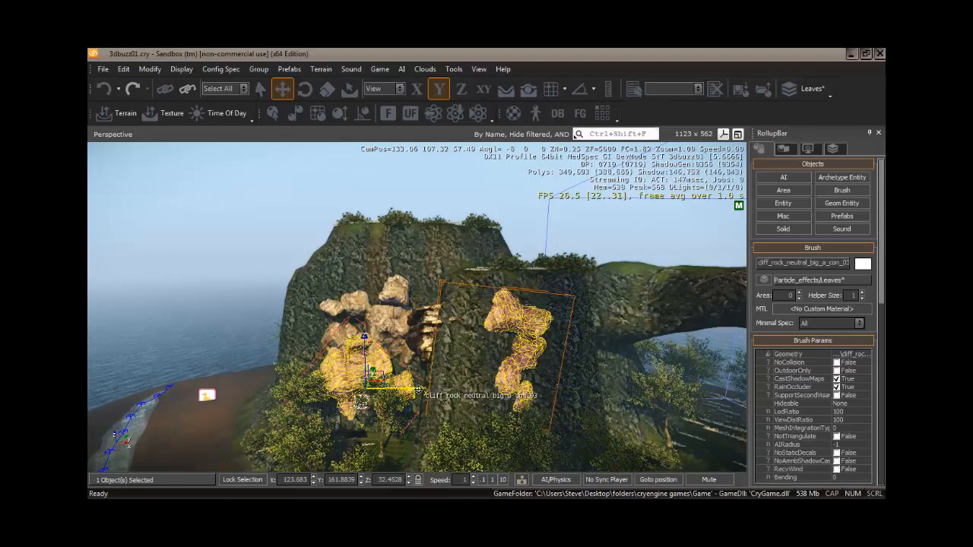
pyautogui.moveTo(418, 390); pyautogui.dragTo(459, 401)
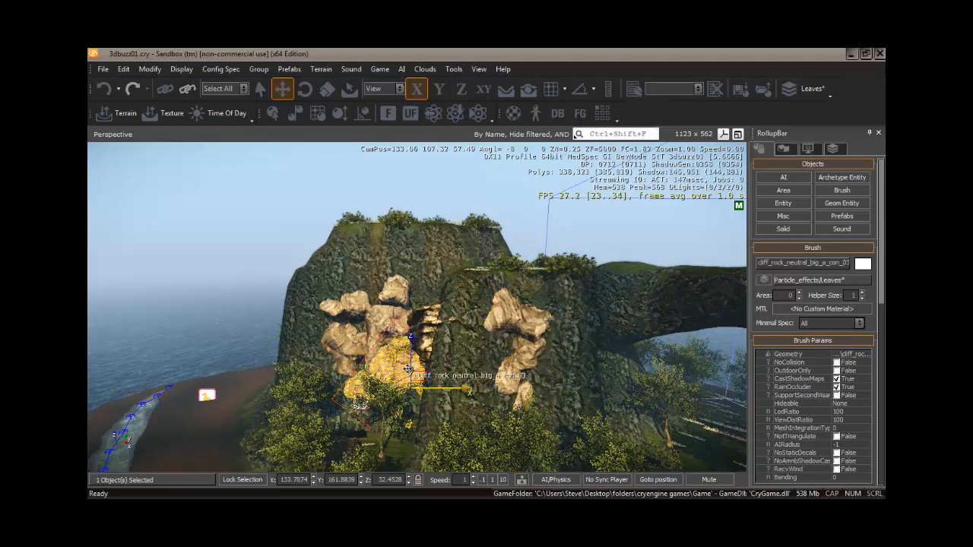
pyautogui.press('2')
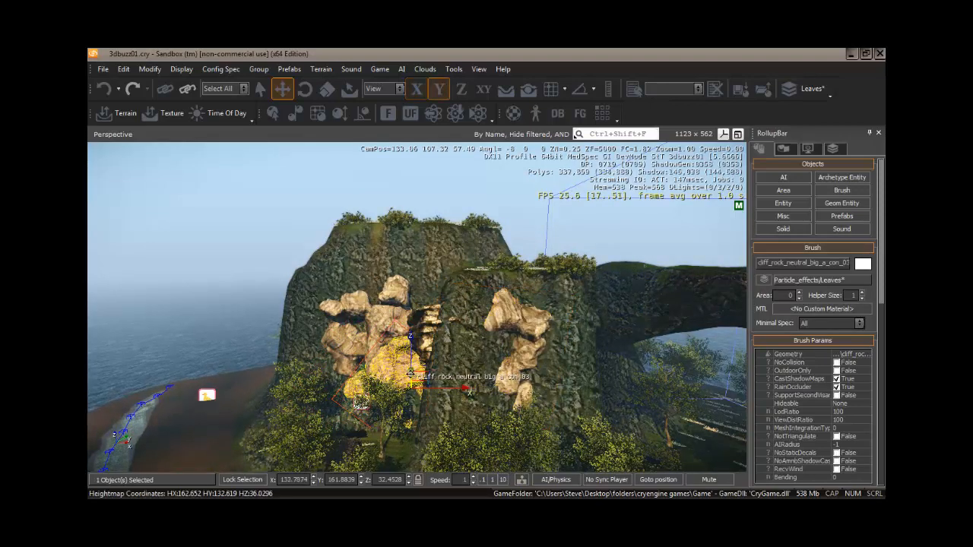
pyautogui.moveTo(411, 370); pyautogui.dragTo(411, 374)
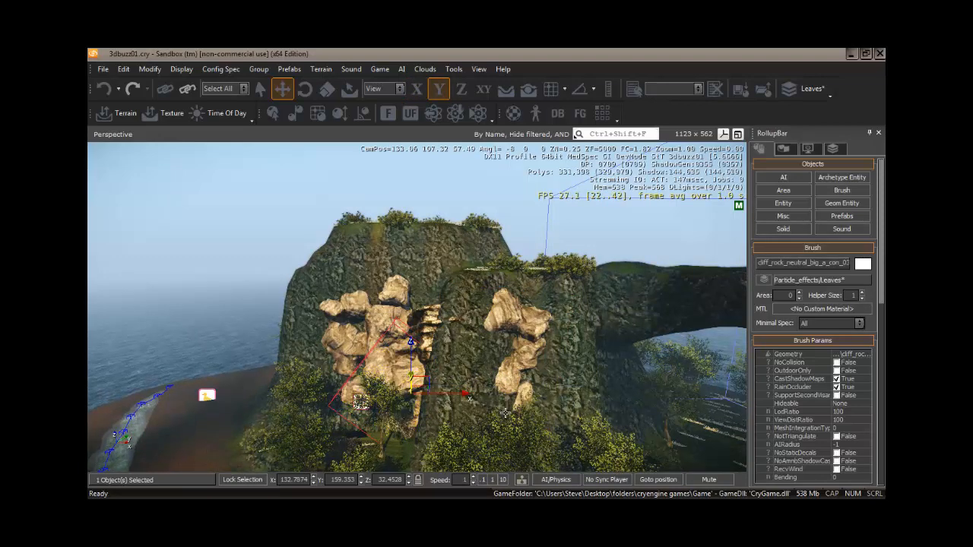
pyautogui.moveTo(467, 422)
pyautogui.mouseDown(button='right')
pyautogui.moveTo(439, 425)
pyautogui.moveTo(474, 428)
pyautogui.moveTo(467, 421)
pyautogui.mouseUp(button='right')
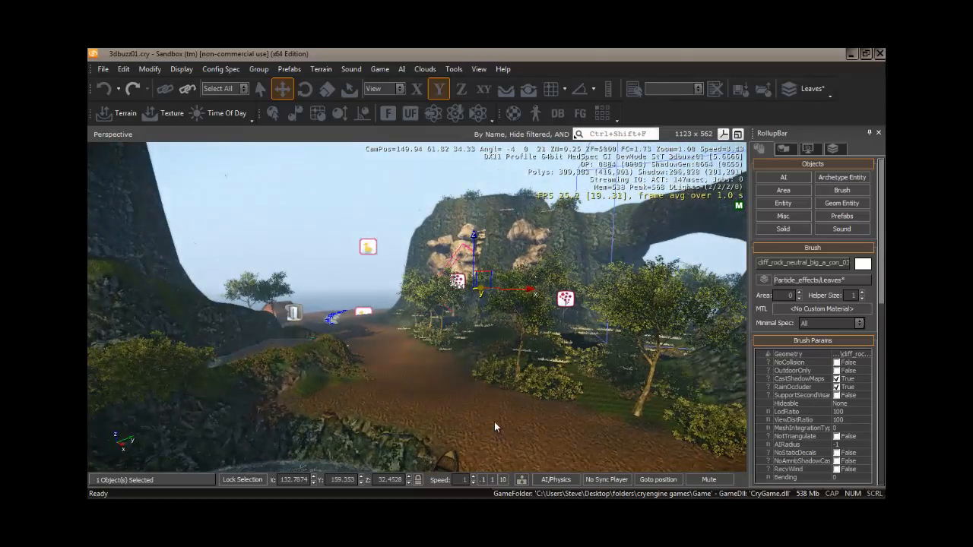